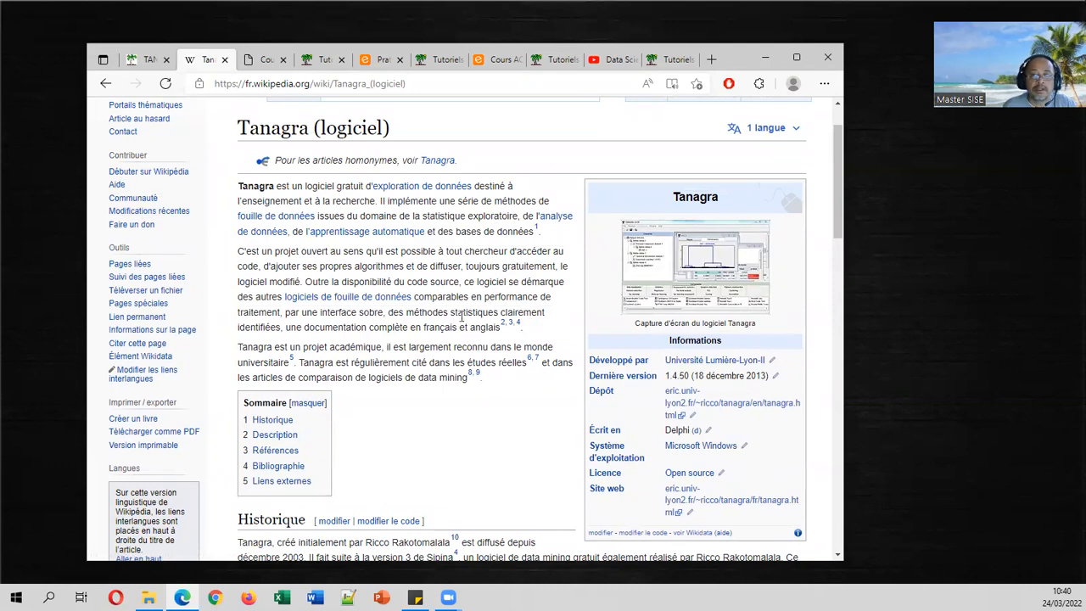
Switch to the Tanagra installation video on YouTube and select its web address.
left_click(609, 61)
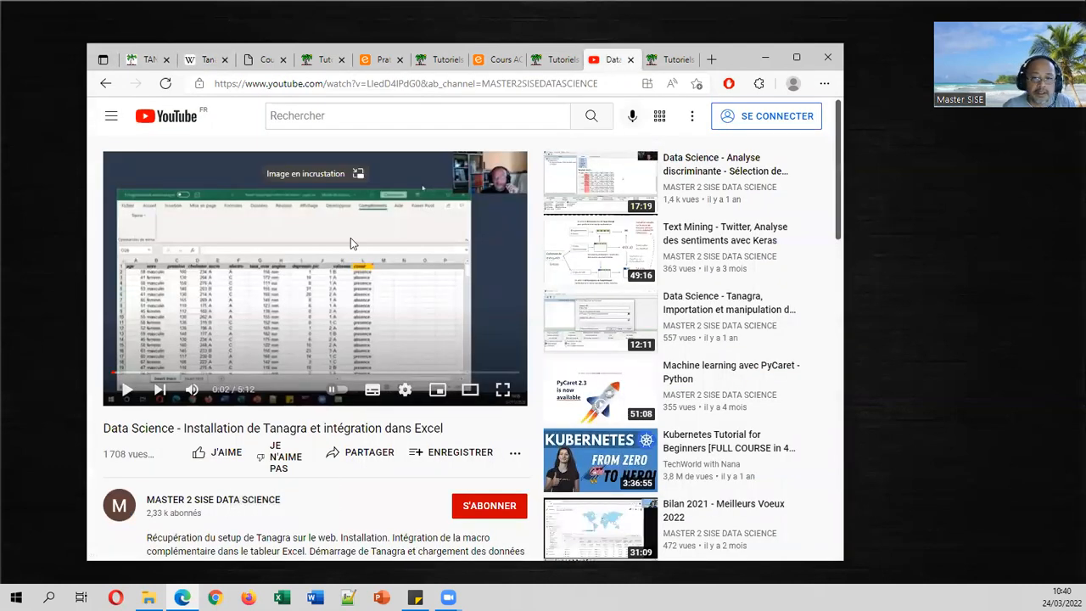
left_click(390, 84)
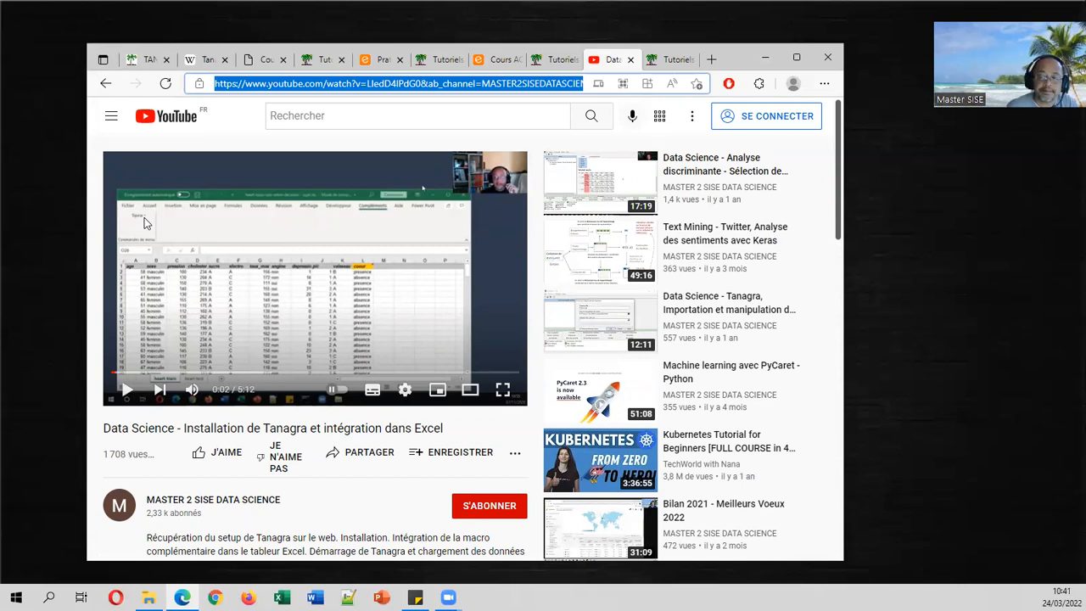
Browse the ACP slides and the factorial methods PDF, expanding its chapters 1 and 2.
left_click(496, 60)
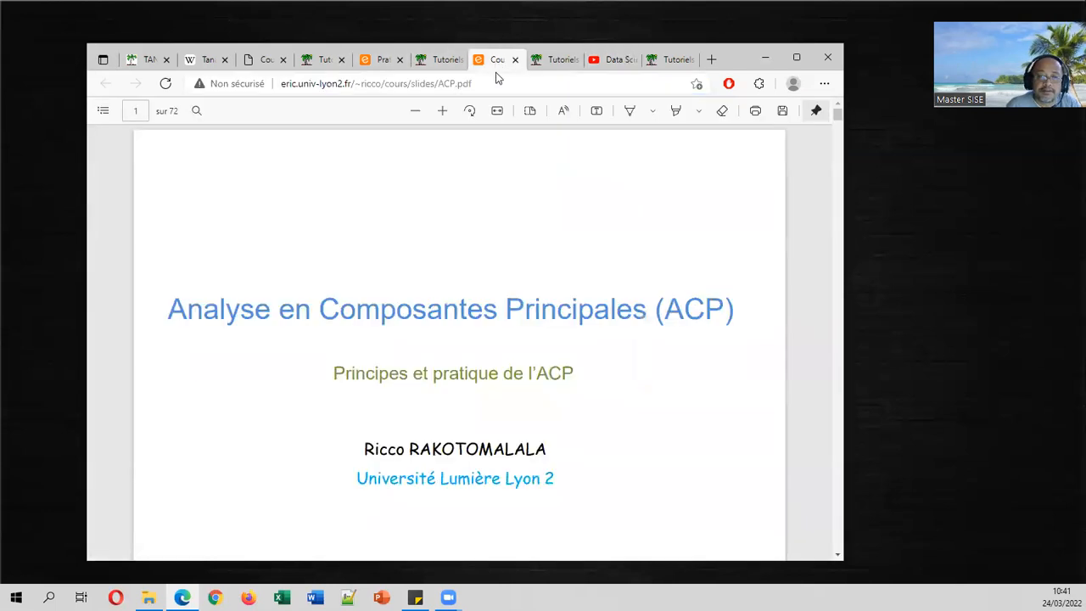
left_click(379, 59)
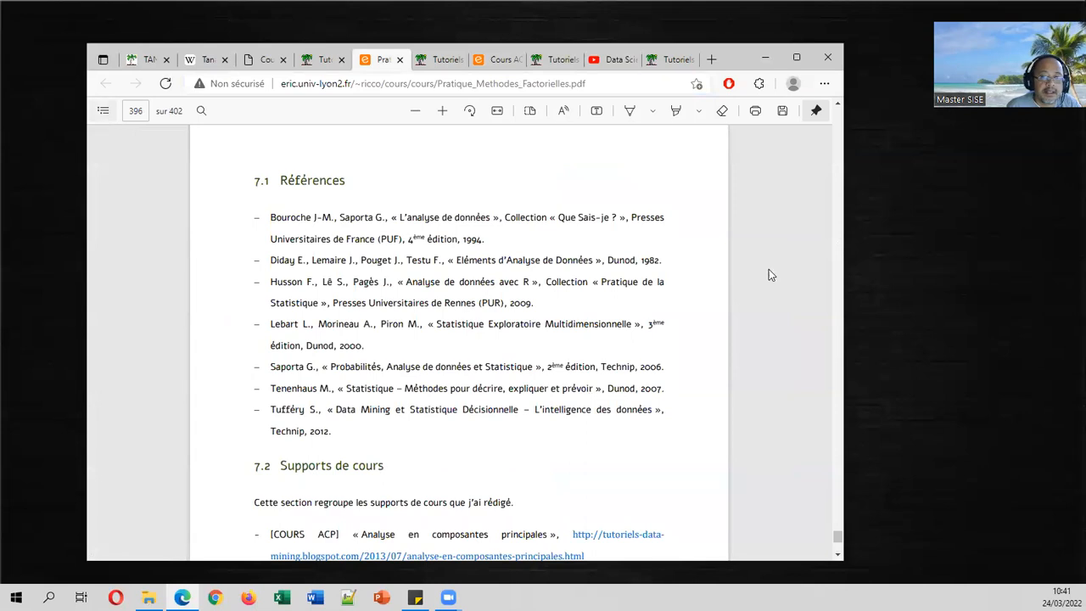
left_click_drag(836, 548, 837, 114)
left_click(103, 110)
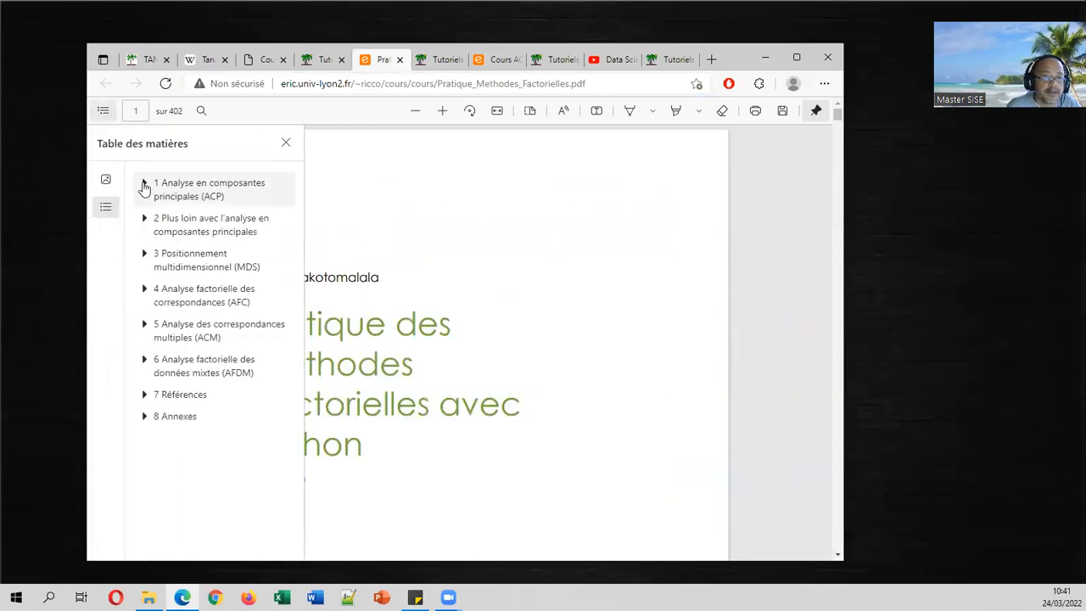
left_click(145, 185)
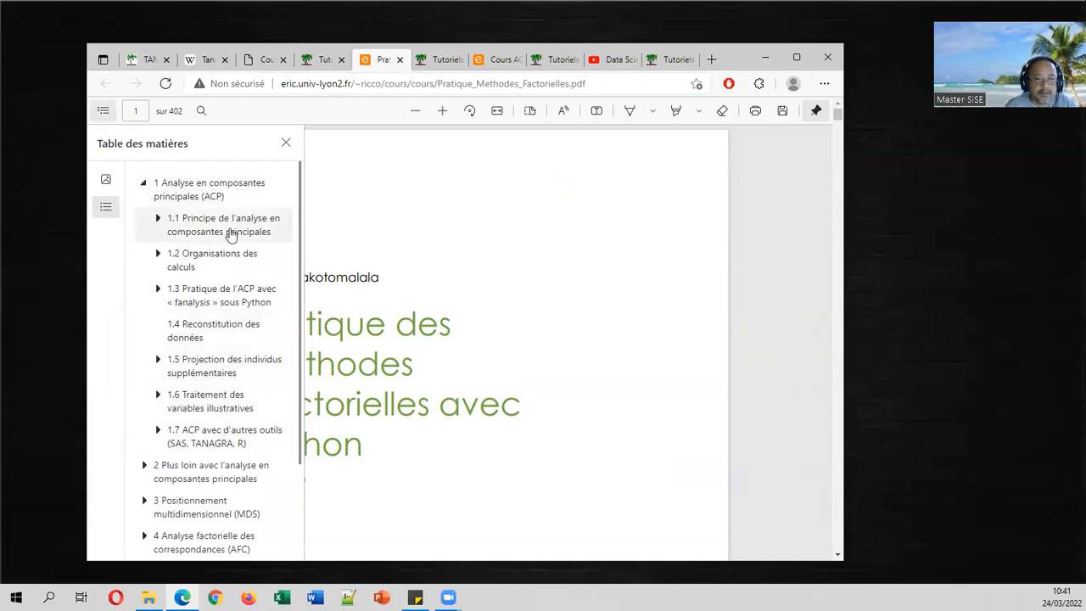
left_click(142, 465)
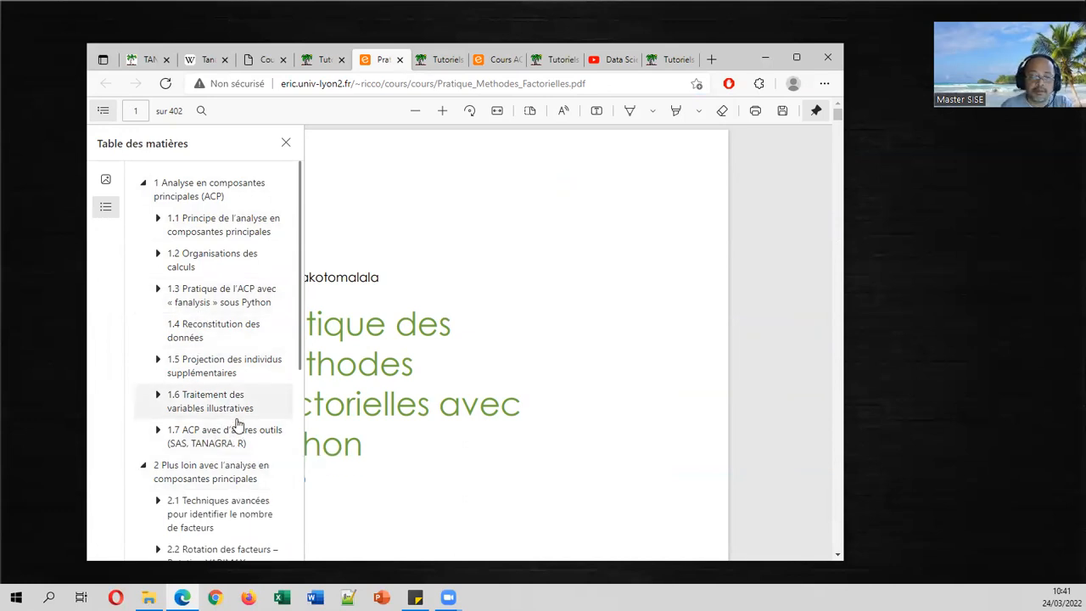
Revisit the ACP slides and the blog article, then open the demo folder in File Explorer.
left_click(497, 61)
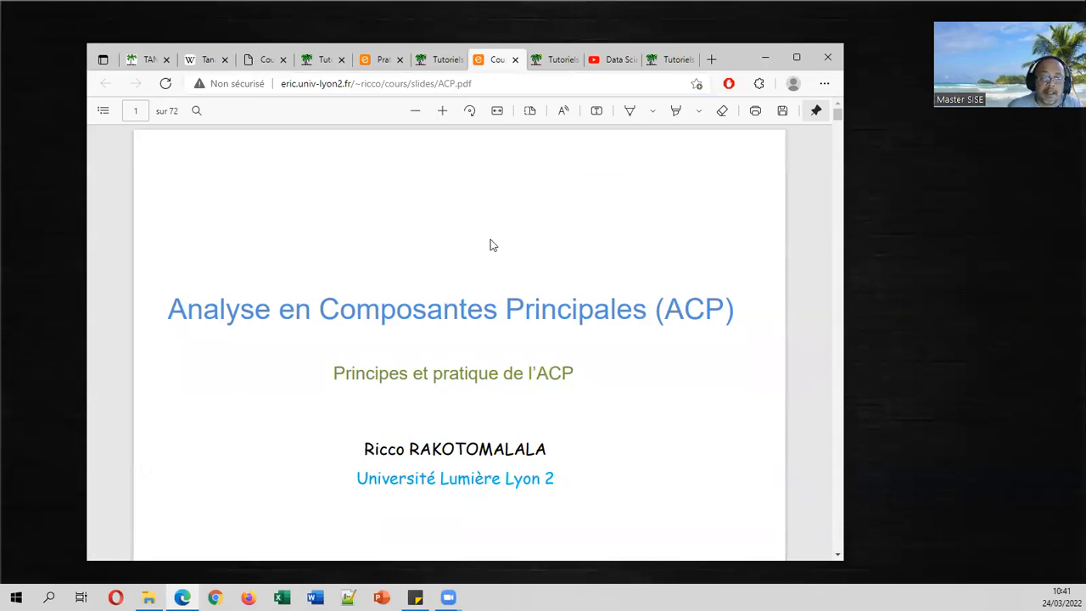
left_click(322, 59)
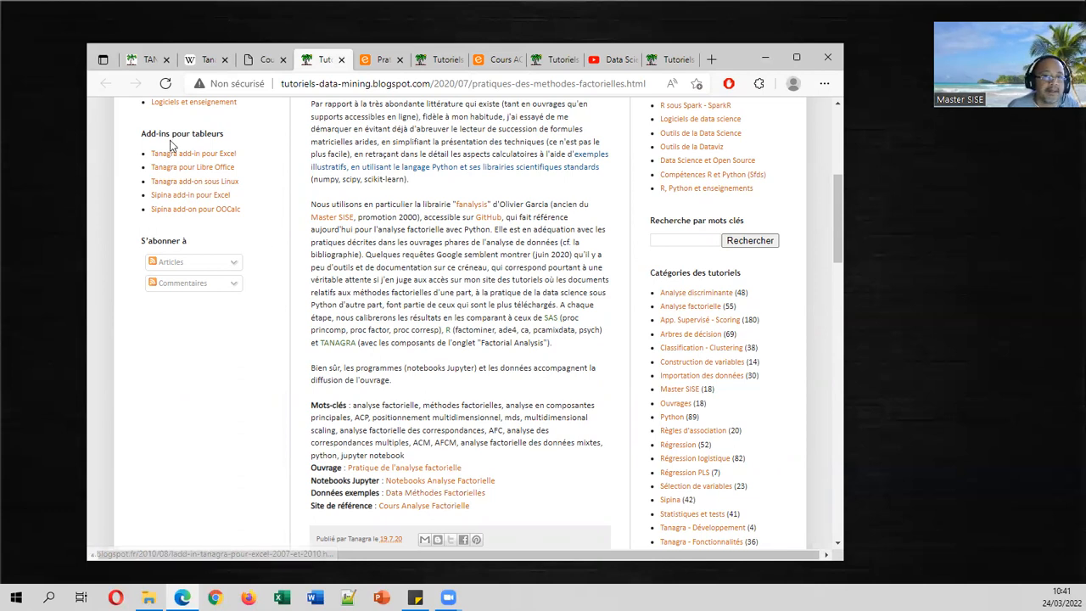
left_click(149, 597)
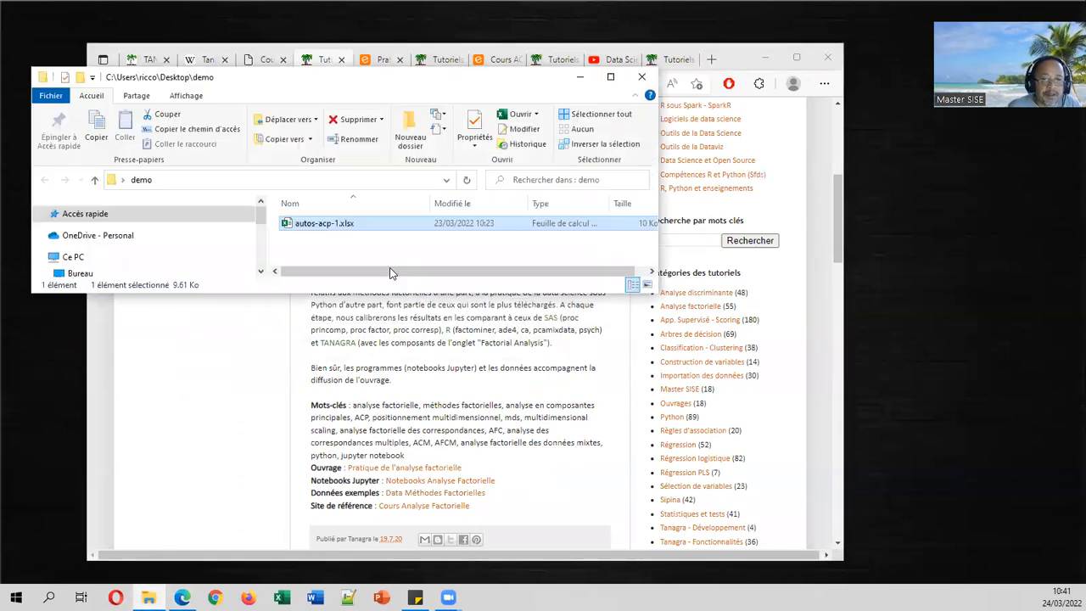
Open autos-acp-1.xlsx from the demo folder in Excel.
double_click(341, 224)
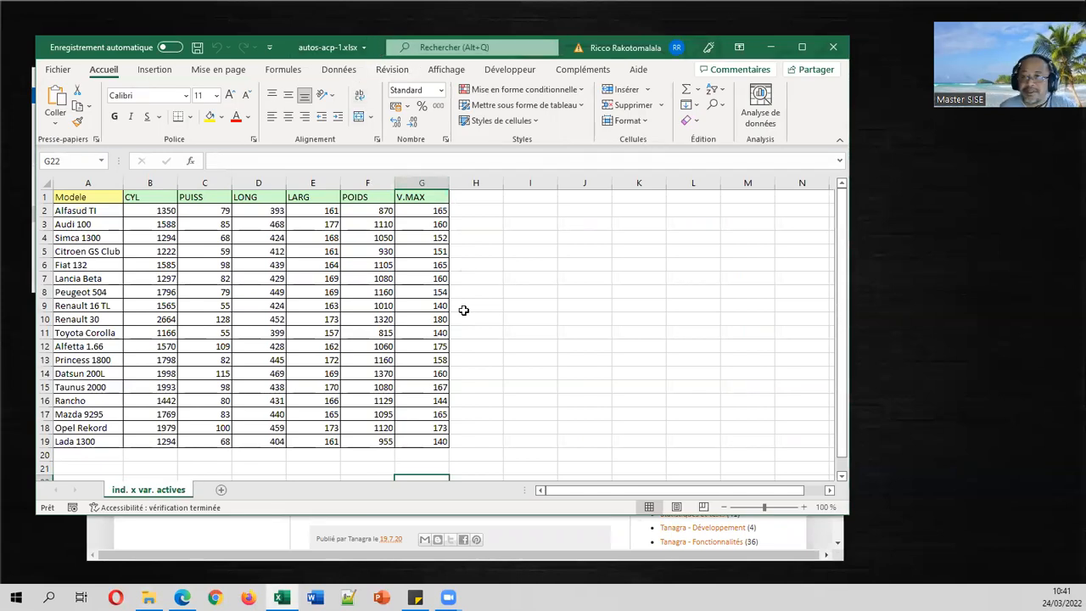
Point out the Audi 100 and Simca 1300 rows in the car table.
left_click(107, 226)
left_click(108, 237)
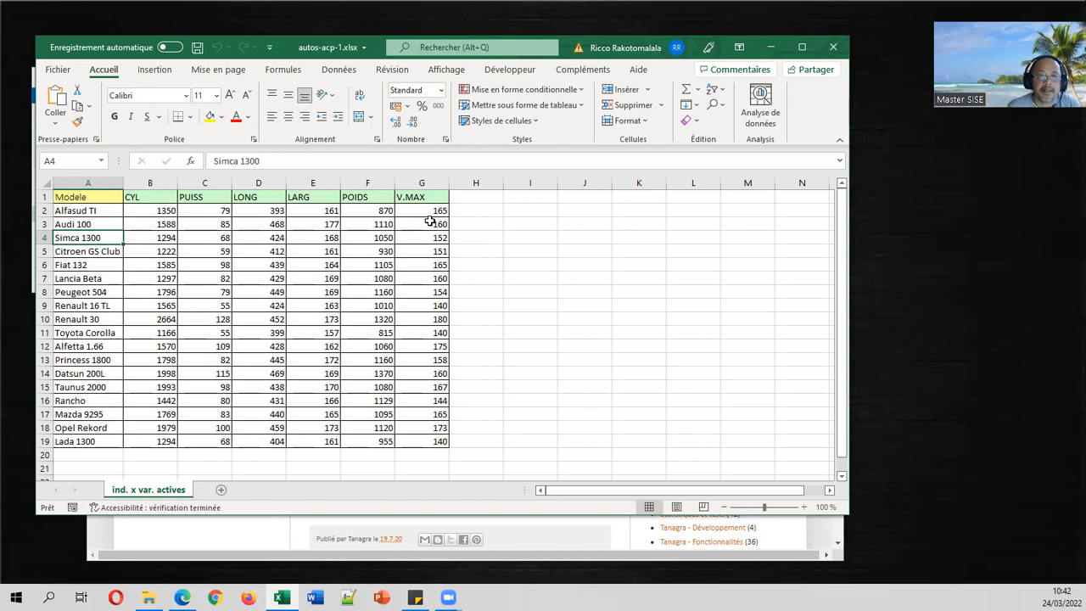
Glance at the Tanagra add-in commands, then click cell F9 in the car table.
left_click(582, 70)
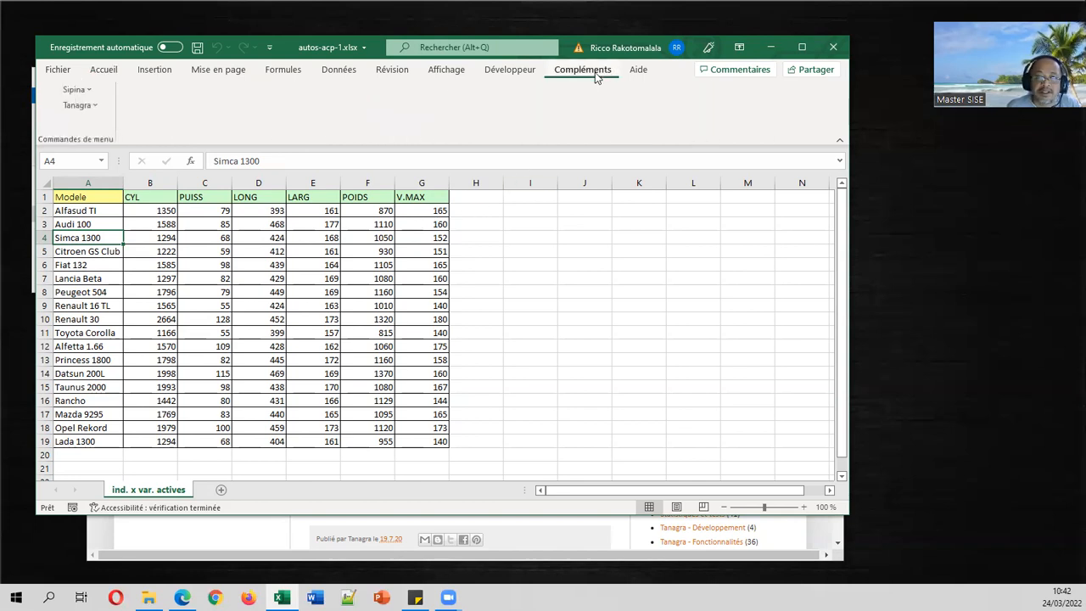
left_click(95, 106)
left_click(95, 105)
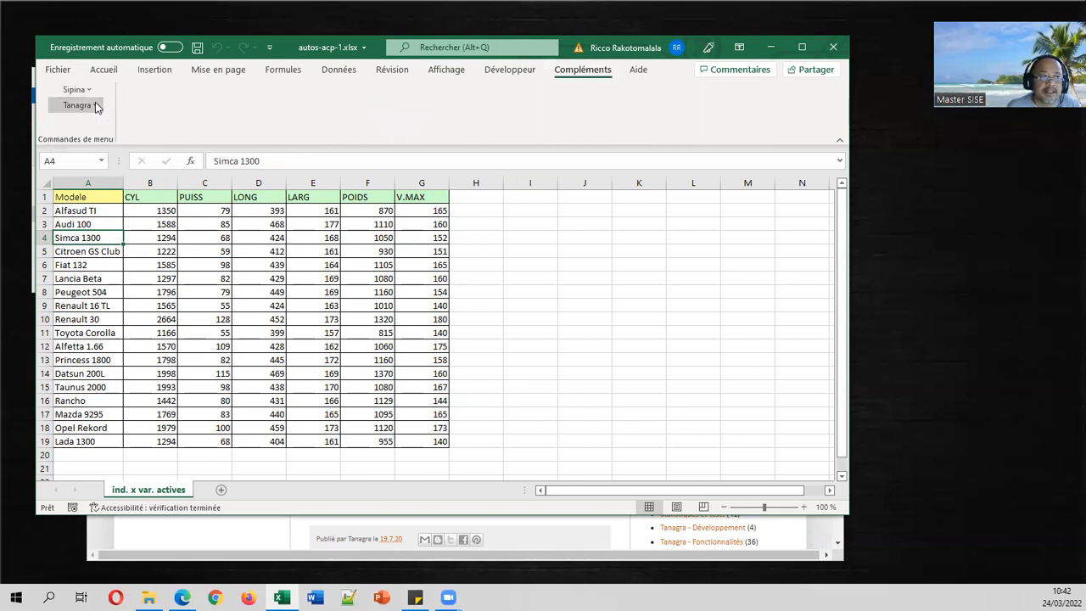
left_click(364, 299)
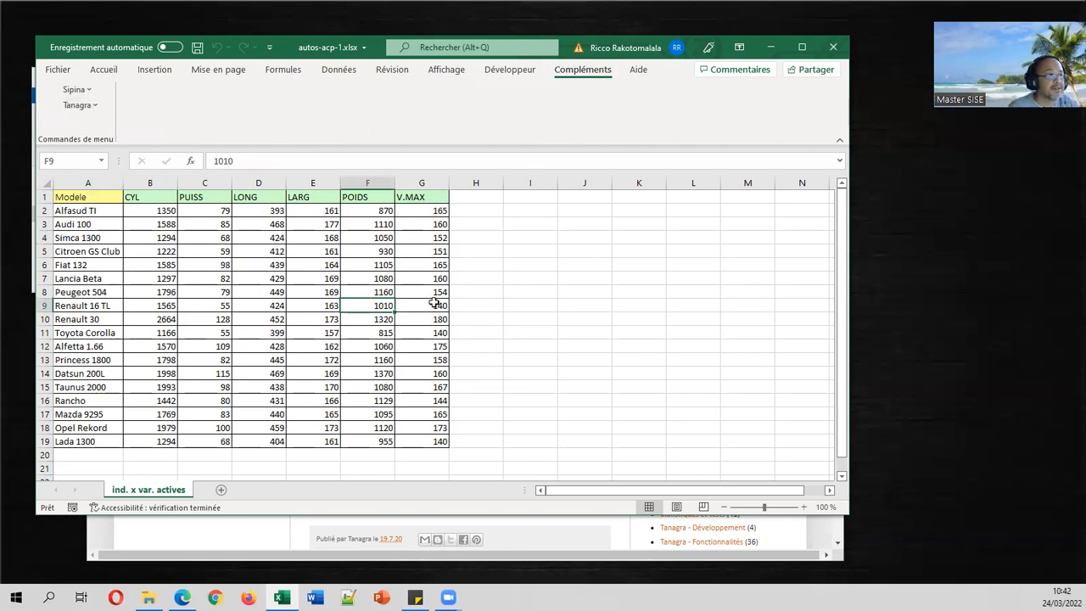
Move the sticky note aside and return to Excel.
key("alt+Tab")
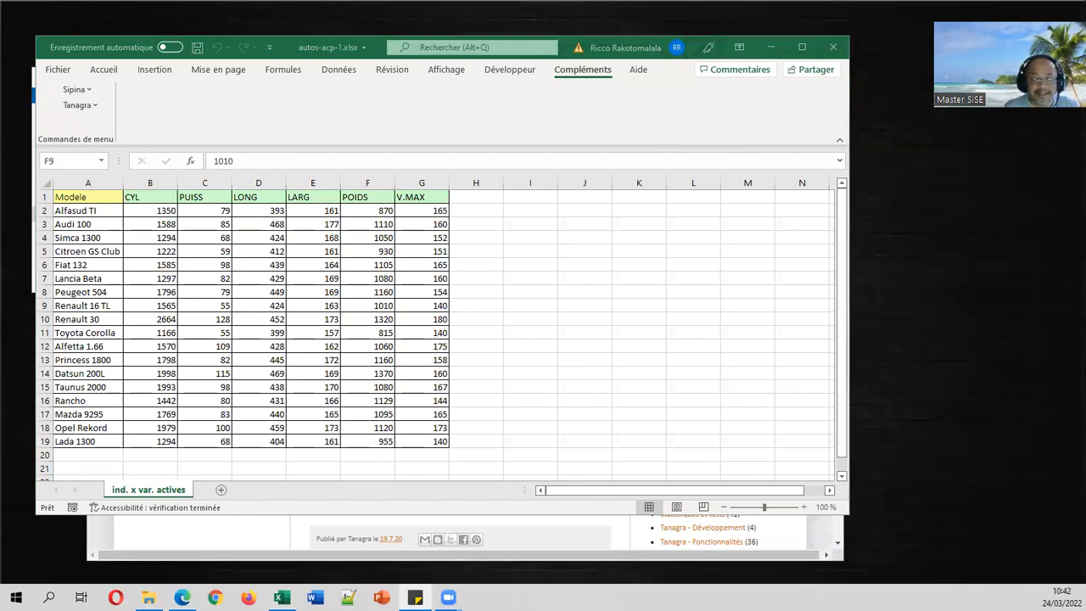
left_click_drag(218, 473, 75, 280)
left_click_drag(295, 53, 0, 47)
left_click(326, 279)
Select the whole car table A1:G19, header row included.
left_click(367, 360)
left_click_drag(428, 440, 74, 197)
left_click(140, 223)
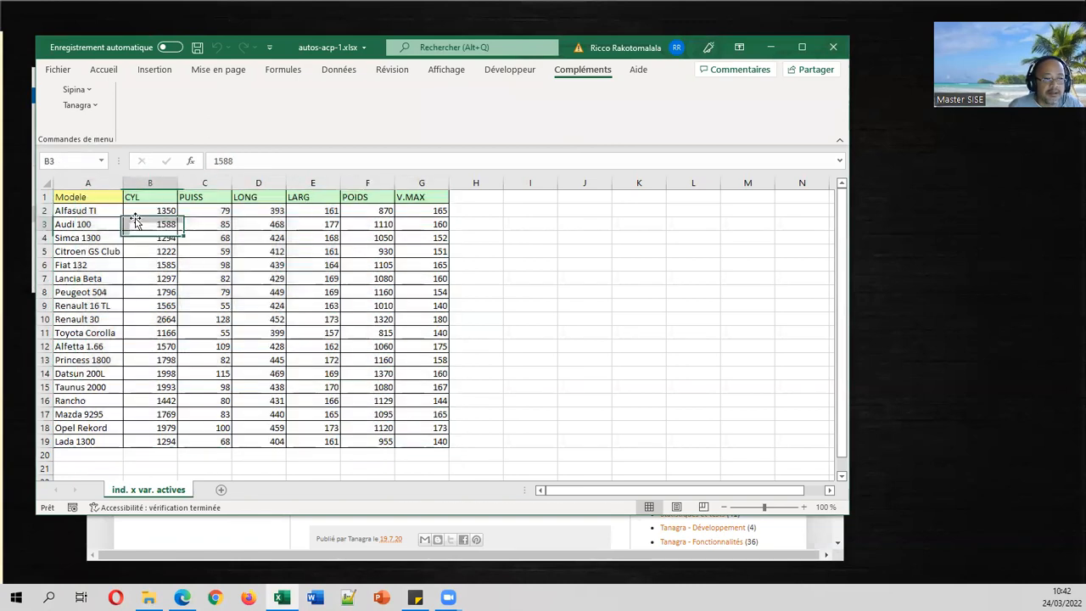
key("ctrl+a")
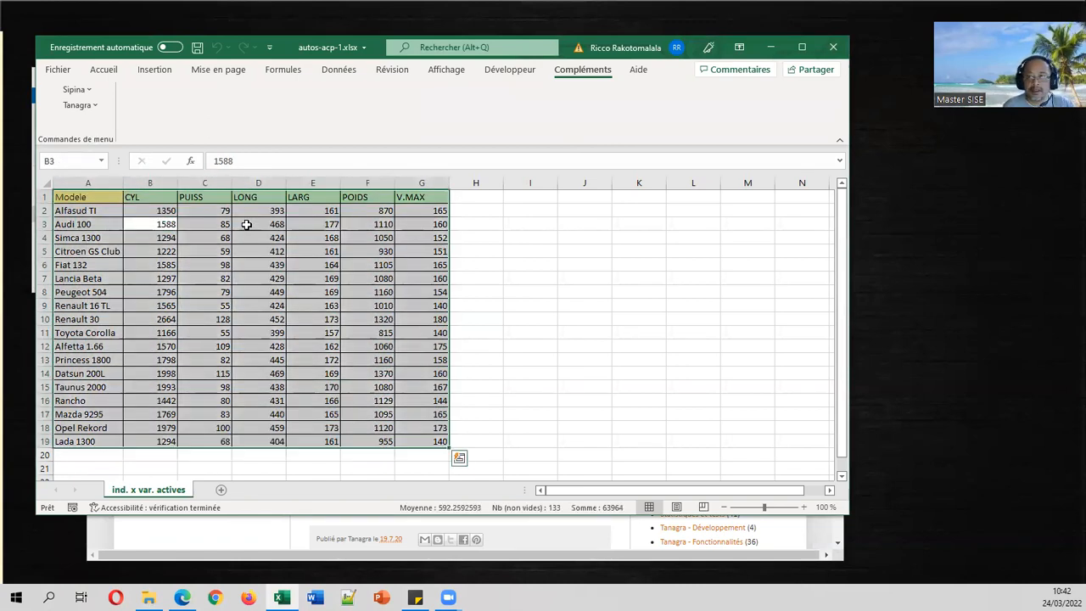
left_click(100, 106)
Send the range $A$1:$G$19 to Tanagra and reposition the Tanagra window.
left_click(98, 124)
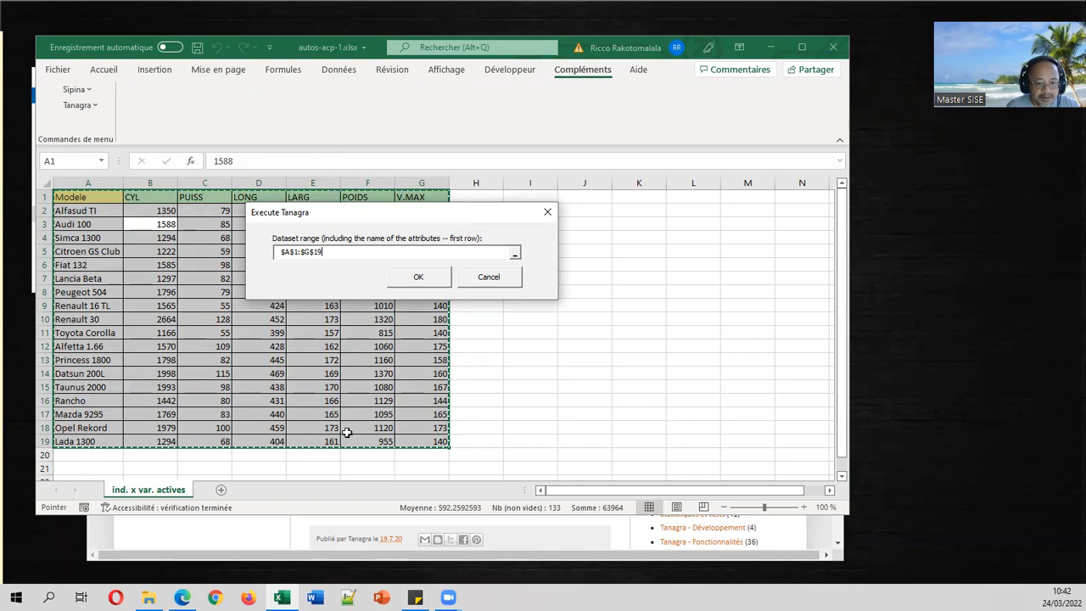
left_click(441, 276)
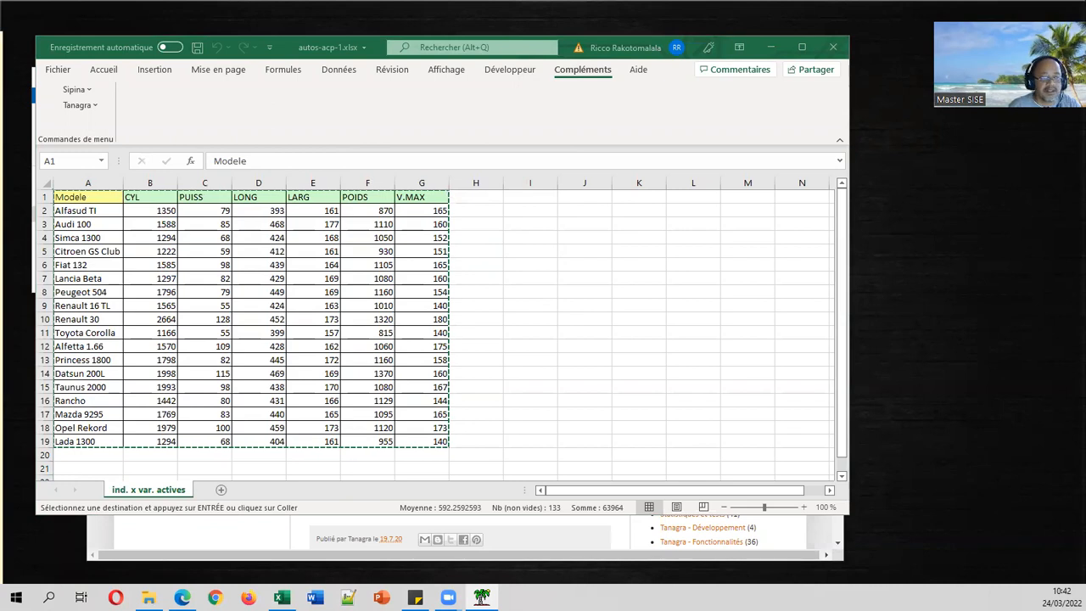
left_click(481, 599)
mouse_move(660, 43)
left_mouse_down()
mouse_move(644, 101)
mouse_move(668, 56)
left_mouse_up()
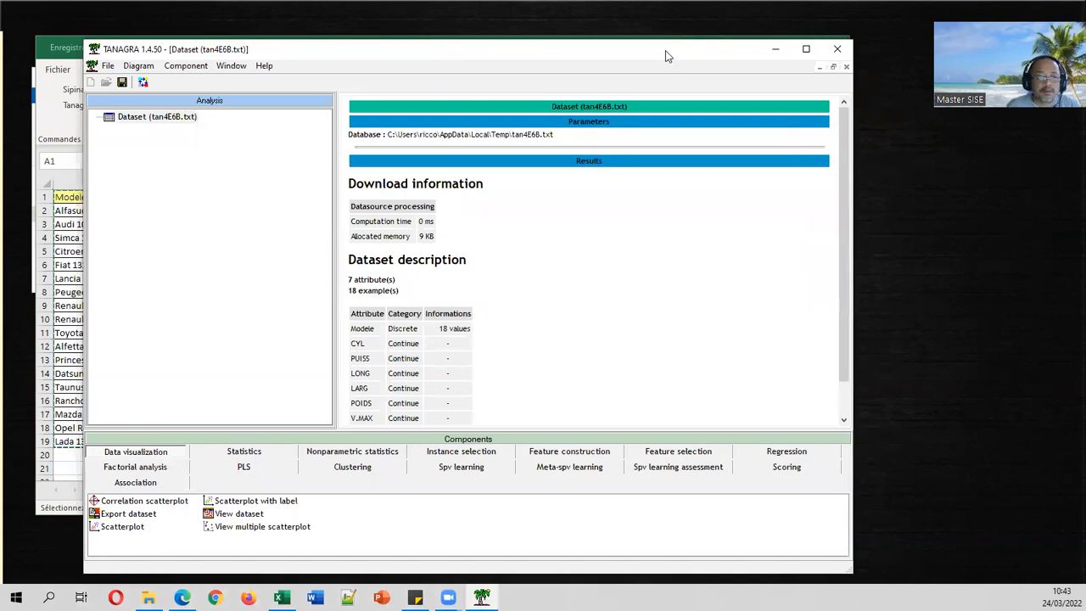
left_click_drag(665, 51, 606, 49)
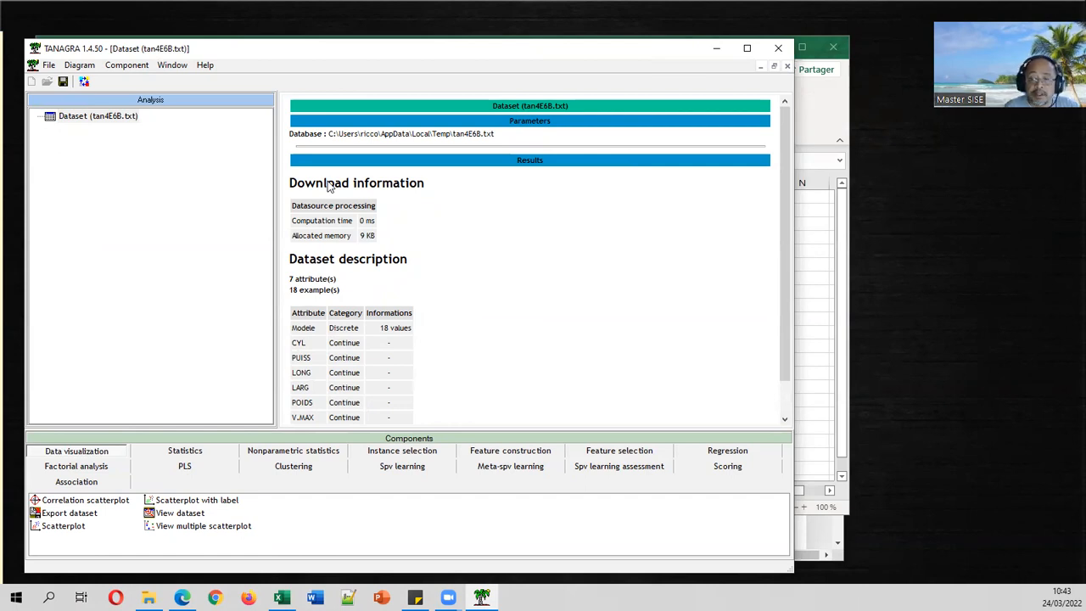
left_click(121, 119)
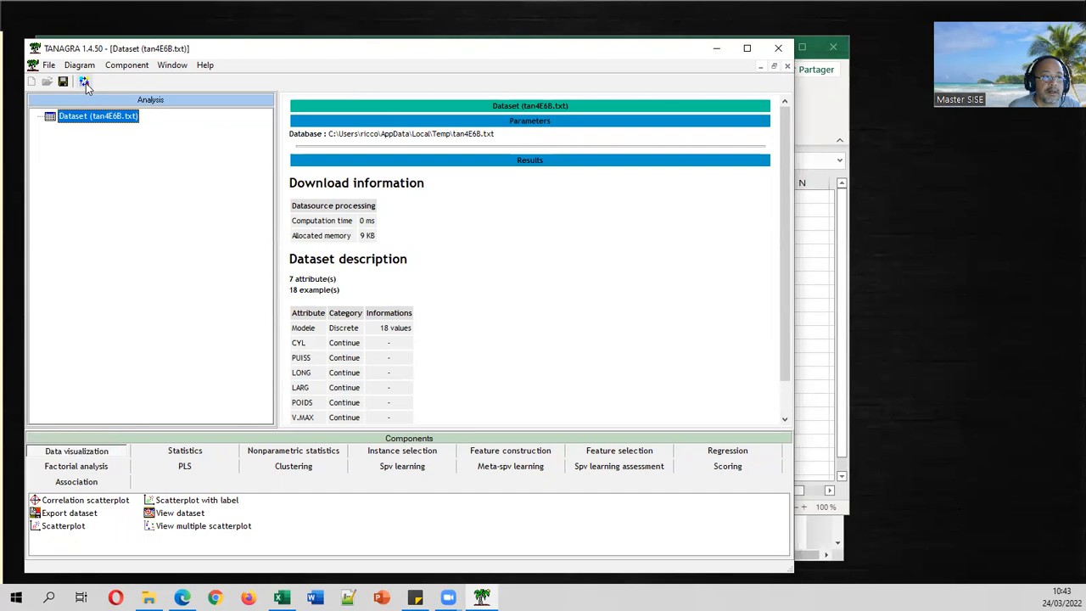
Add a Define status step making CYL, PUISS, LONG, LARG, POIDS and V.MAX inputs.
left_click(85, 82)
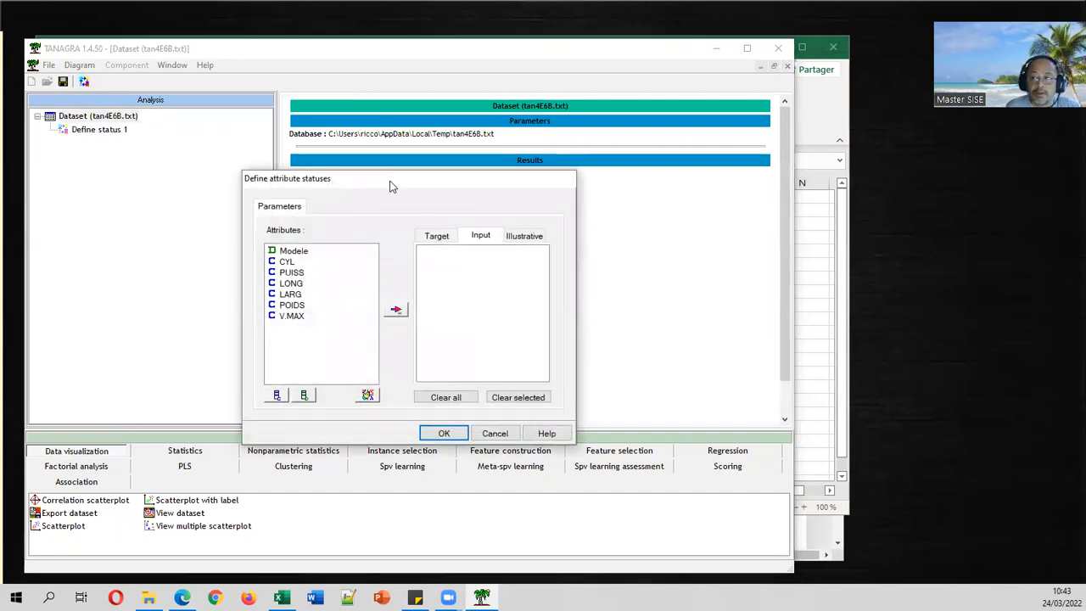
left_click(304, 246)
left_click_drag(304, 246, 306, 313)
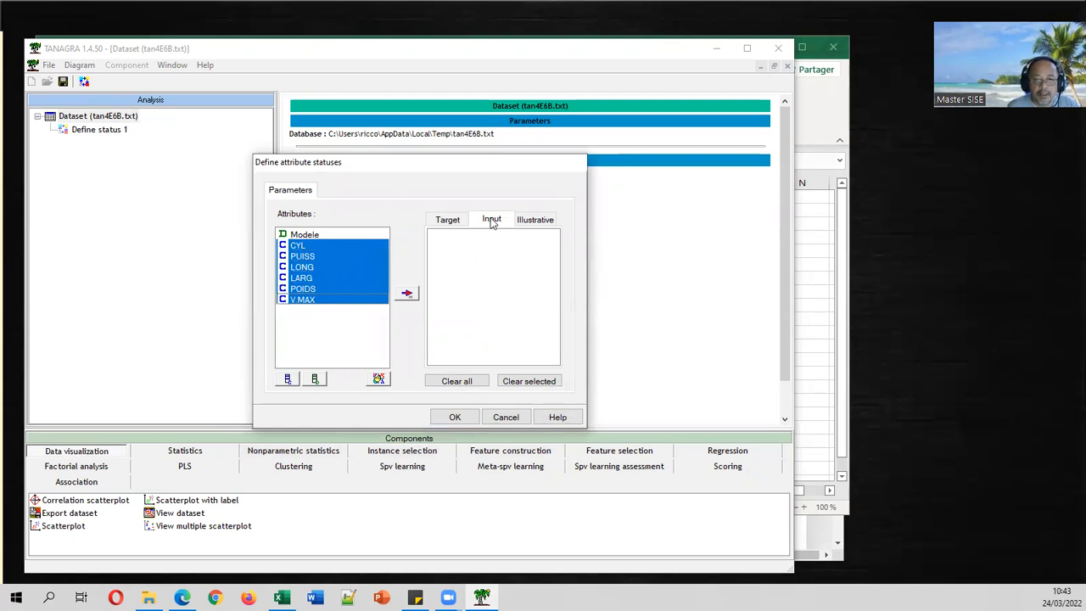
left_click(463, 219)
left_click(494, 223)
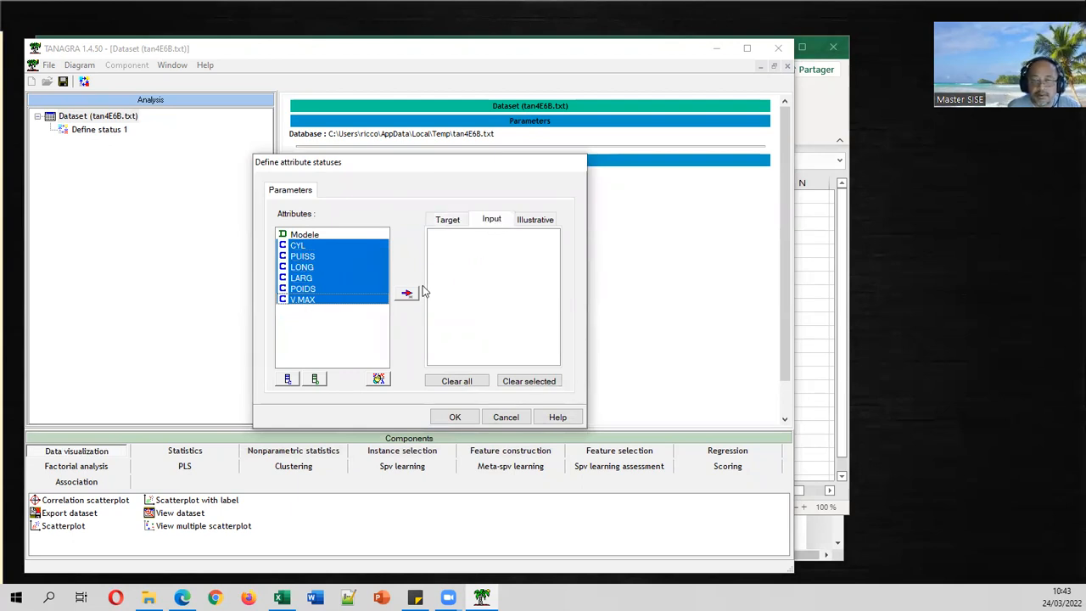
left_click(409, 294)
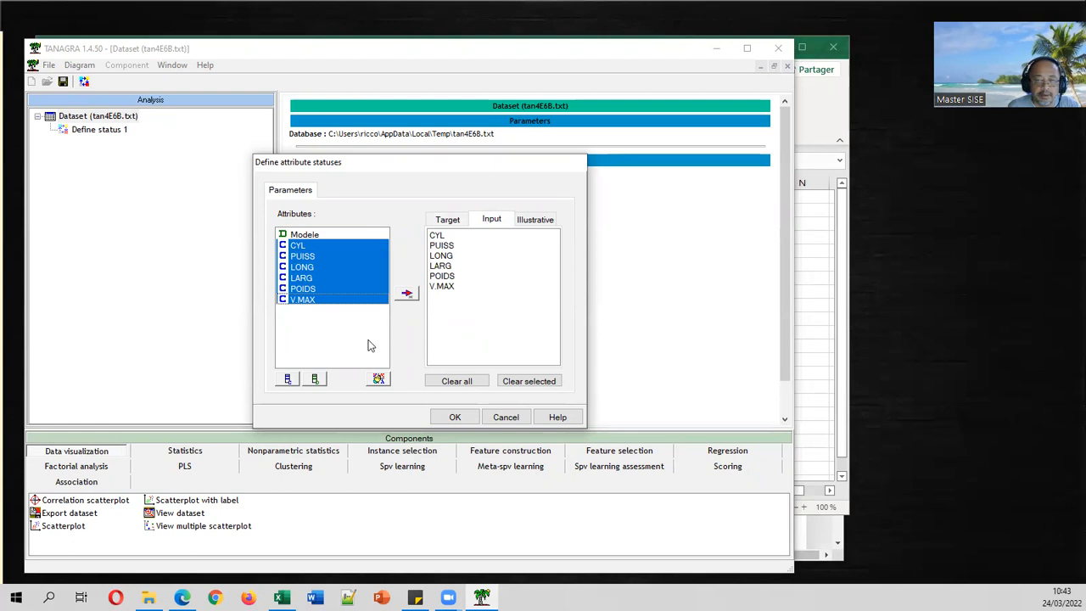
left_click(456, 418)
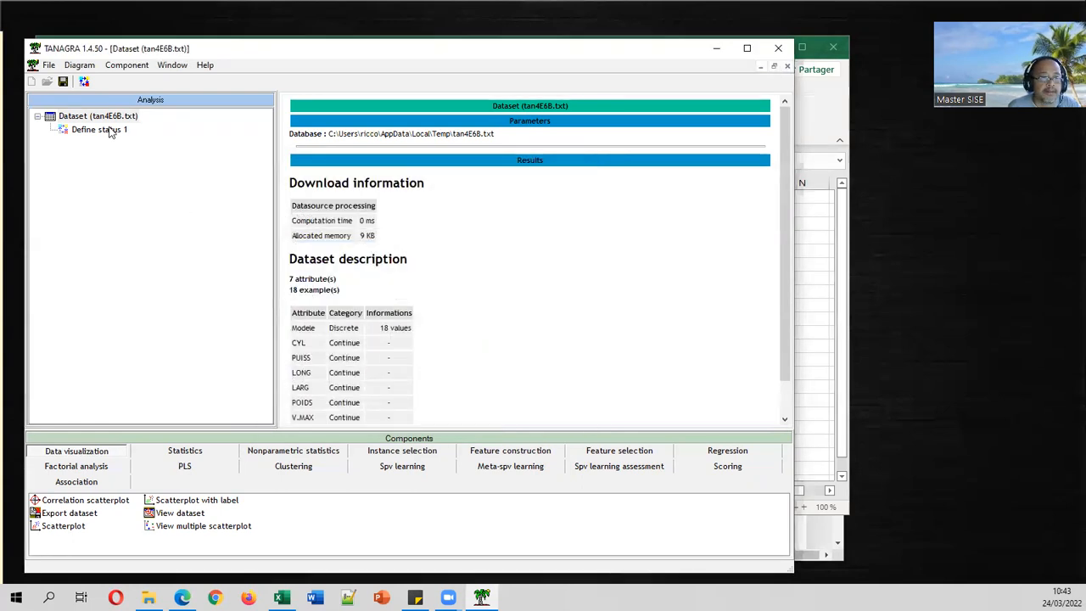
double_click(108, 130)
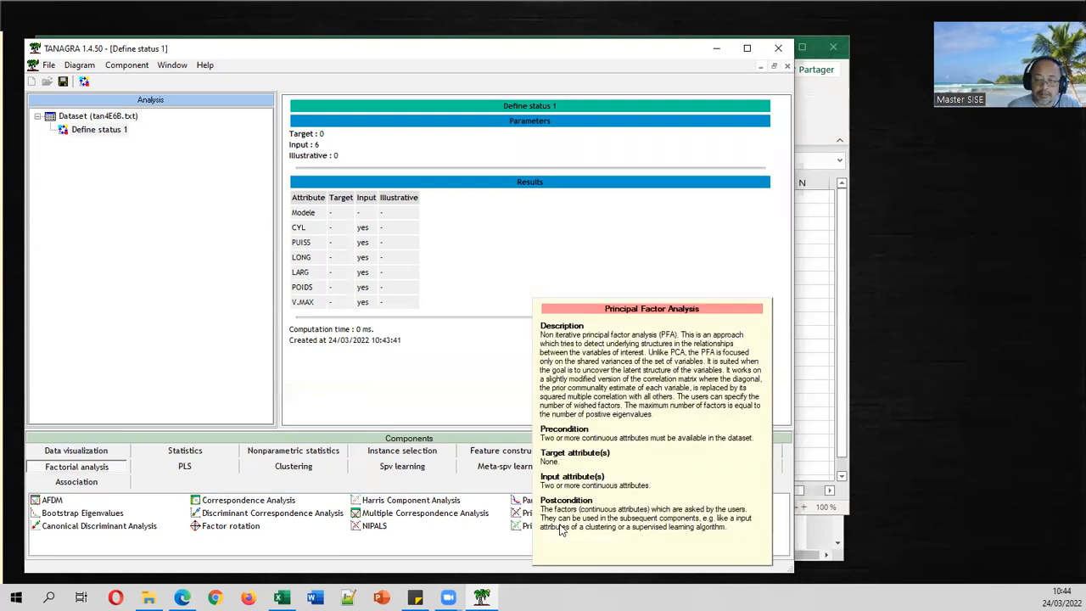
Drop Principal Component Analysis onto the Define status 1 node.
mouse_move(550, 515)
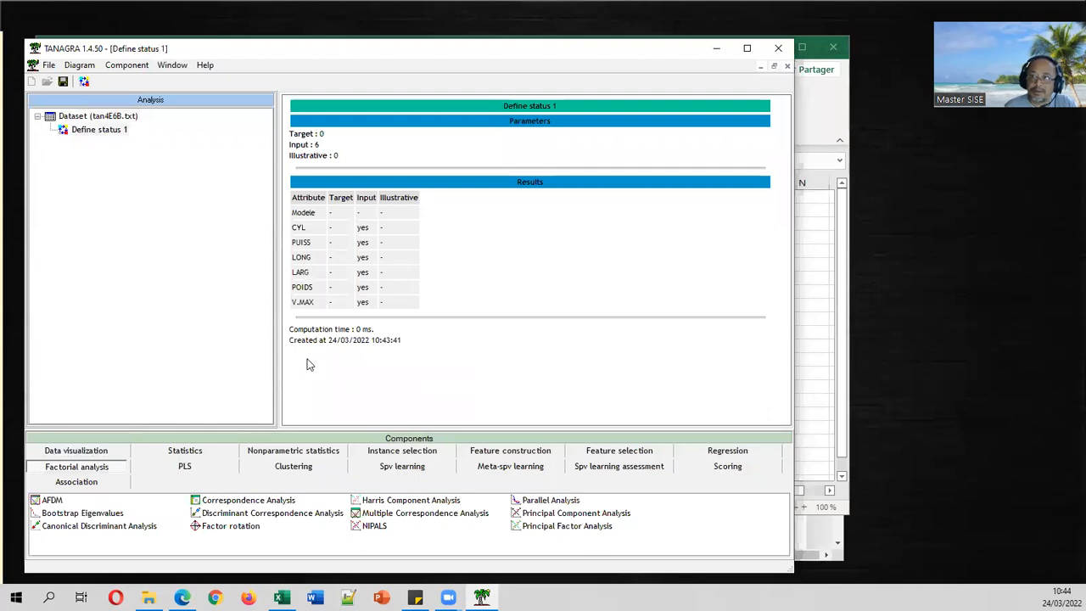
left_click_drag(539, 513, 85, 133)
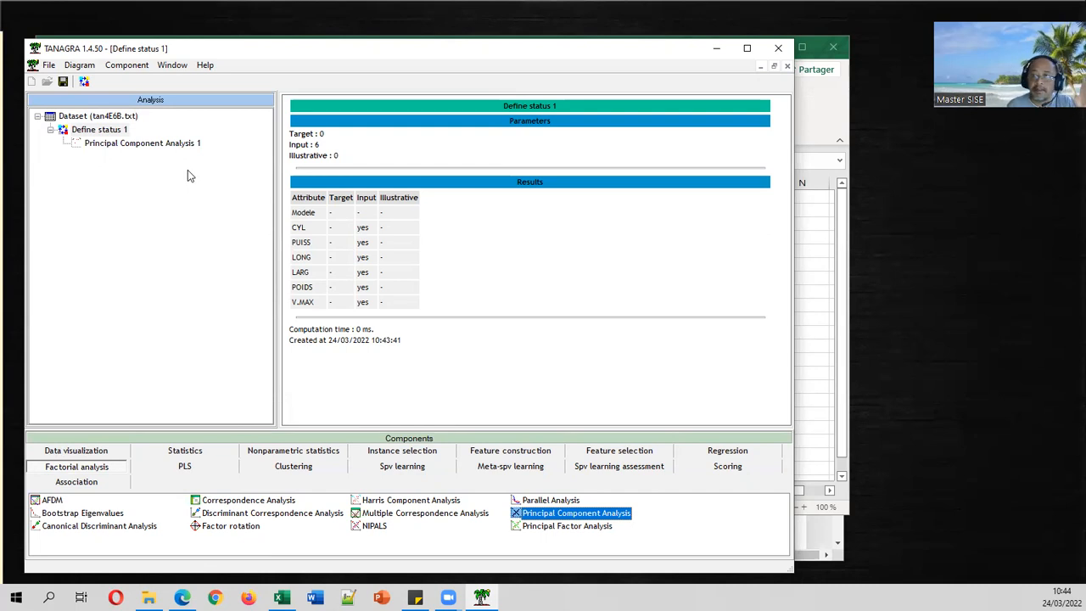
Run Principal Component Analysis 1 and review its eigenvalues (axis 1: 4.420858, 73.68%).
double_click(161, 146)
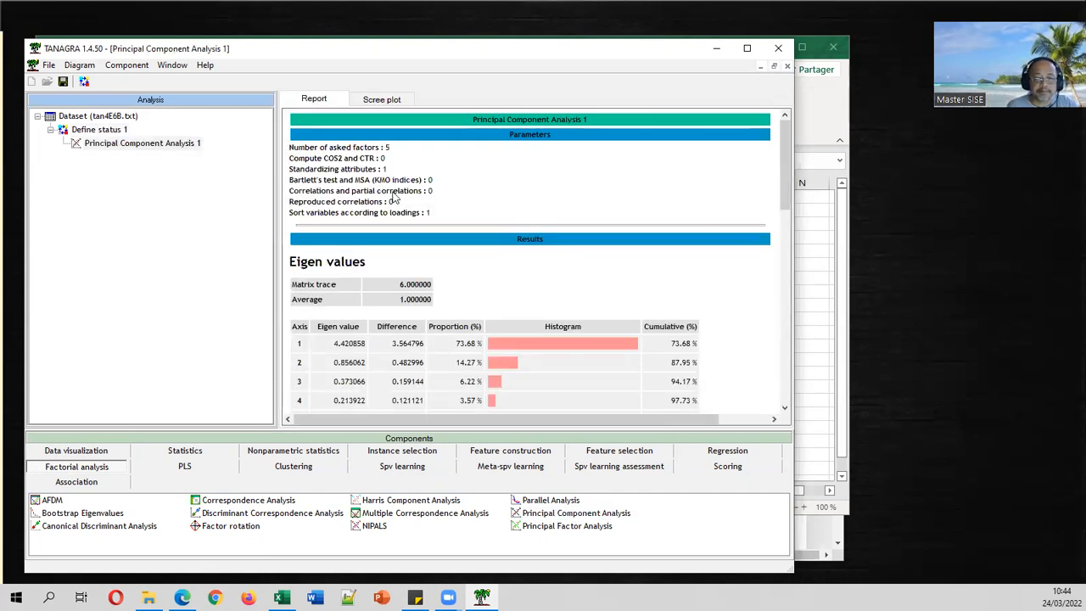
scroll(485, 196, "down", 3)
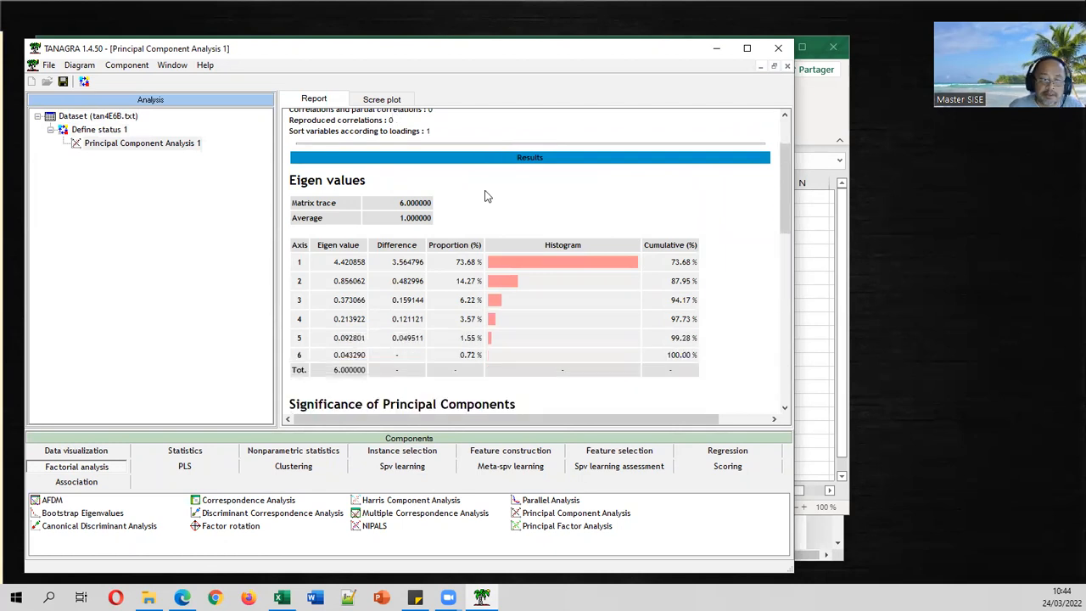
scroll(485, 196, "down", 5)
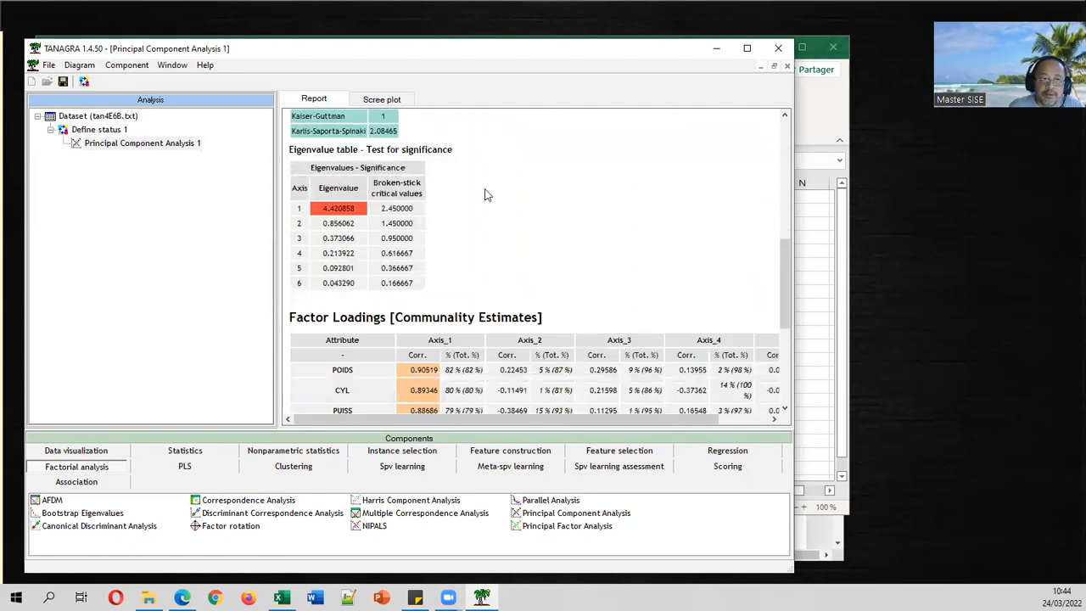
scroll(487, 195, "down", 6)
scroll(499, 195, "up", 9)
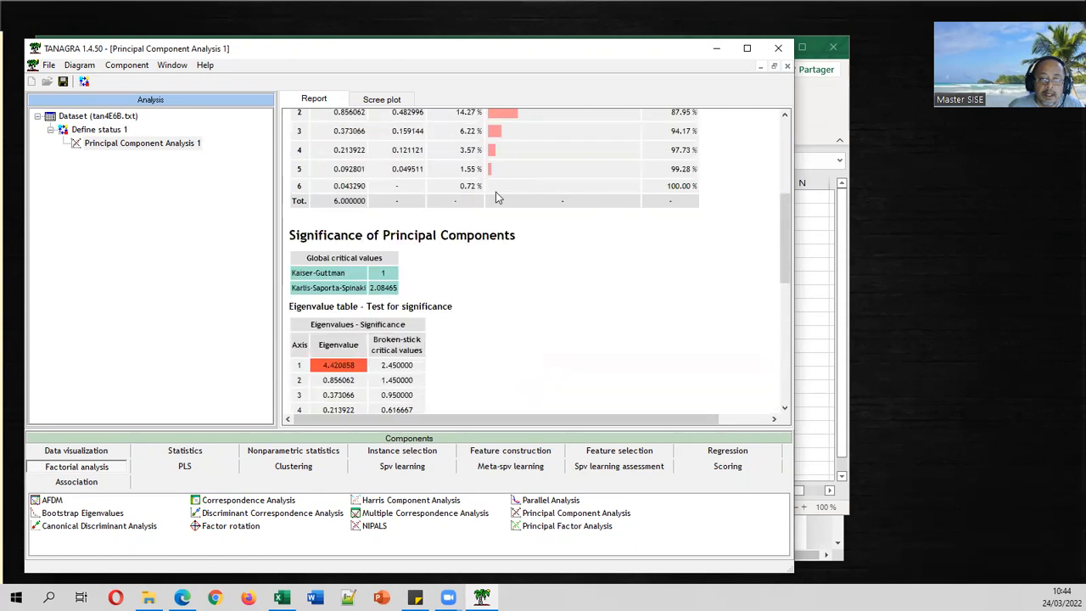
scroll(497, 197, "up", 4)
scroll(498, 198, "up", 2)
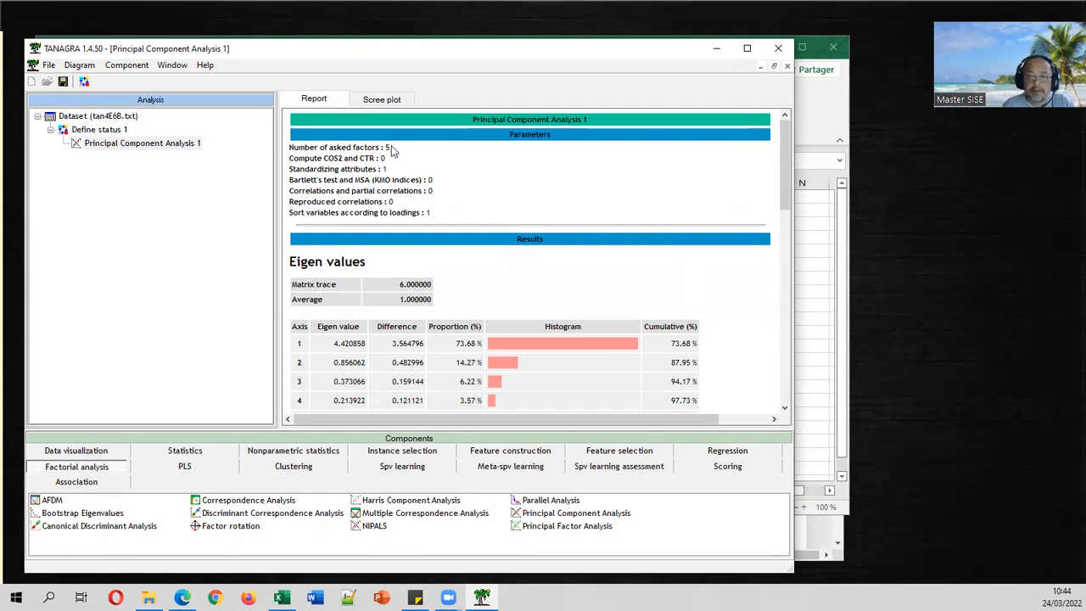
scroll(394, 155, "down", 1)
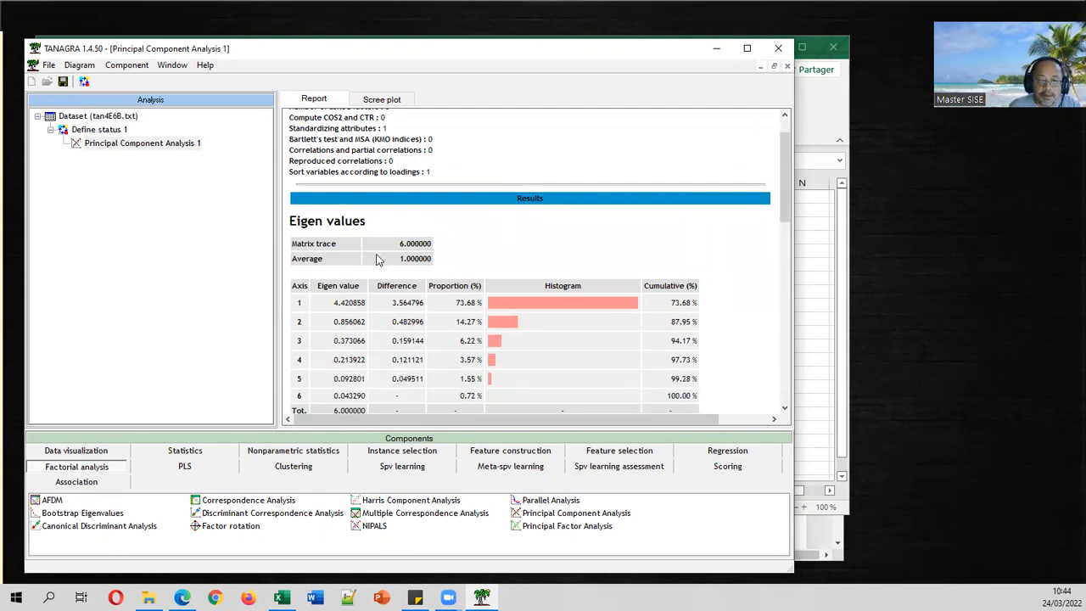
scroll(381, 259, "down", 1)
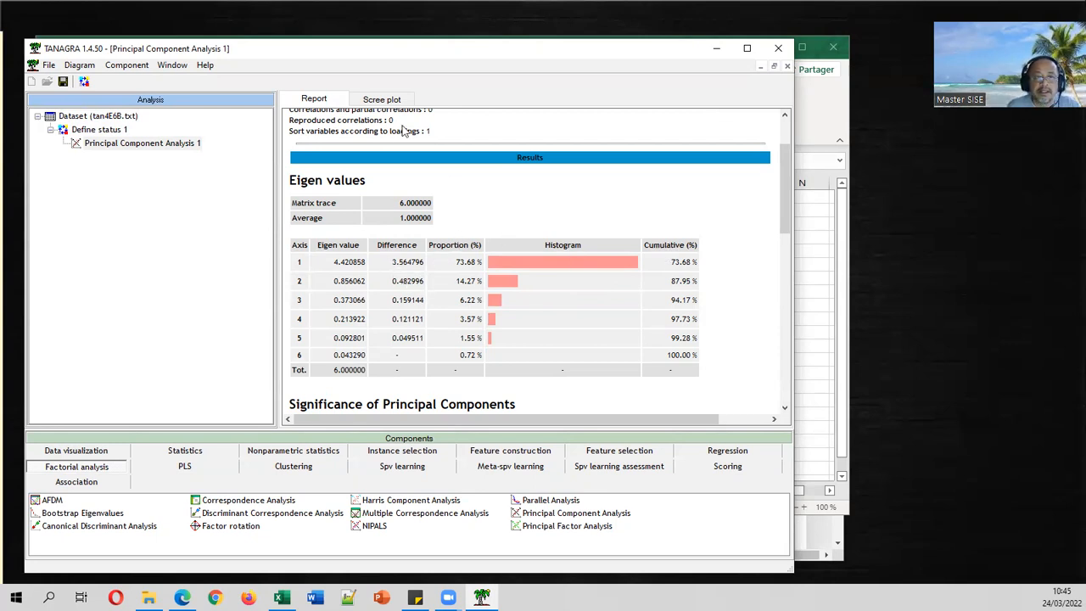
View the PCA scree plot and cumulative variance chart, then return to the text report.
left_click(382, 100)
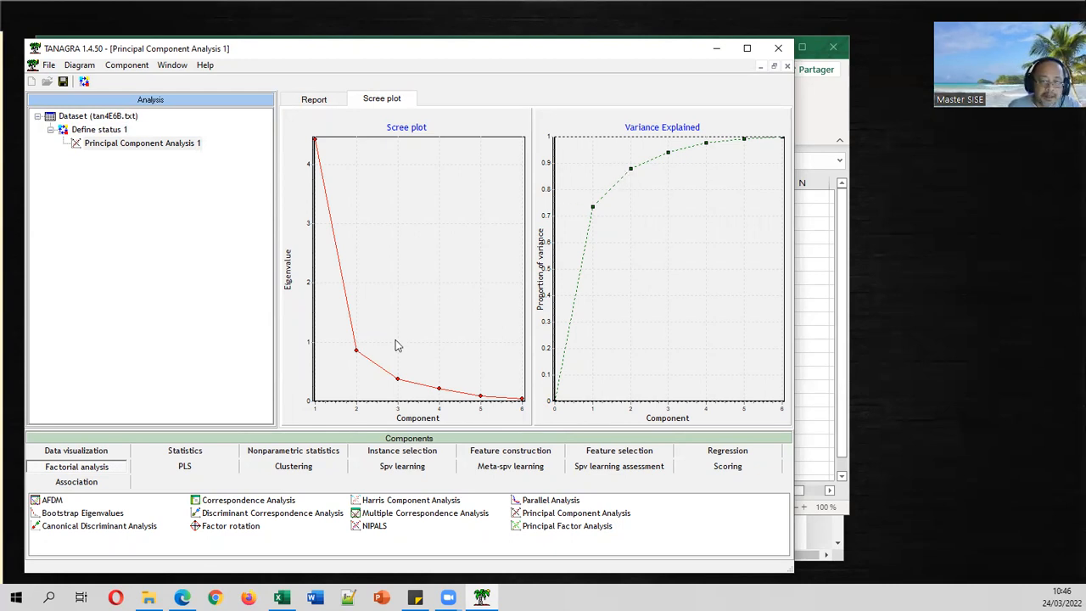
left_click(326, 107)
Scroll the PCA report to the significance thresholds: Kaiser-Guttman 1, Karlis-Saporta-Spinaki 2.08465, broken-stick 2.45.
scroll(447, 246, "down", 5)
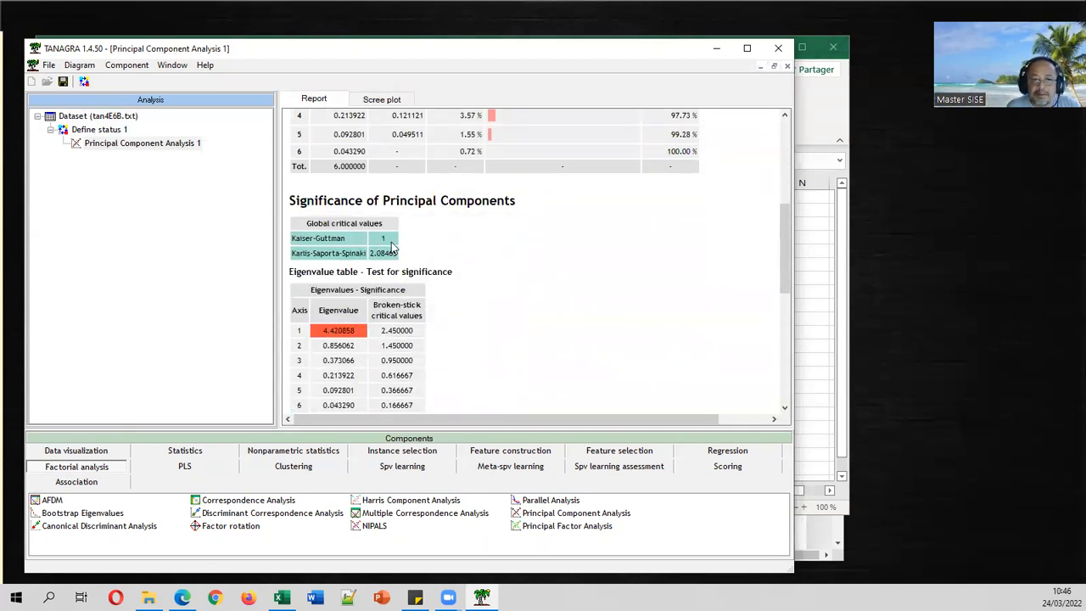
scroll(392, 246, "up", 3)
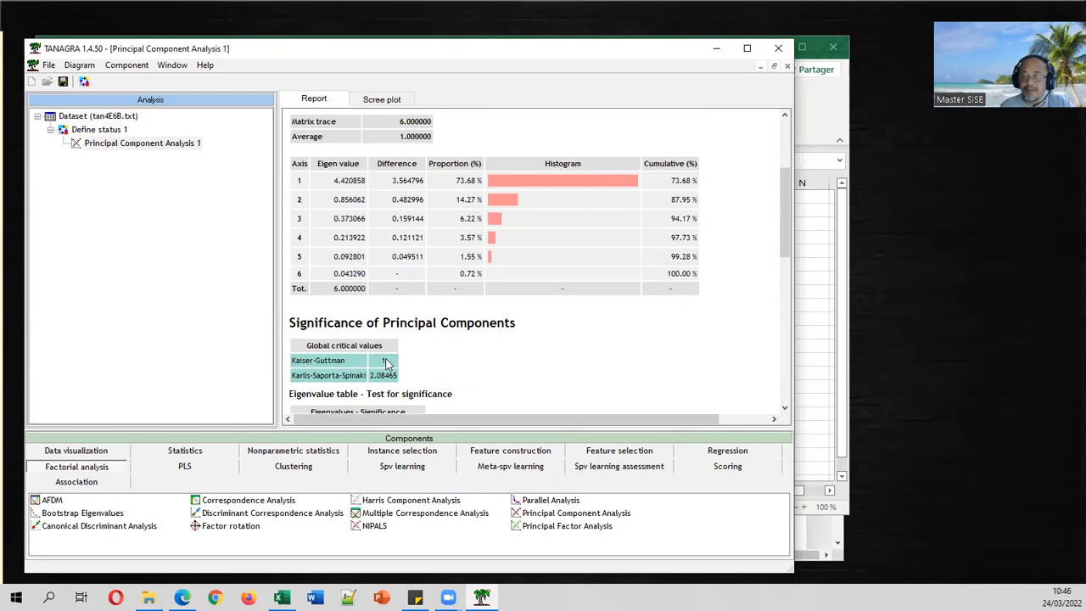
scroll(404, 329, "down", 1)
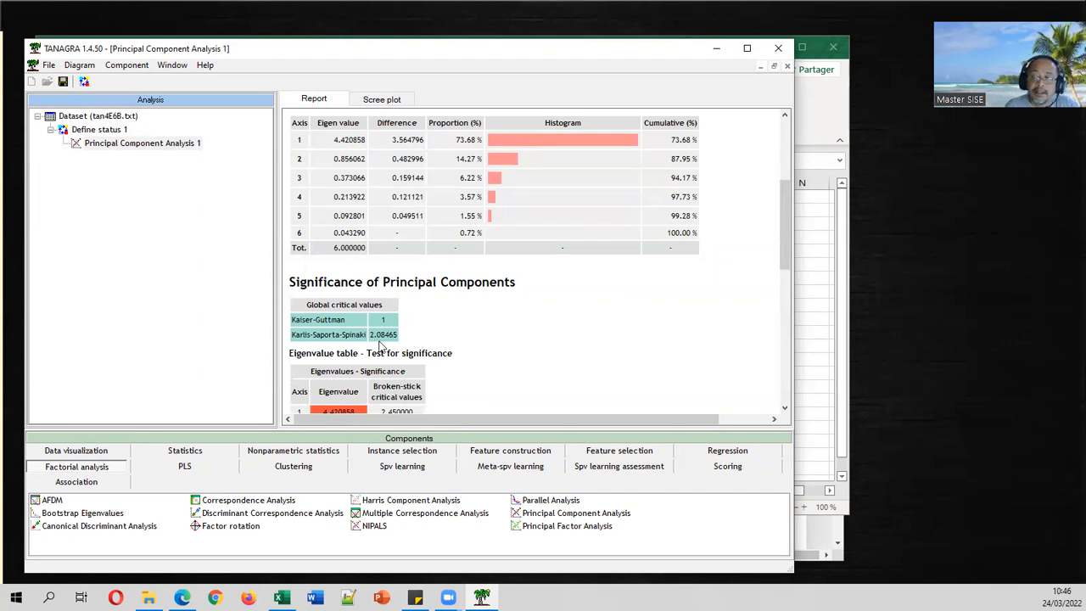
Bring Edge forward and view the 72-page ACP.pdf course slides on Principal Component Analysis.
left_click(181, 597)
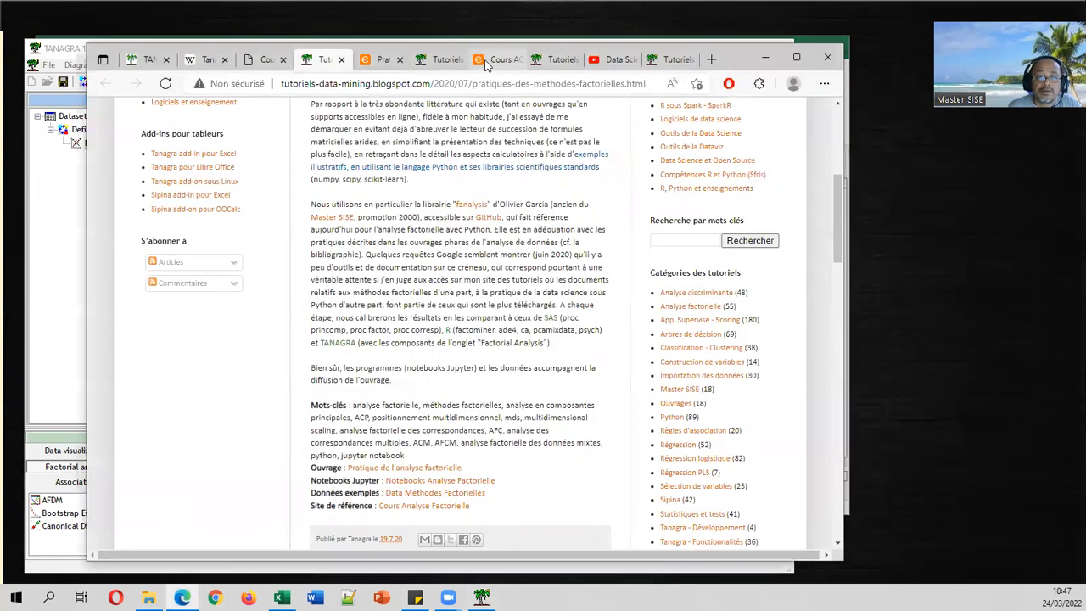
left_click(493, 59)
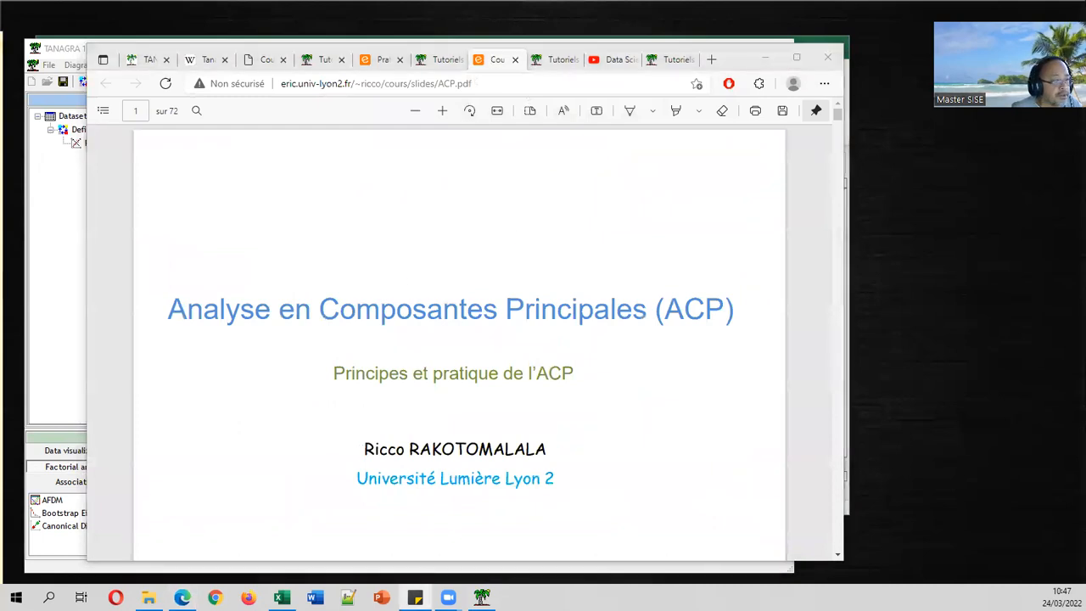
scroll(577, 286, "down", 5)
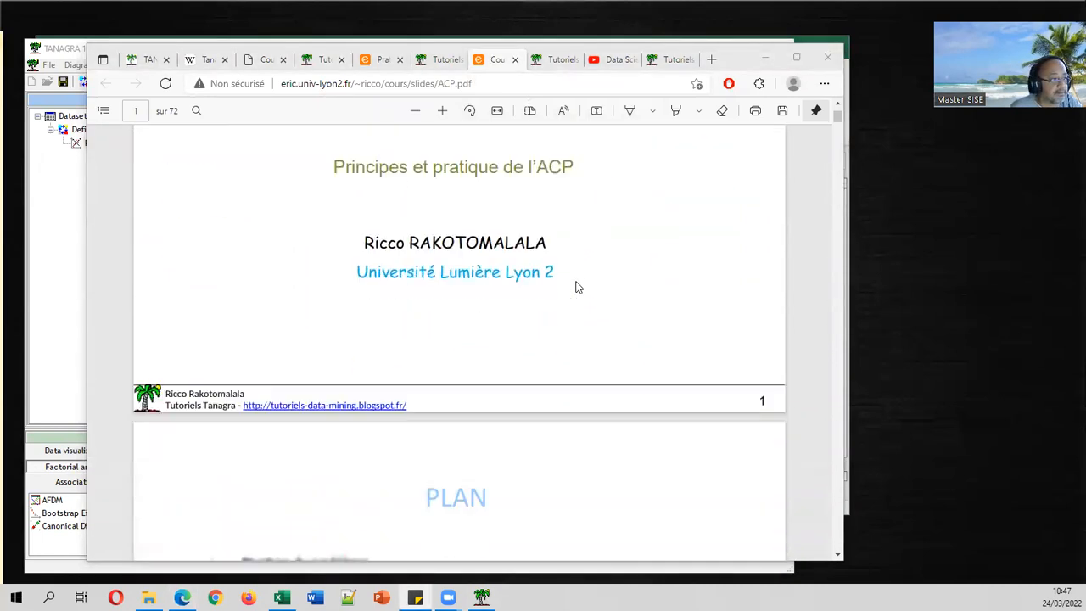
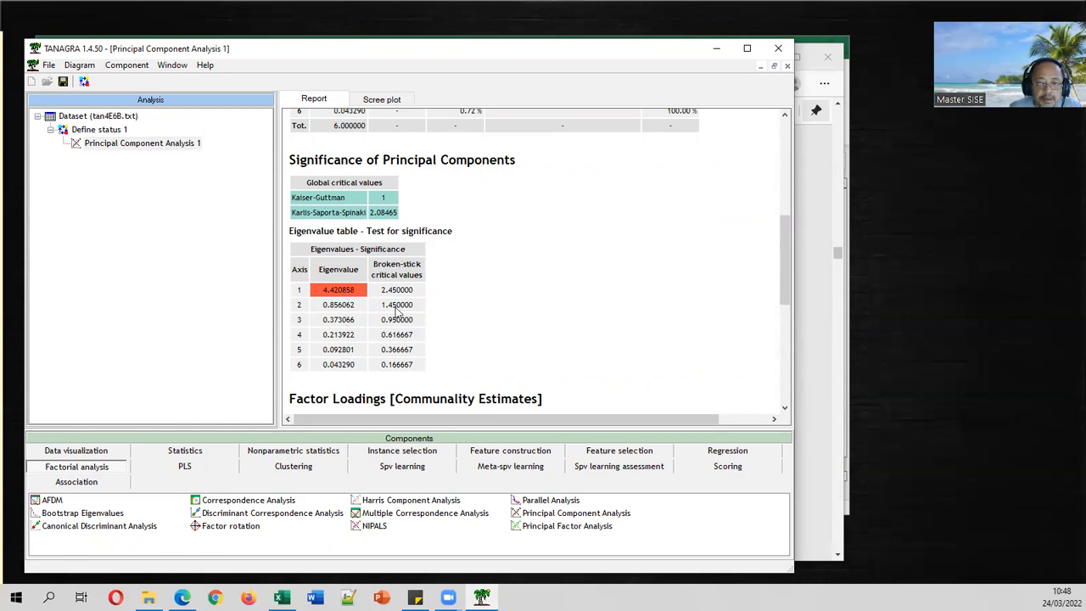
left_click(181, 598)
scroll(586, 330, "down", 5)
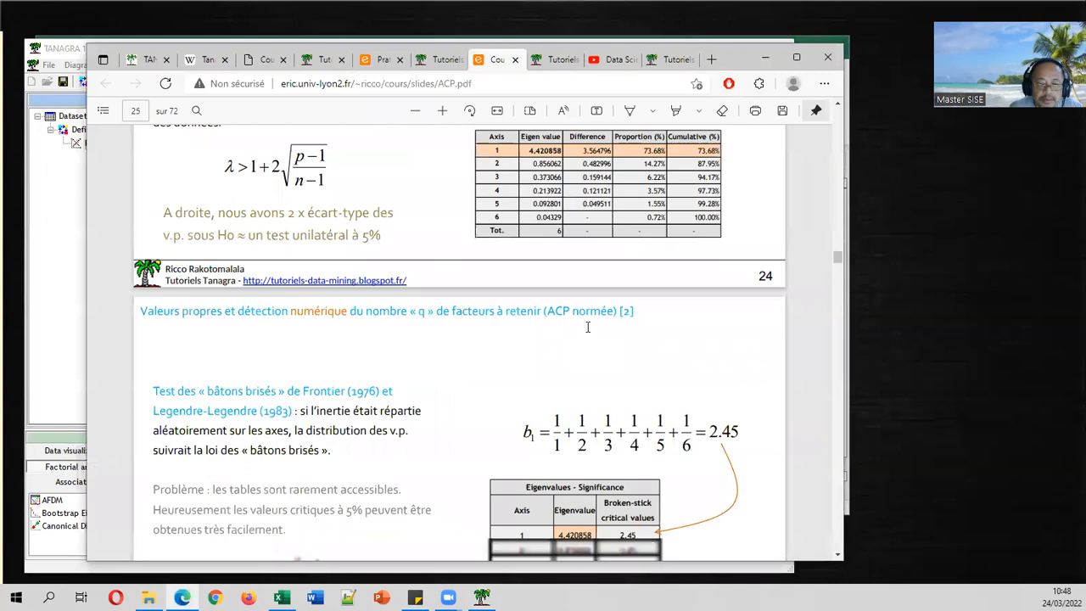
scroll(588, 326, "down", 3)
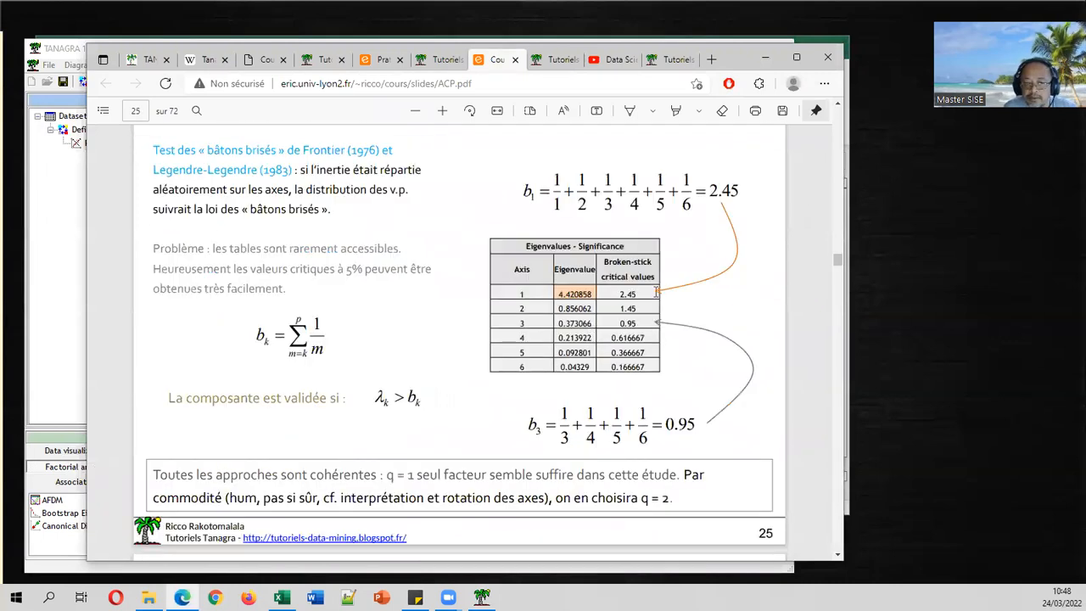
scroll(653, 313, "up", 1)
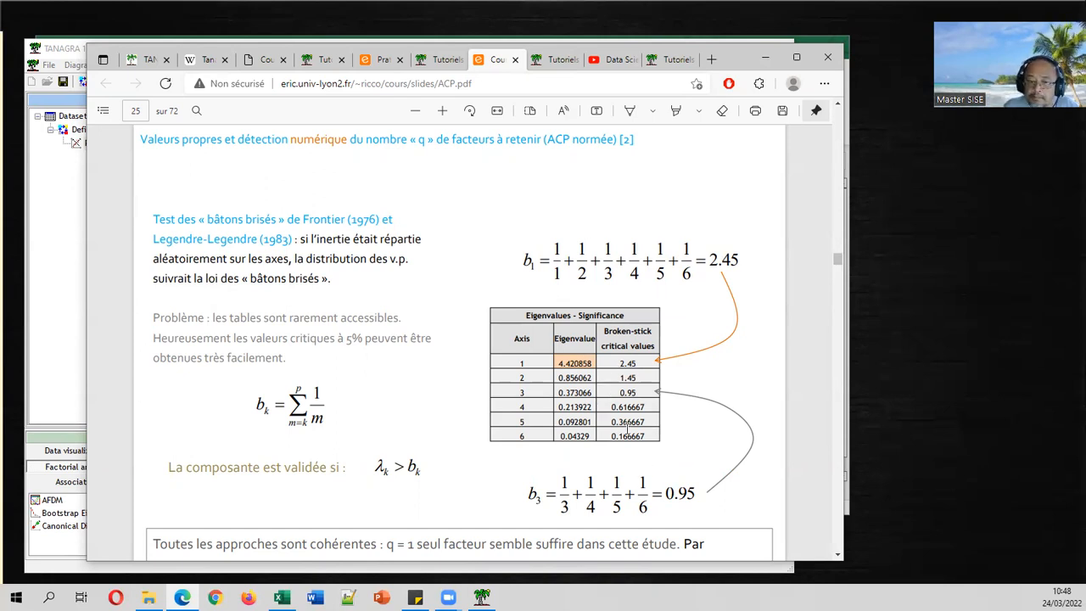
left_click(46, 317)
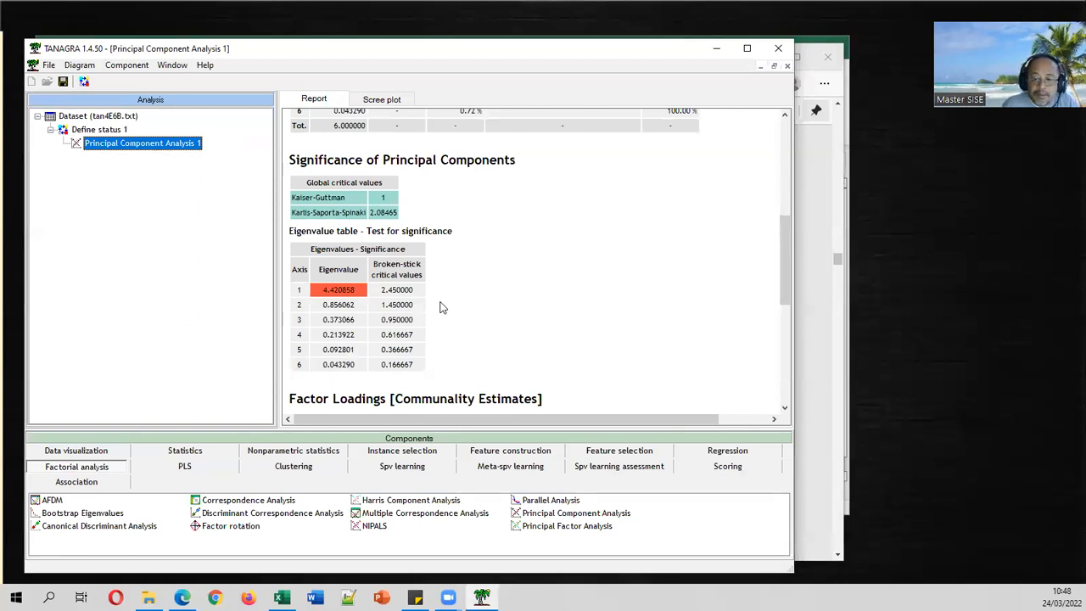
Copy the full PCA report with Component > Copy results, then bring the autos-acp-1.xlsx workbook forward.
scroll(441, 306, "down", 4)
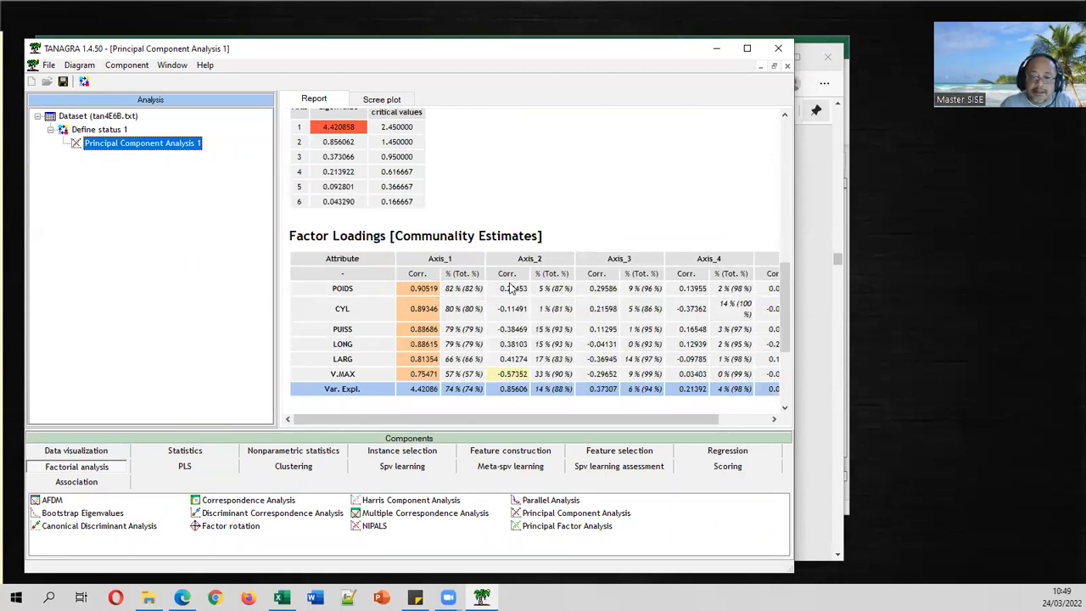
scroll(510, 289, "down", 4)
scroll(510, 289, "up", 4)
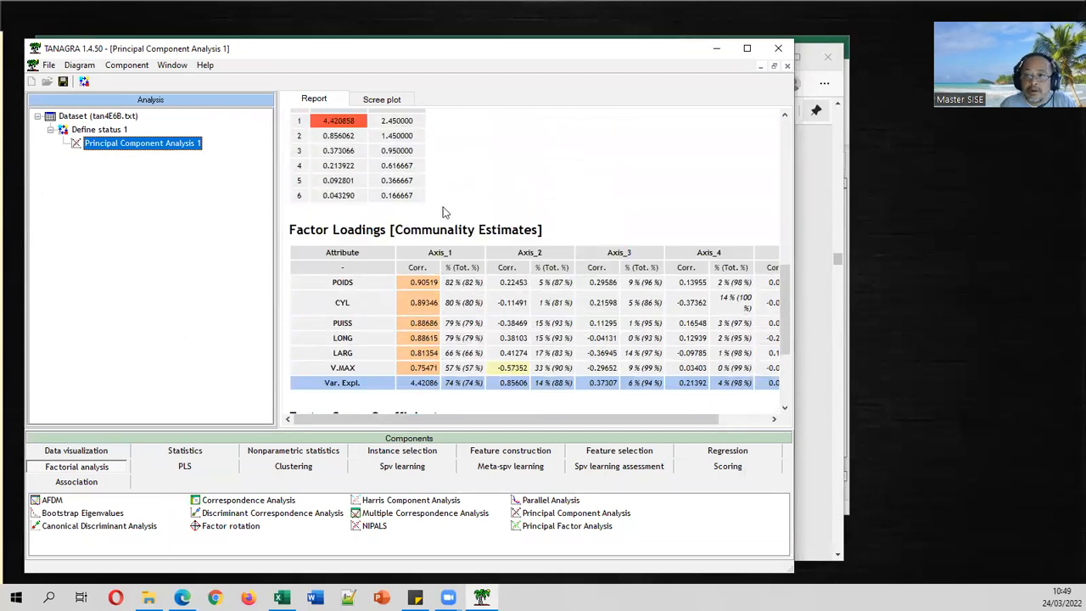
scroll(445, 215, "up", 8)
scroll(450, 220, "down", 7)
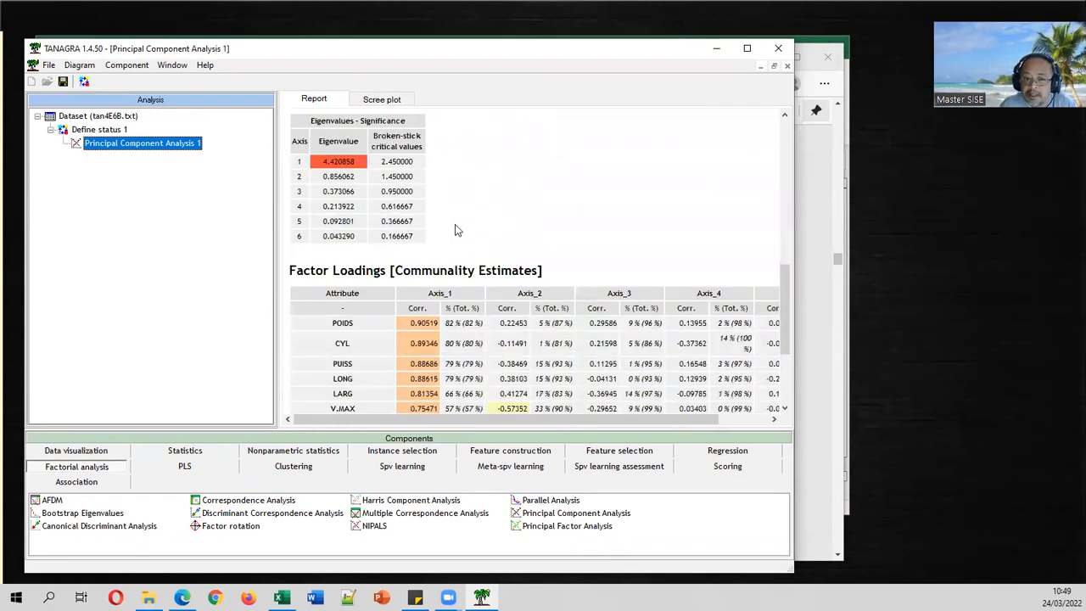
scroll(455, 229, "down", 2)
scroll(458, 223, "down", 3)
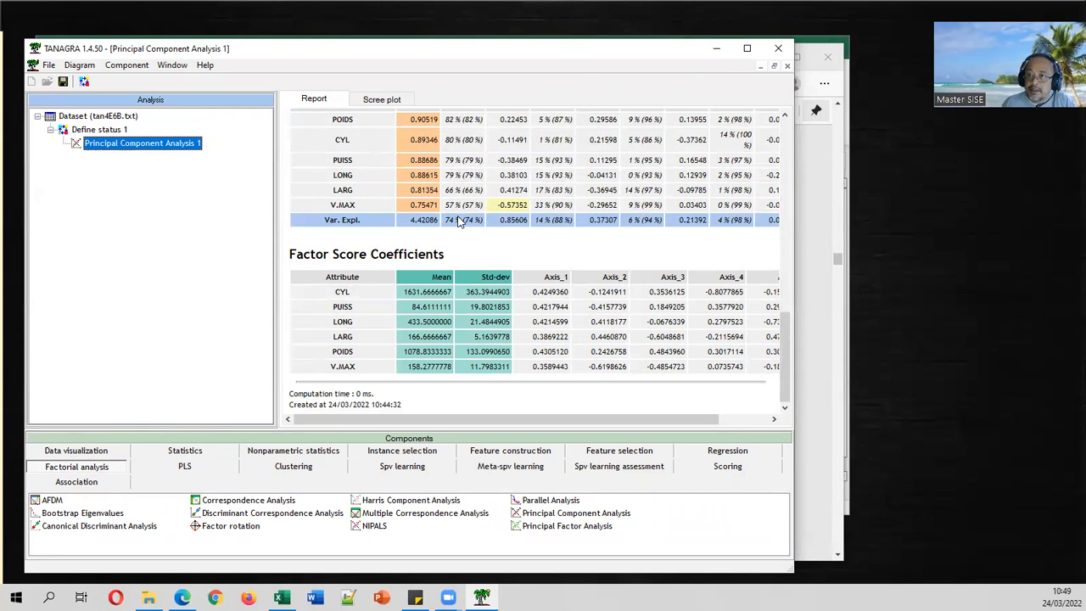
left_click(138, 66)
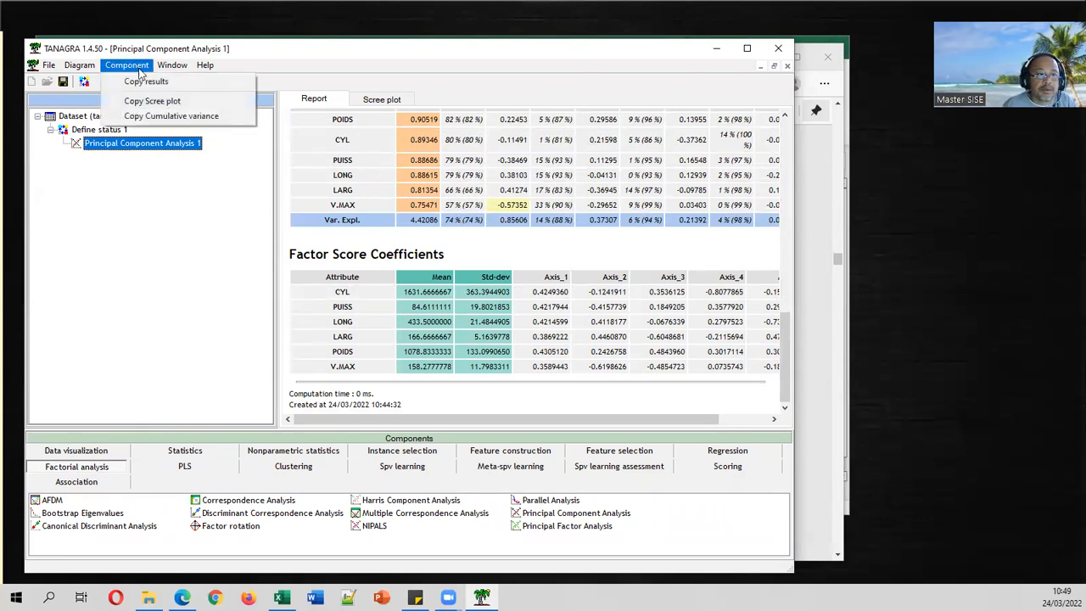
left_click(141, 82)
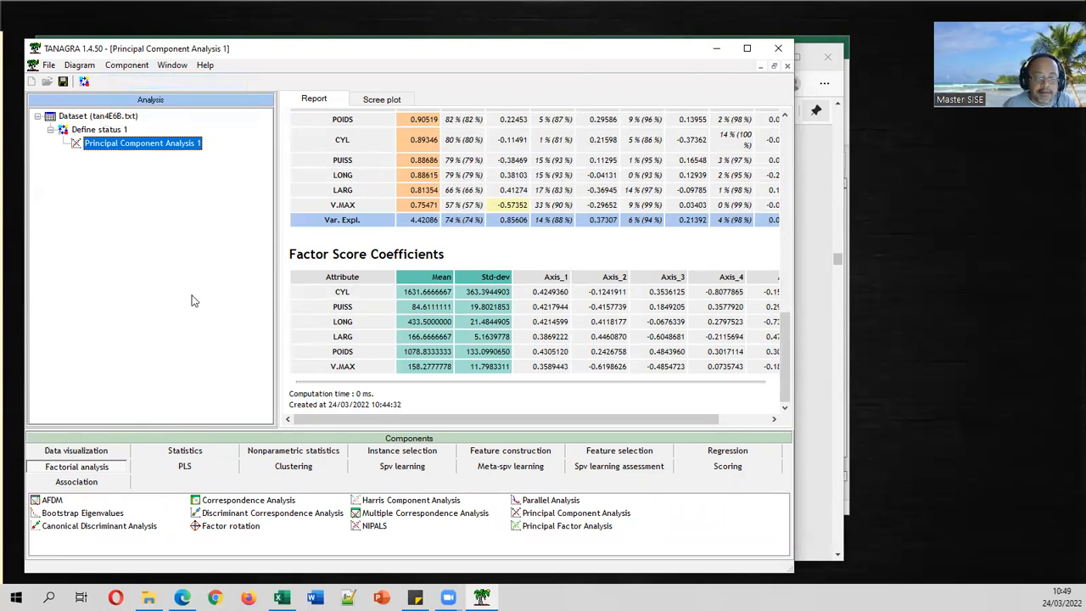
left_click(281, 597)
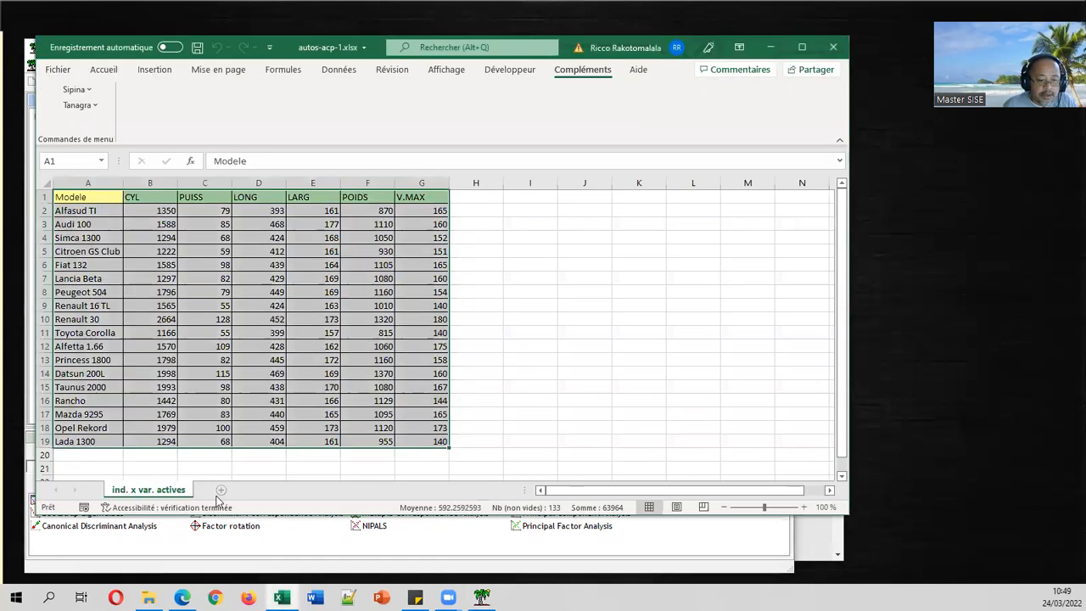
Paste the PCA report into a new worksheet, Feuil1.
left_click(219, 490)
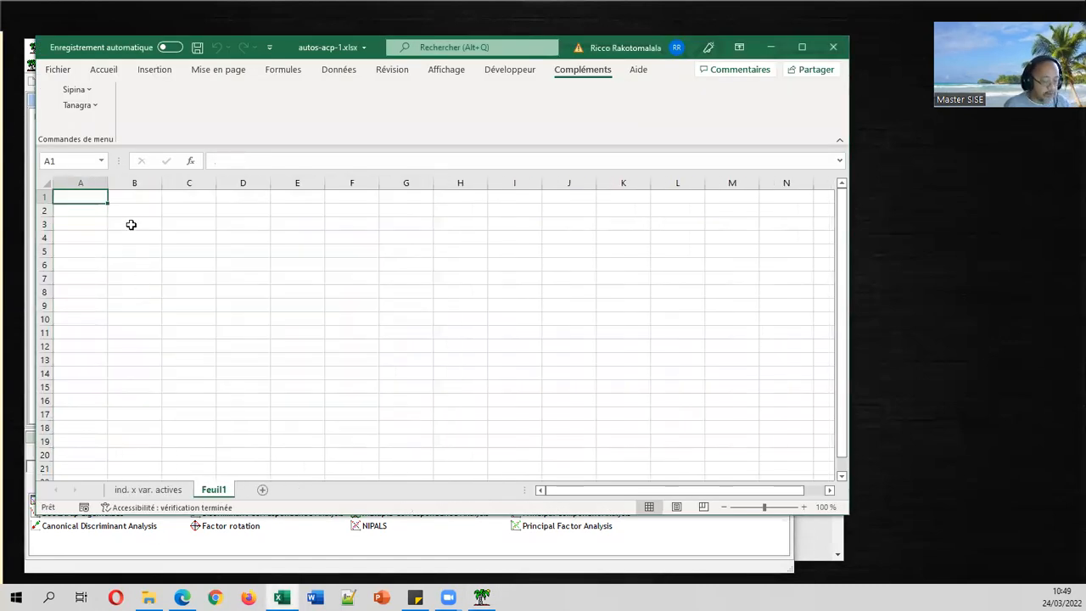
key("ctrl+v")
left_click(178, 226)
scroll(178, 229, "down", 8)
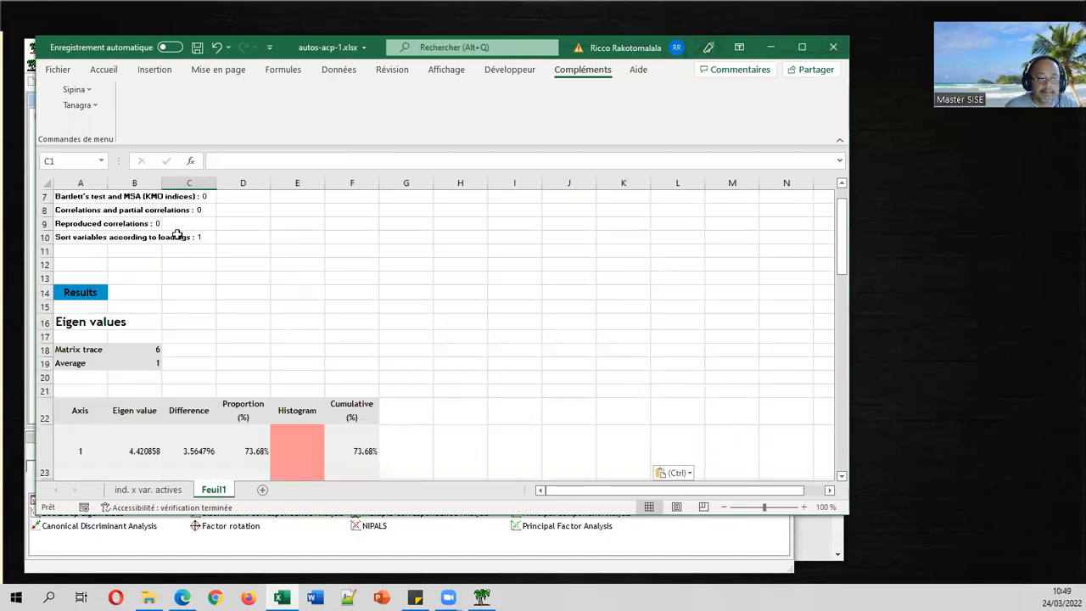
scroll(177, 235, "down", 7)
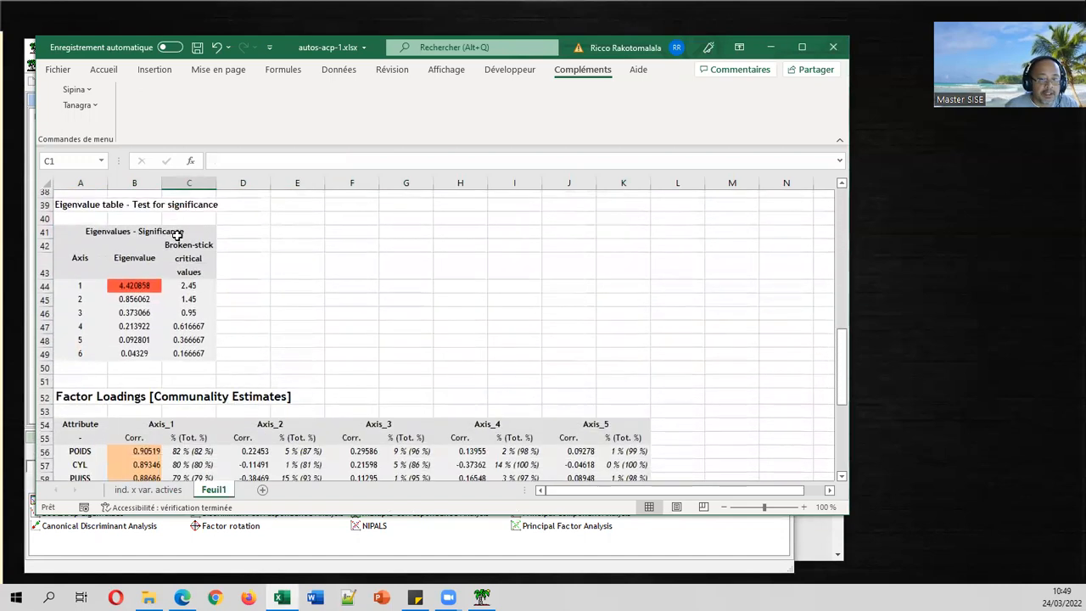
left_click(169, 249)
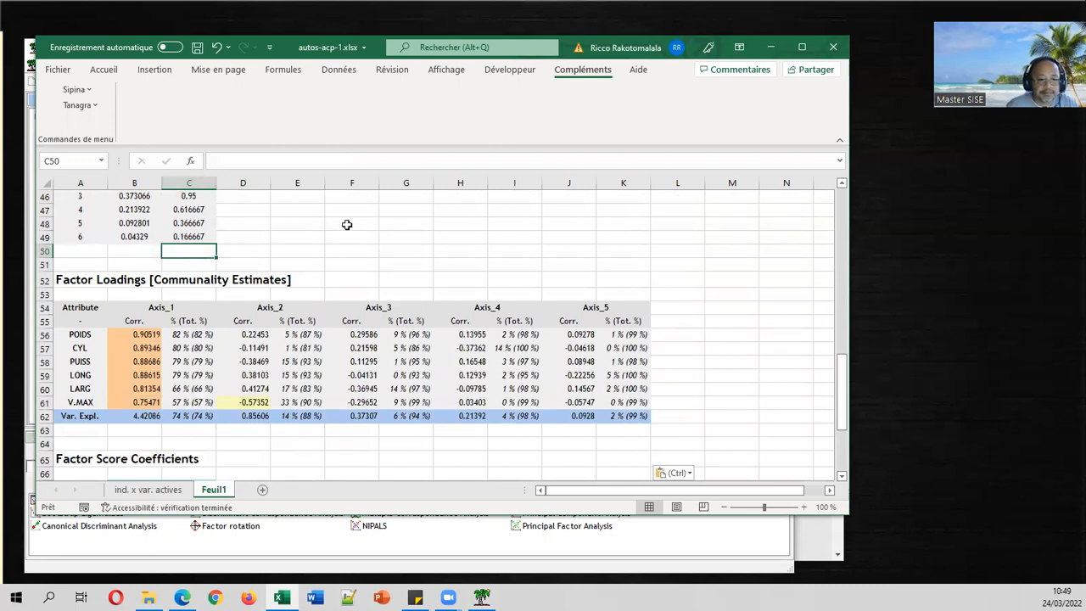
Move the Axis_2–Axis_5 loadings block right to start at column L, then select the Axis_2 percentages M56:M61.
left_click_drag(347, 307, 629, 410)
left_click_drag(246, 307, 599, 411)
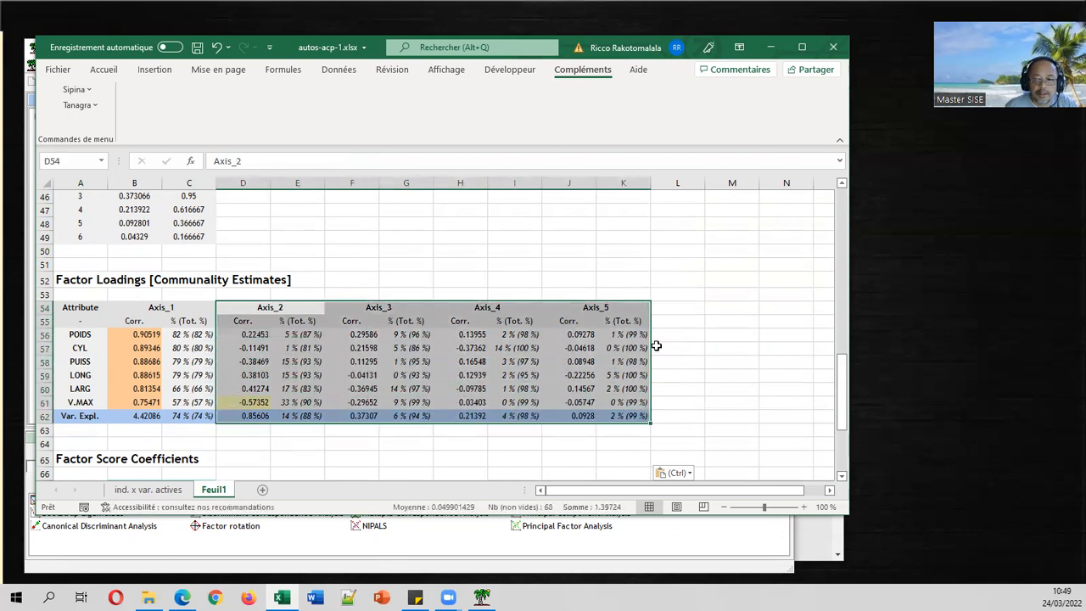
left_click_drag(651, 346, 849, 355)
left_click_drag(633, 490, 446, 475)
left_click(246, 308)
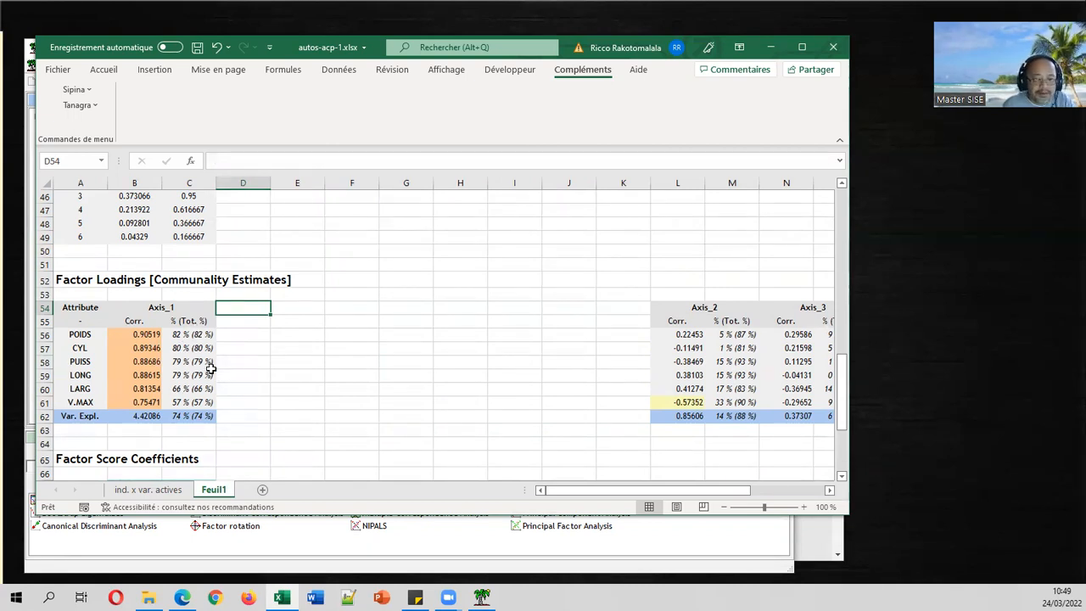
left_click(742, 339)
left_click_drag(742, 339, 752, 400)
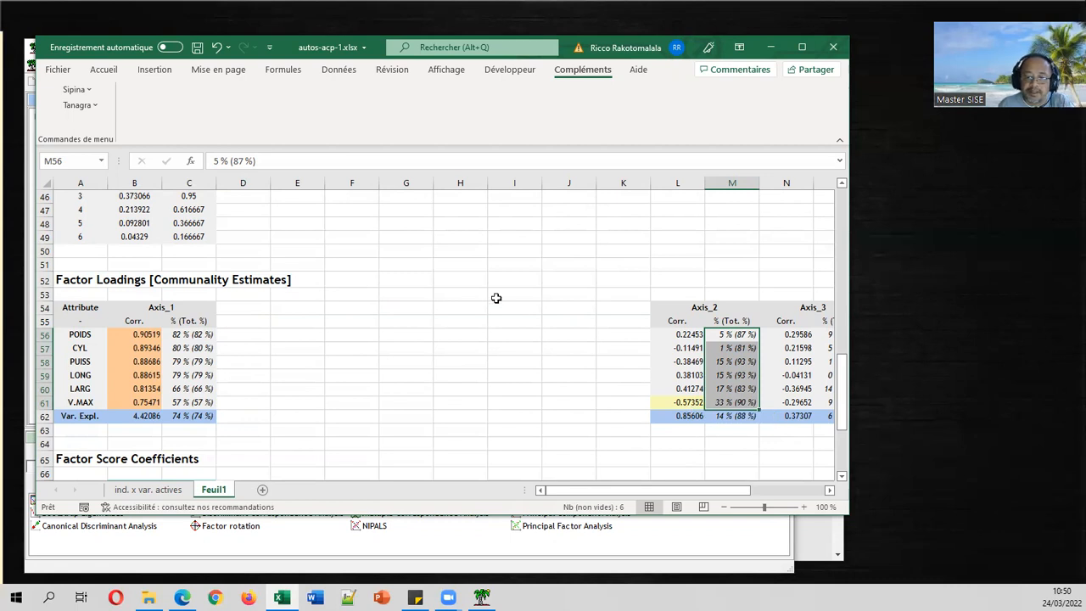
left_click(371, 286)
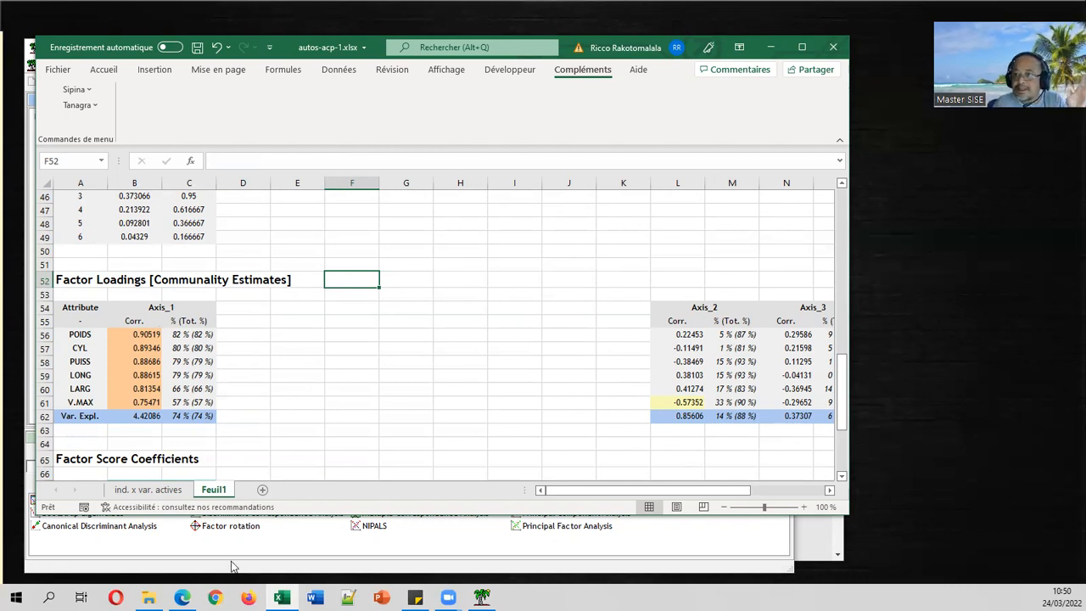
left_click(183, 598)
scroll(564, 380, "down", 9)
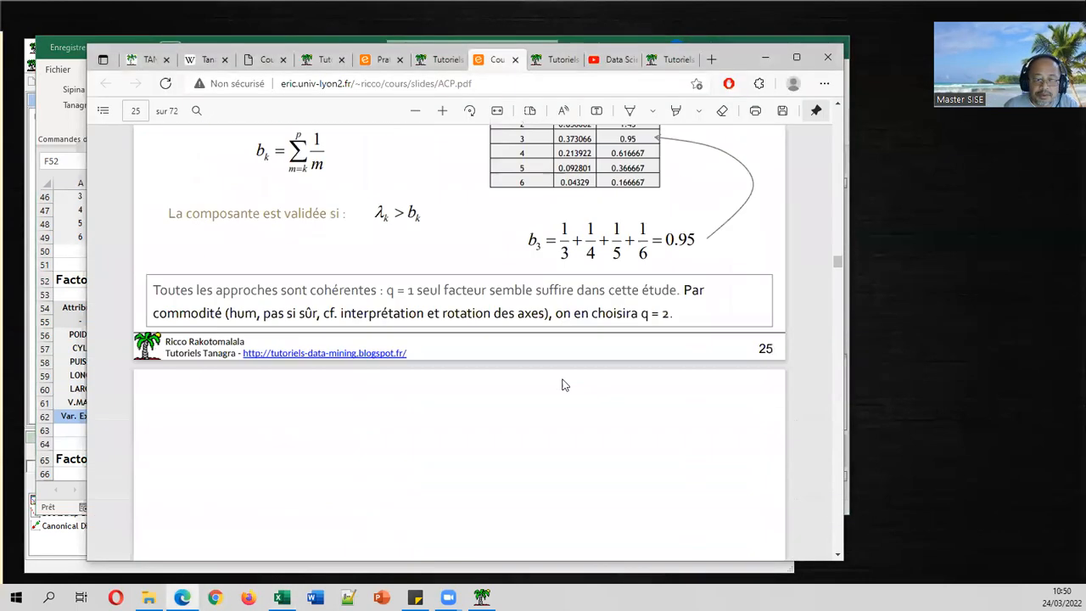
scroll(576, 381, "down", 3)
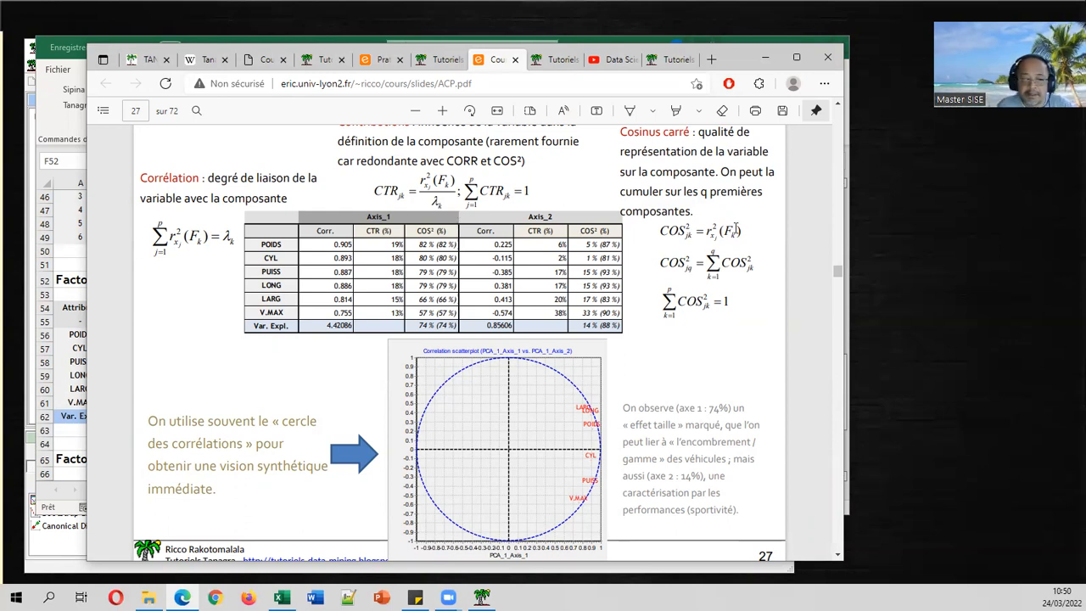
left_click(81, 282)
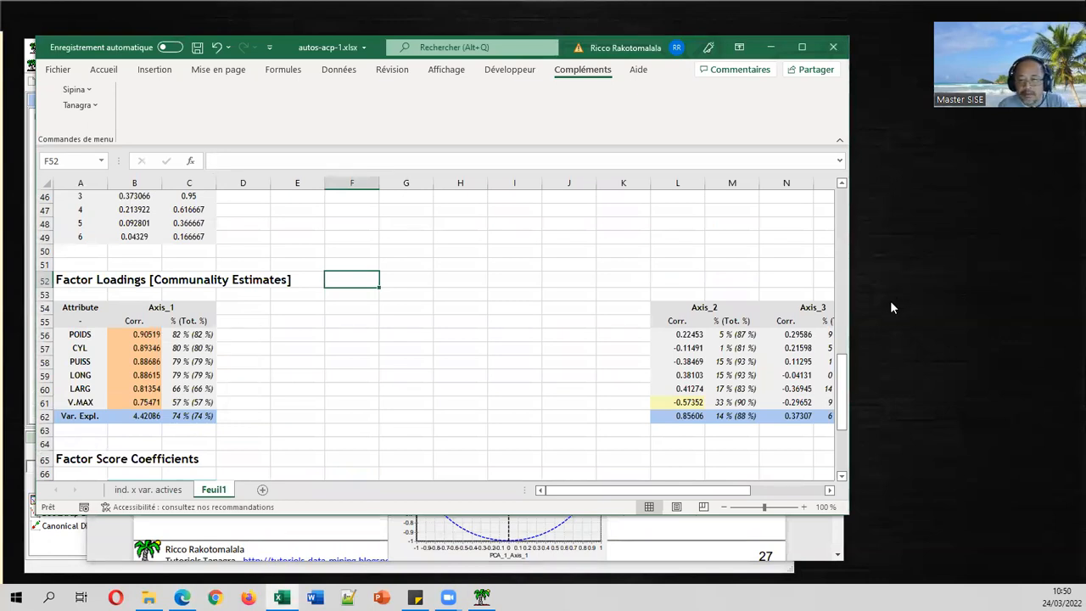
Add a CTR column in D with the squared Axis_1 correlations (=B56^2) for D56:D61.
left_click_drag(726, 334, 731, 409)
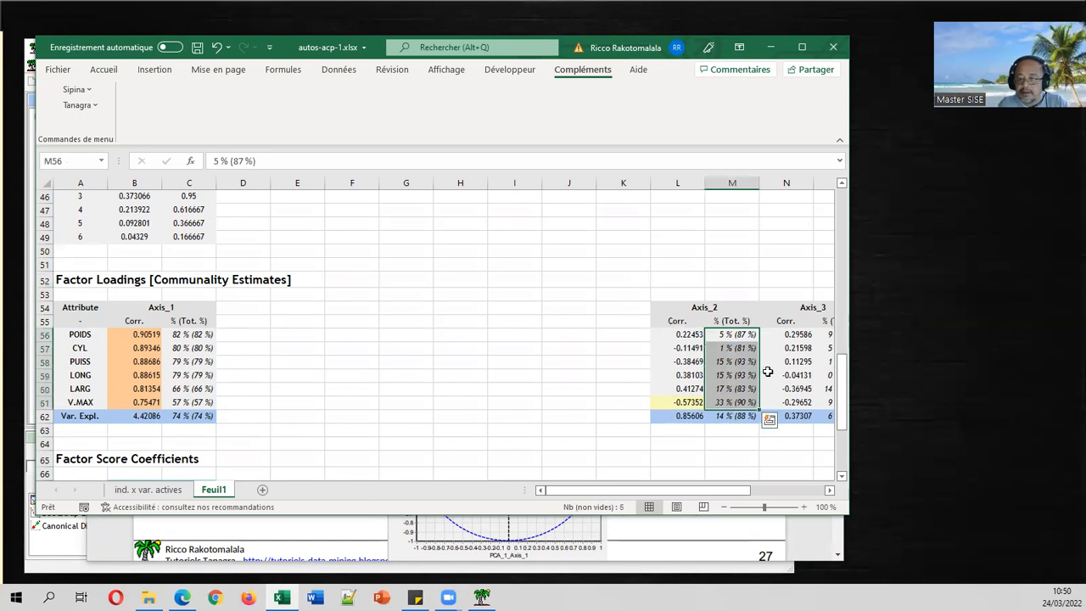
left_click(361, 325)
left_click(261, 323)
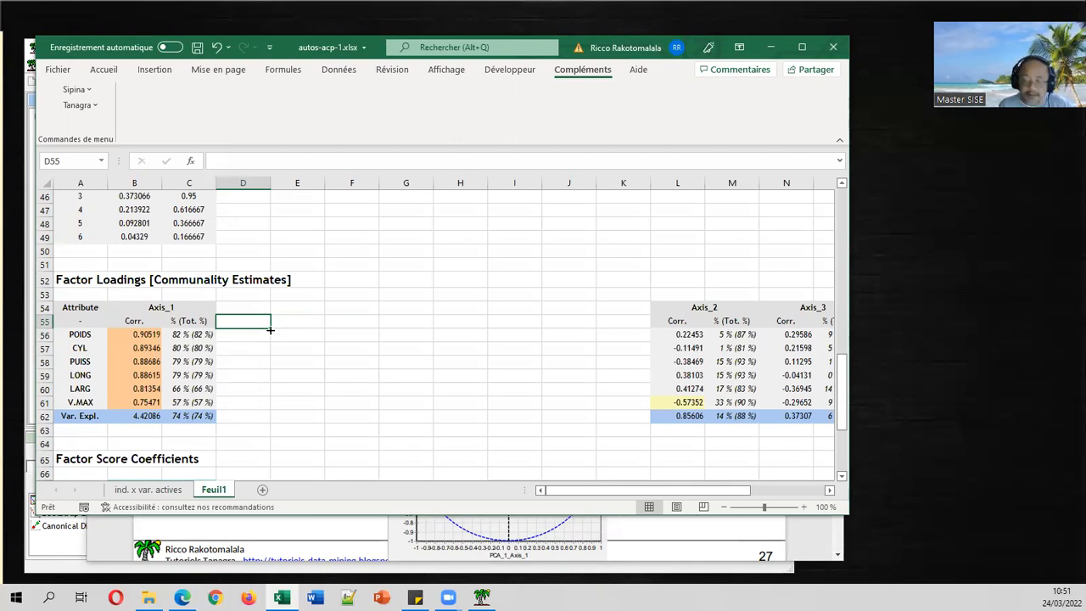
type("CTR")
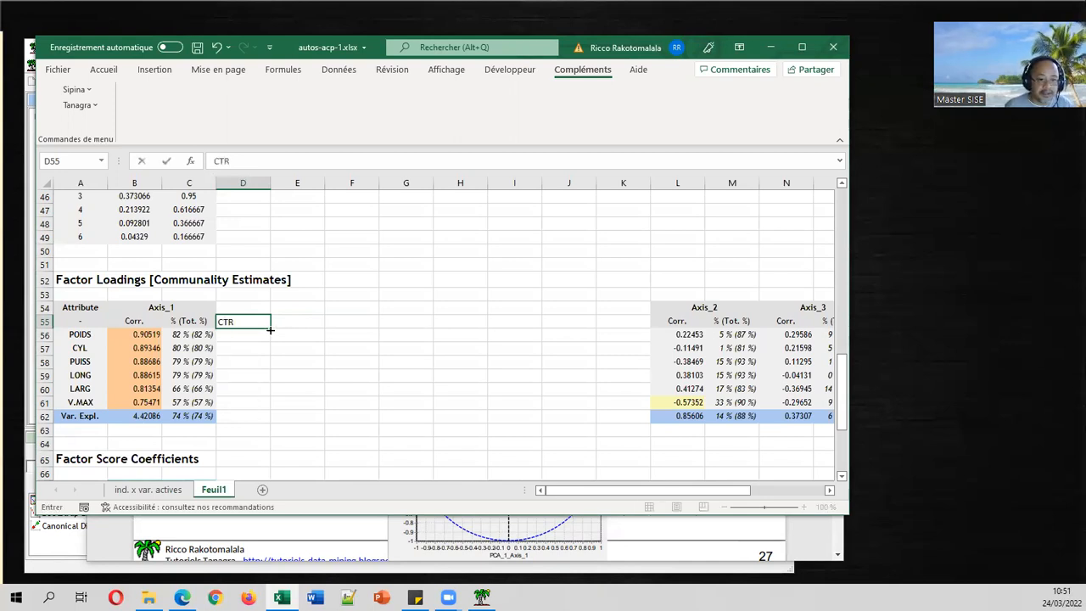
key("Return")
type("=")
key("Left")
key("Left")
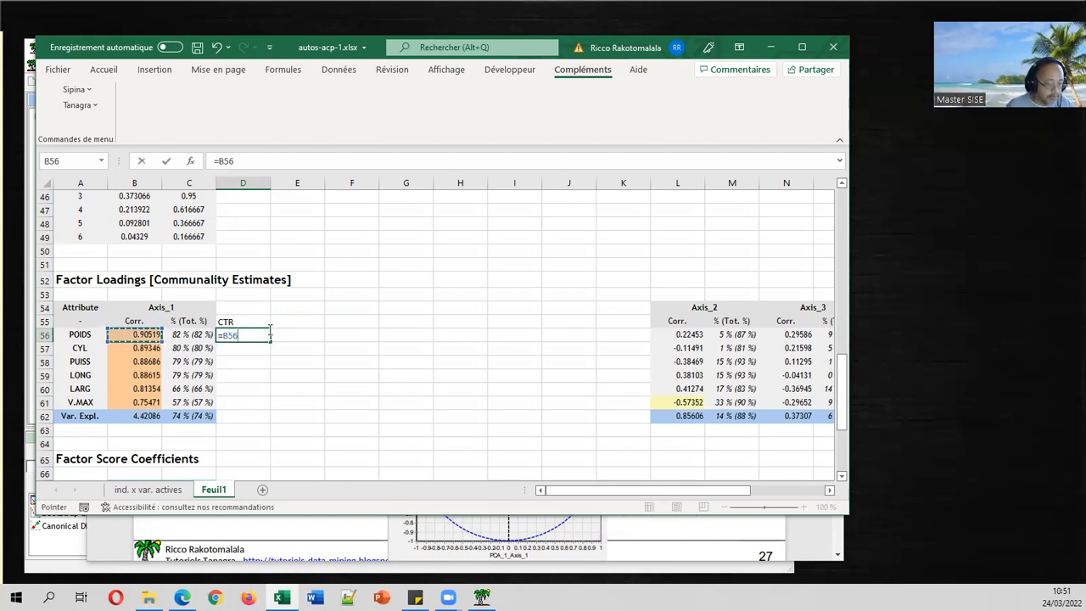
type("^2")
key("Return")
left_click(268, 332)
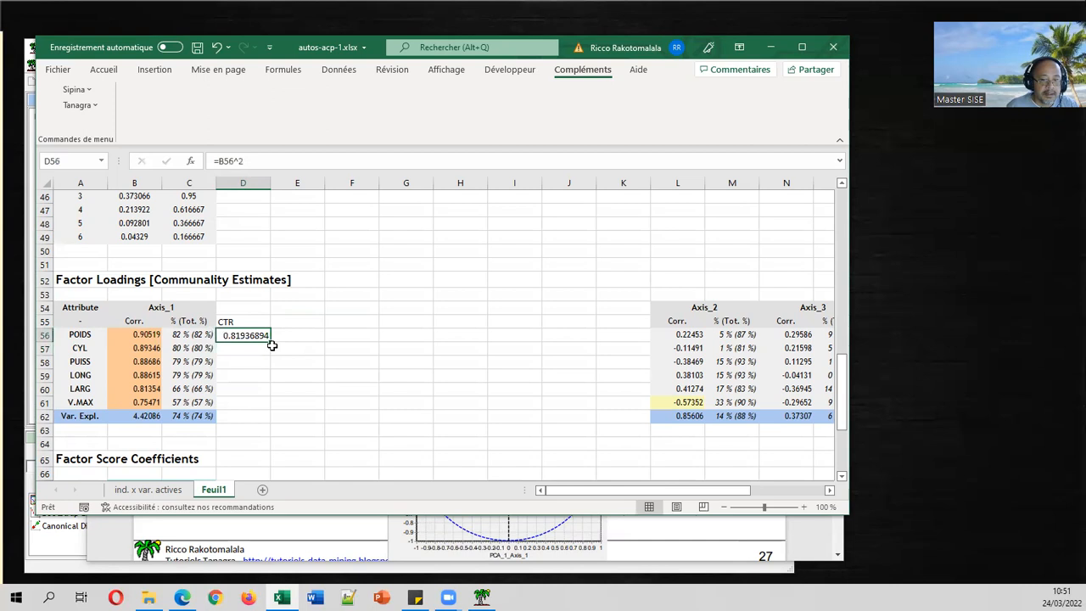
left_click_drag(270, 341, 266, 407)
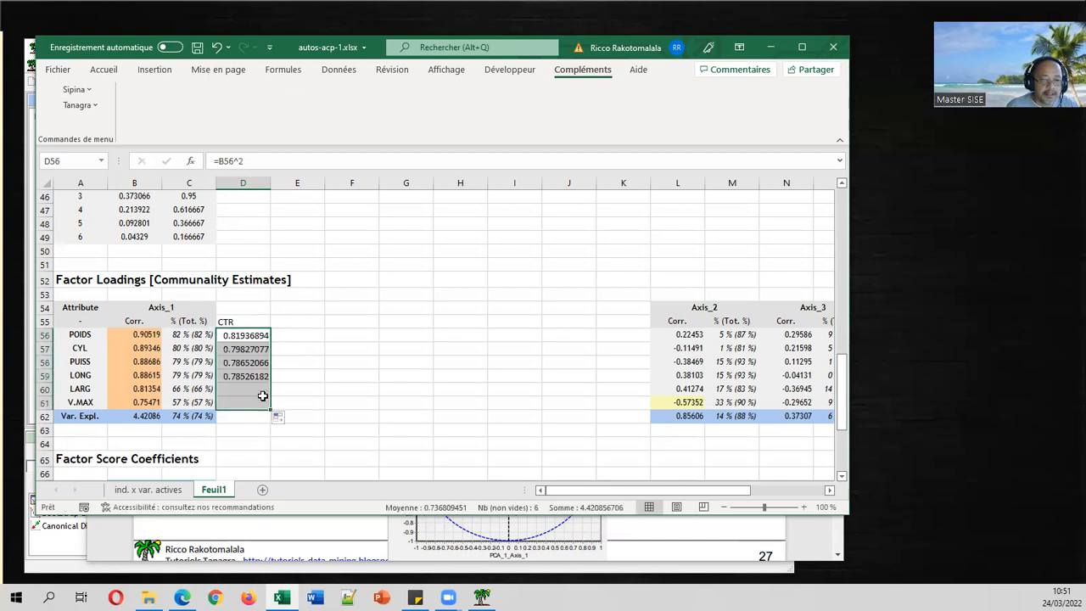
Add a CTR(%) column in E with =D56/$B$62 filled down to E61.
left_click(291, 317)
type("CTR(%")
key("Return")
type("=")
key("Left")
type("/")
left_click(149, 416)
key("F4")
key("Return")
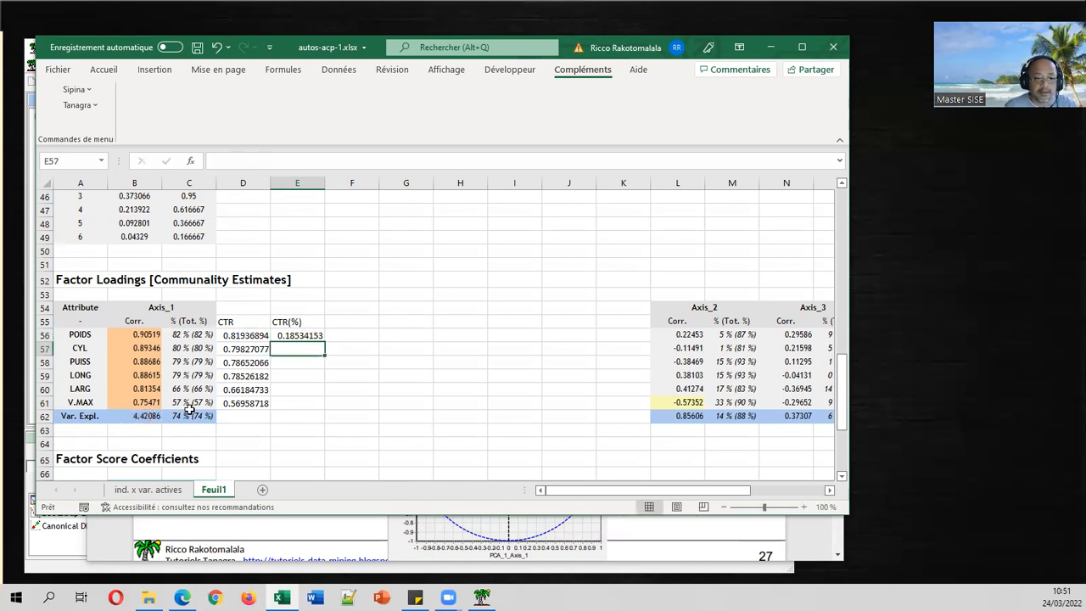
left_click(320, 338)
left_click_drag(323, 339, 322, 406)
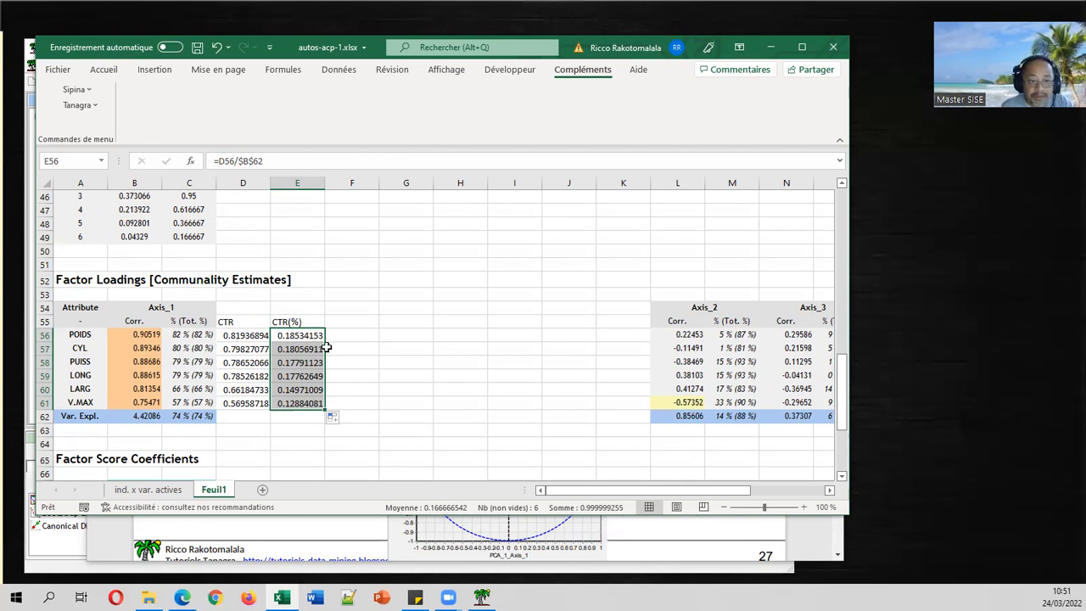
left_click(395, 363)
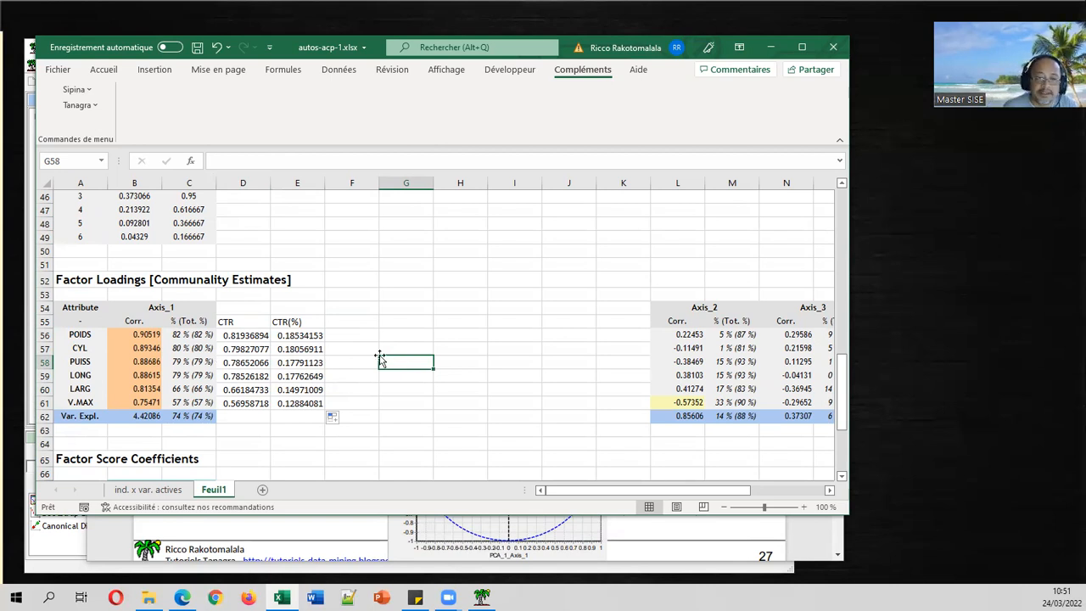
Check the CTR(%) formula in E56 and bring ACP slide 27 back for comparison.
left_click(265, 337)
left_click(288, 336)
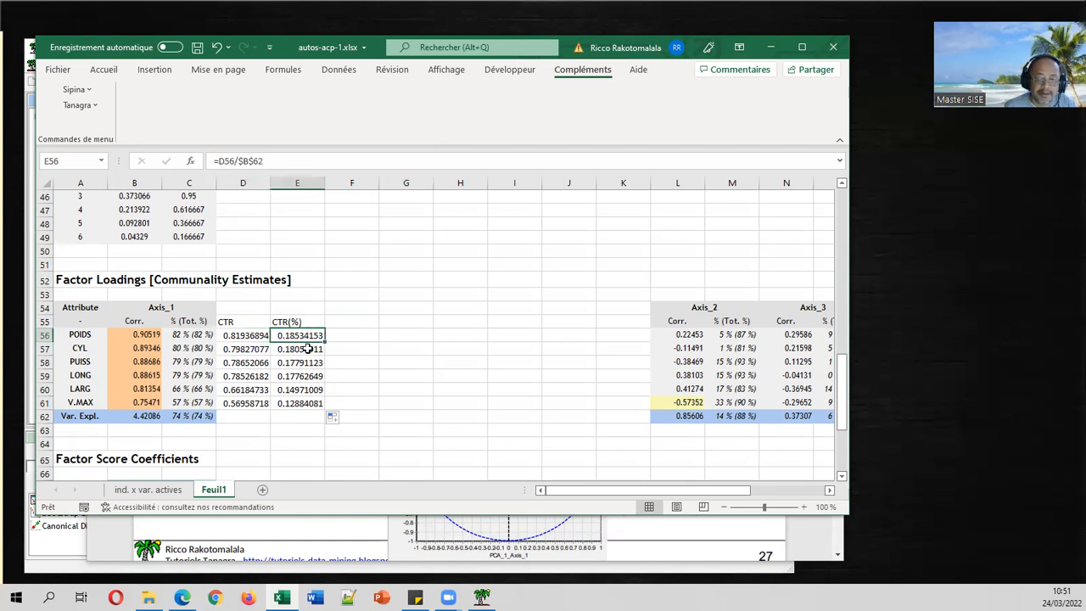
left_click(181, 597)
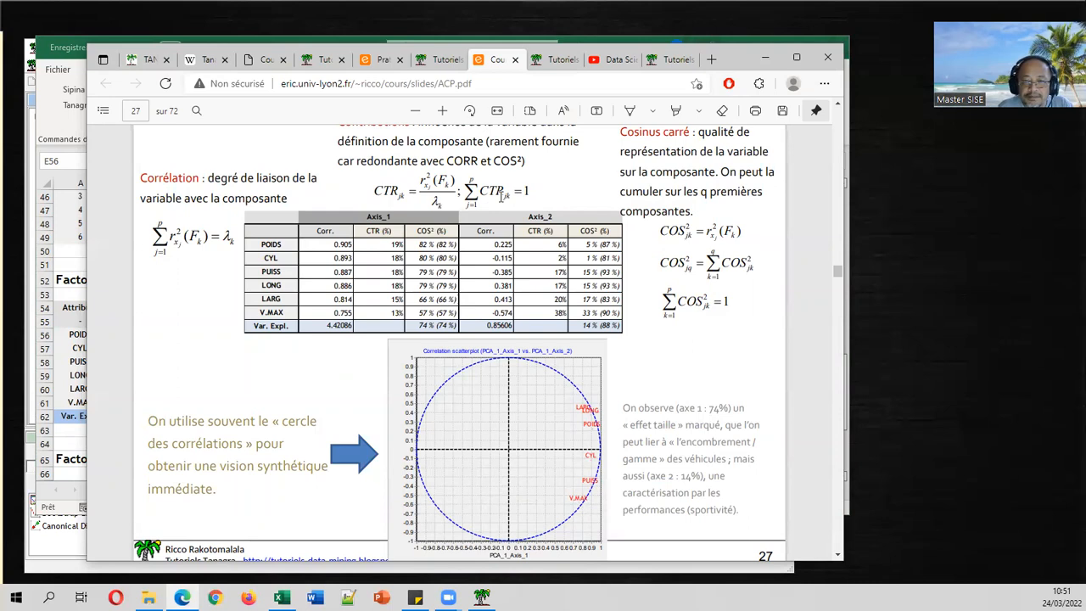
Compare the slide's CTR values with the workbook, ending on the CTR formula in D58.
left_click(73, 382)
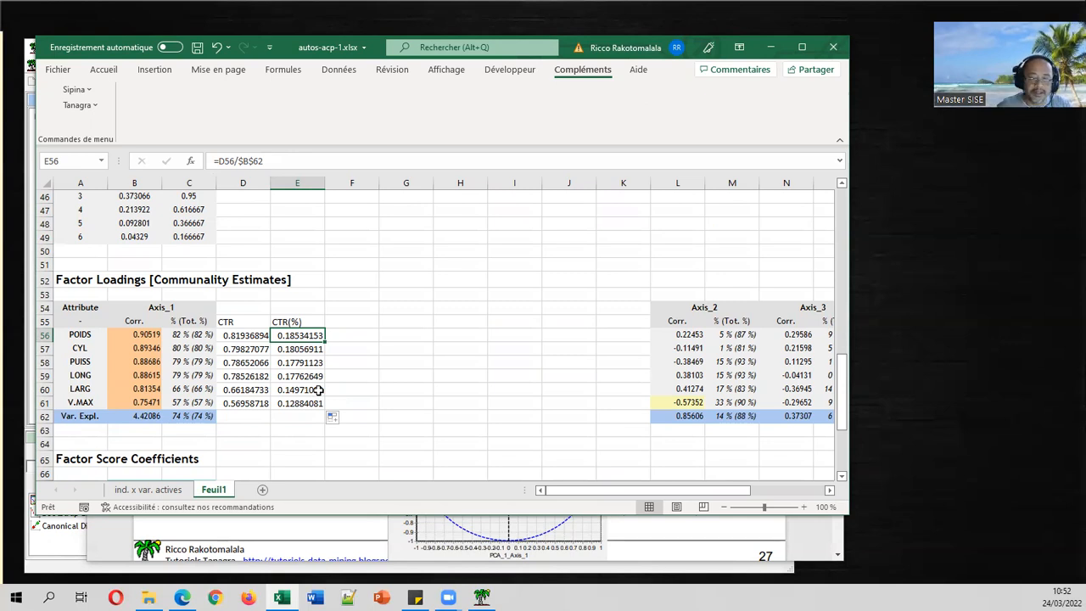
left_click(181, 597)
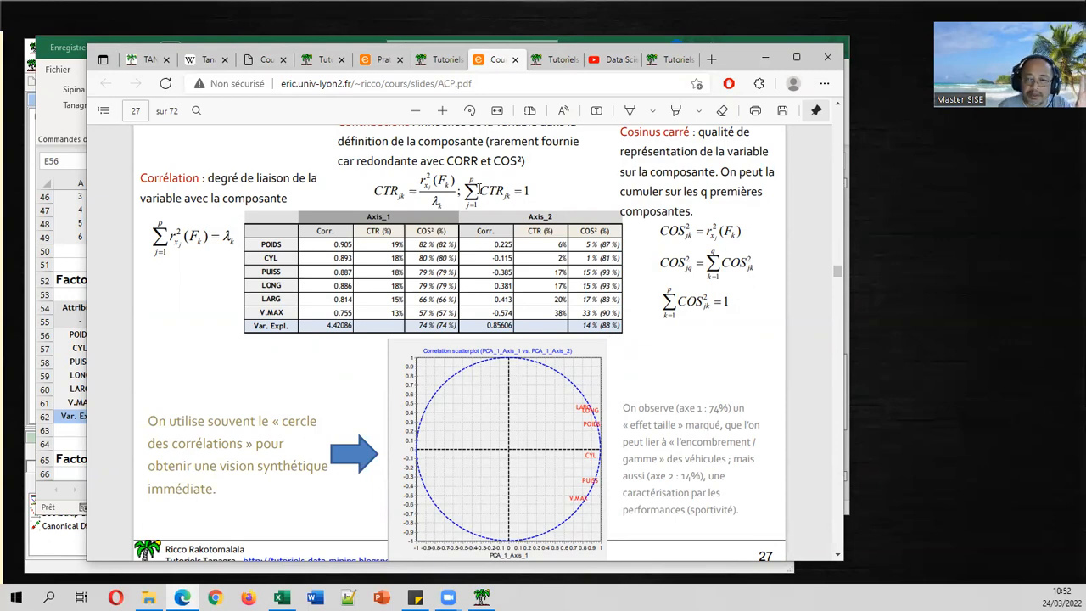
left_click(52, 369)
left_click(250, 362)
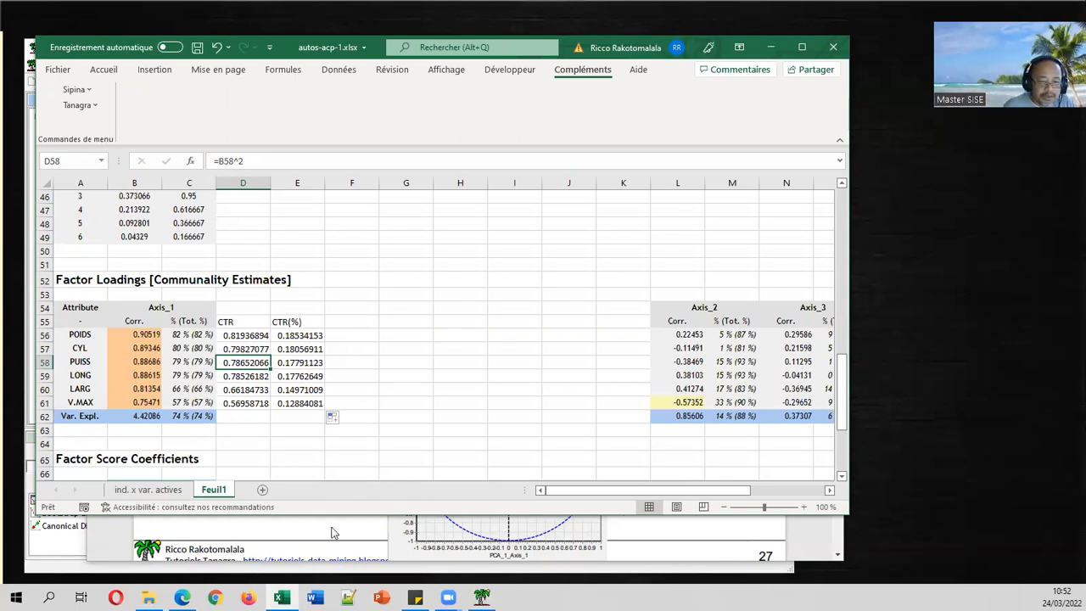
Scroll down past the loadings to the Factor Score Coefficients table.
left_click(343, 442)
scroll(365, 419, "down", 2)
scroll(365, 419, "down", 1)
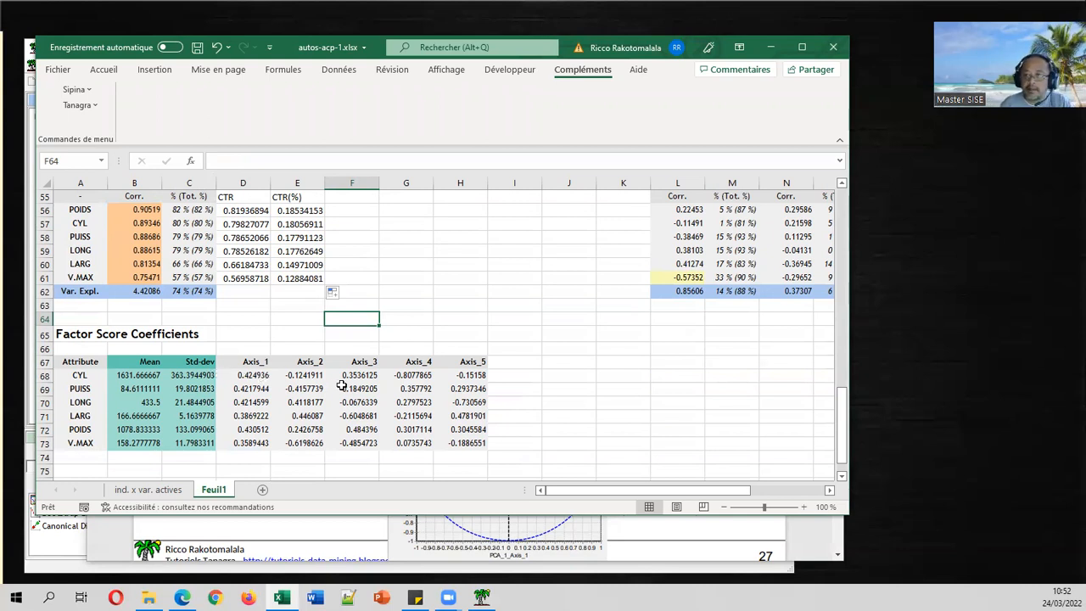
Select the Factor Score Coefficients table A66:H73, then return to Tanagra's PCA report.
left_click_drag(87, 349, 454, 444)
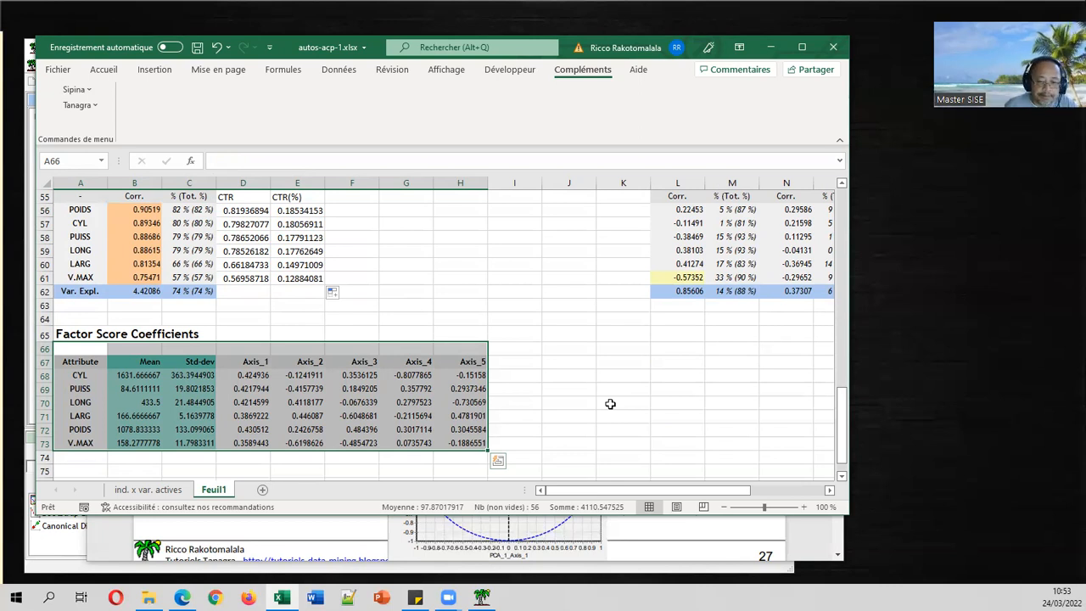
left_click(481, 597)
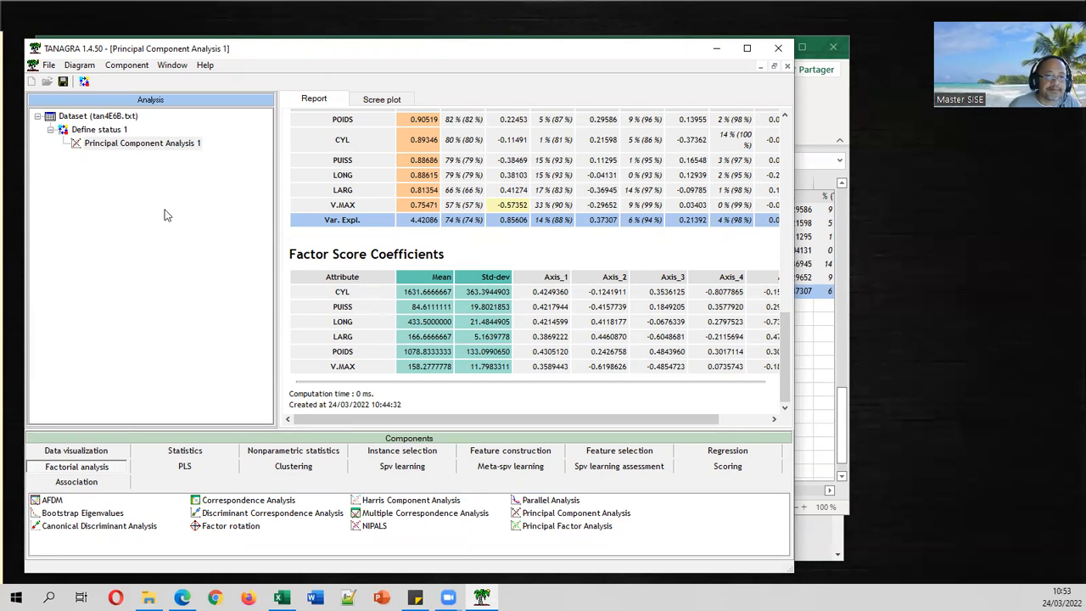
Attach View dataset to the PCA node and display the 18 cars with their PCA scores.
left_click(125, 145)
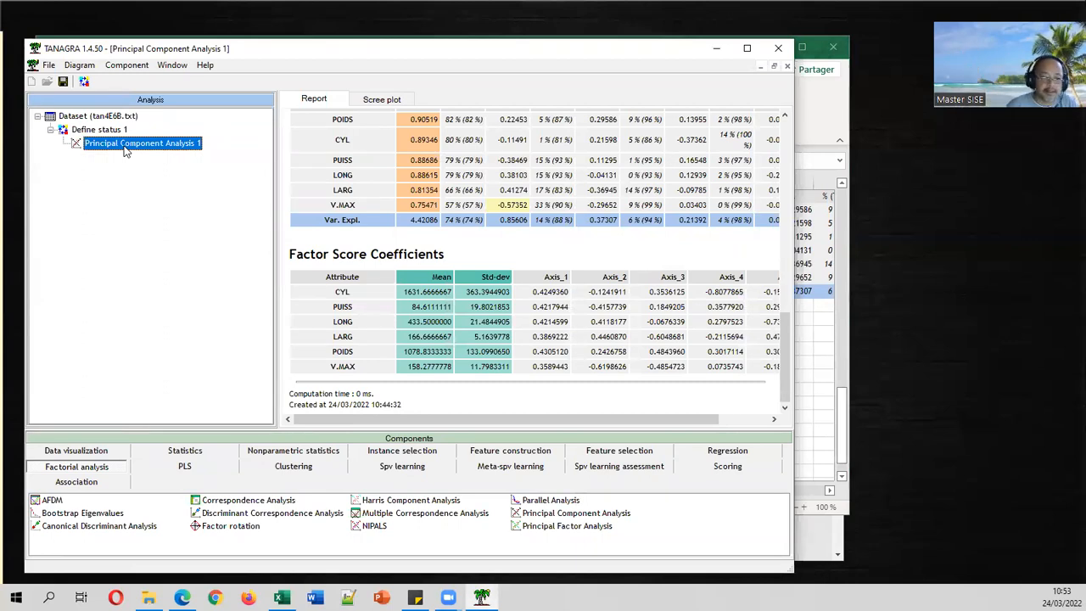
left_click(119, 451)
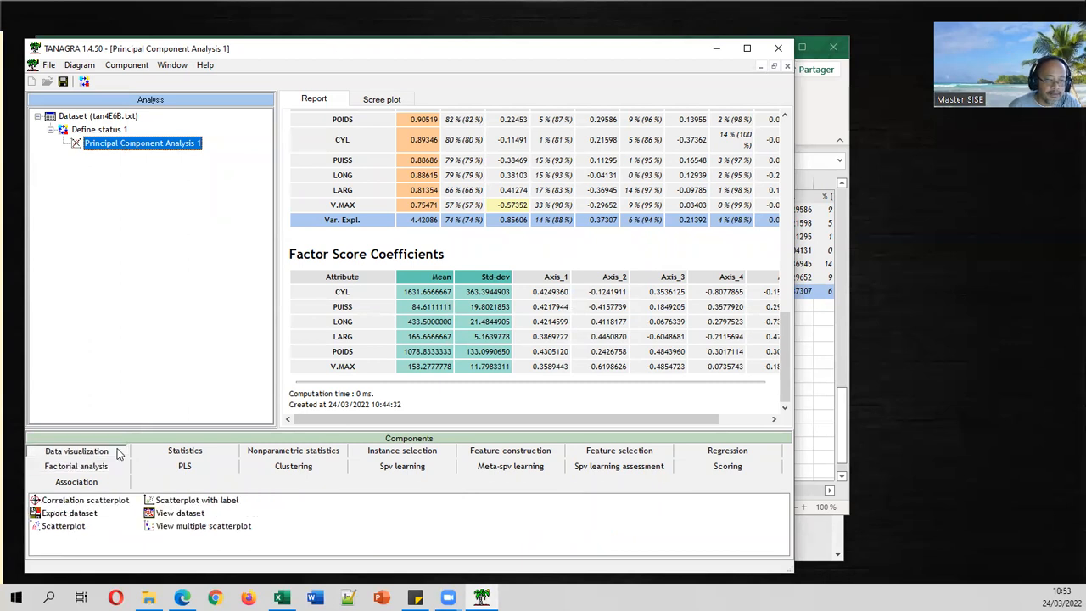
left_click_drag(180, 513, 169, 146)
right_click(135, 158)
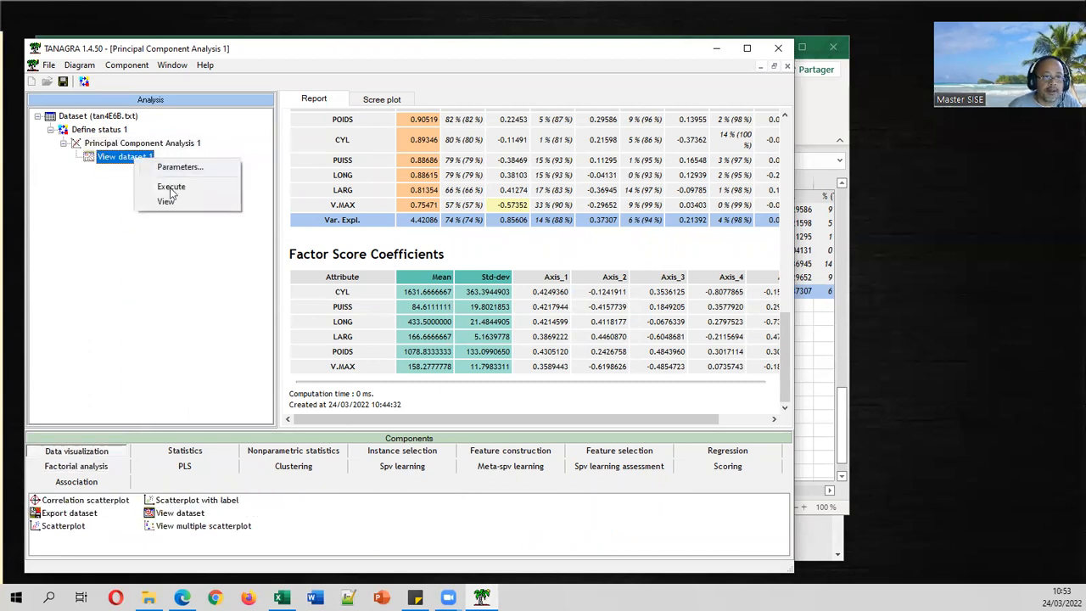
left_click(169, 203)
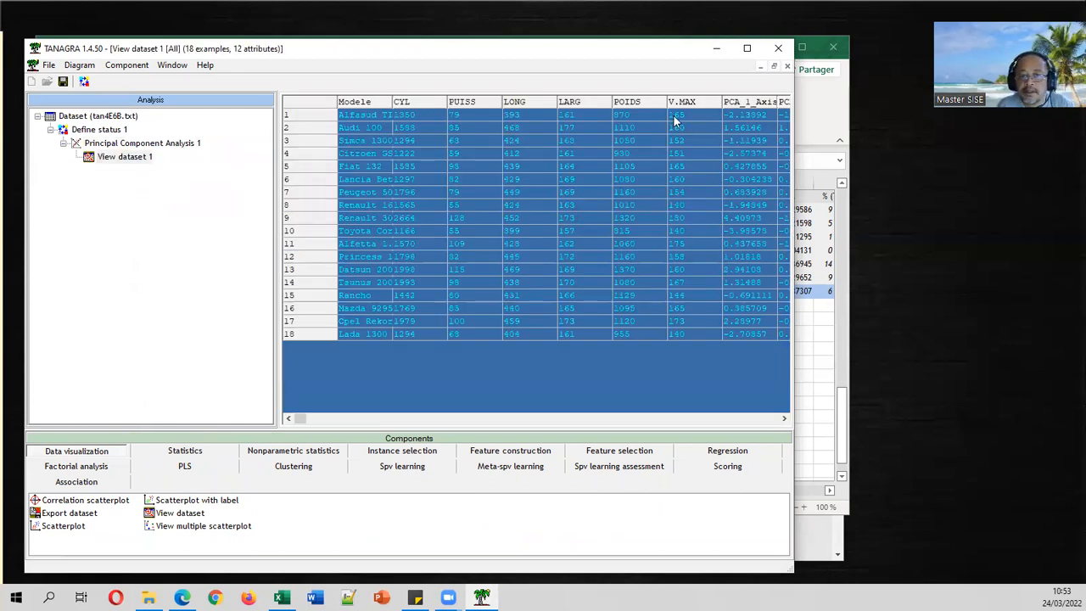
Browse the PCA_1_Axis score columns, then attach Scatterplot with label to the PCA node.
left_click(784, 418)
left_click(784, 419)
left_click(783, 419)
left_click(784, 418)
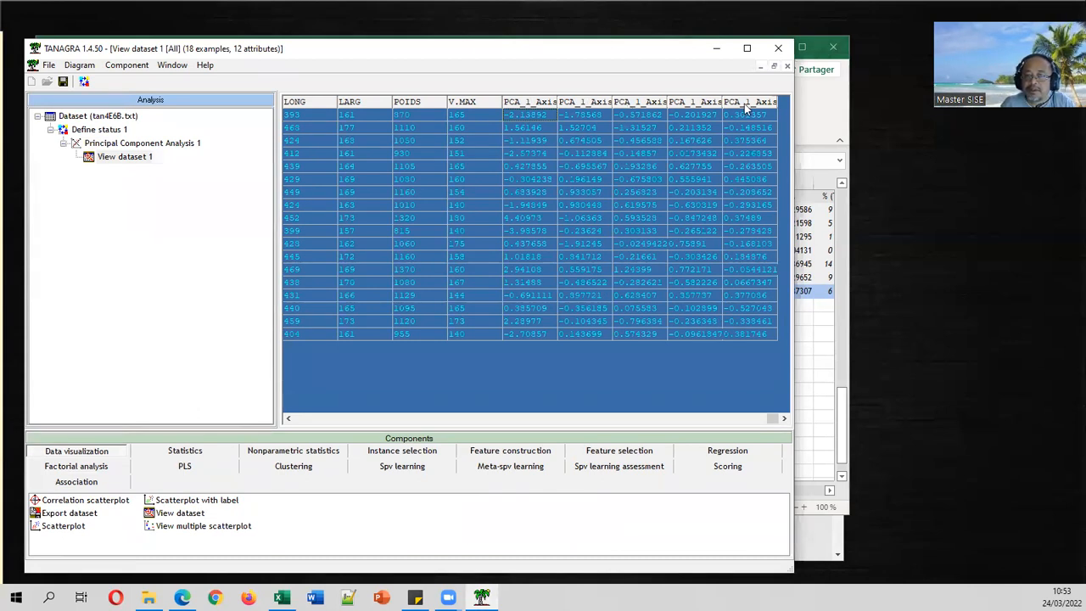
left_click(357, 419)
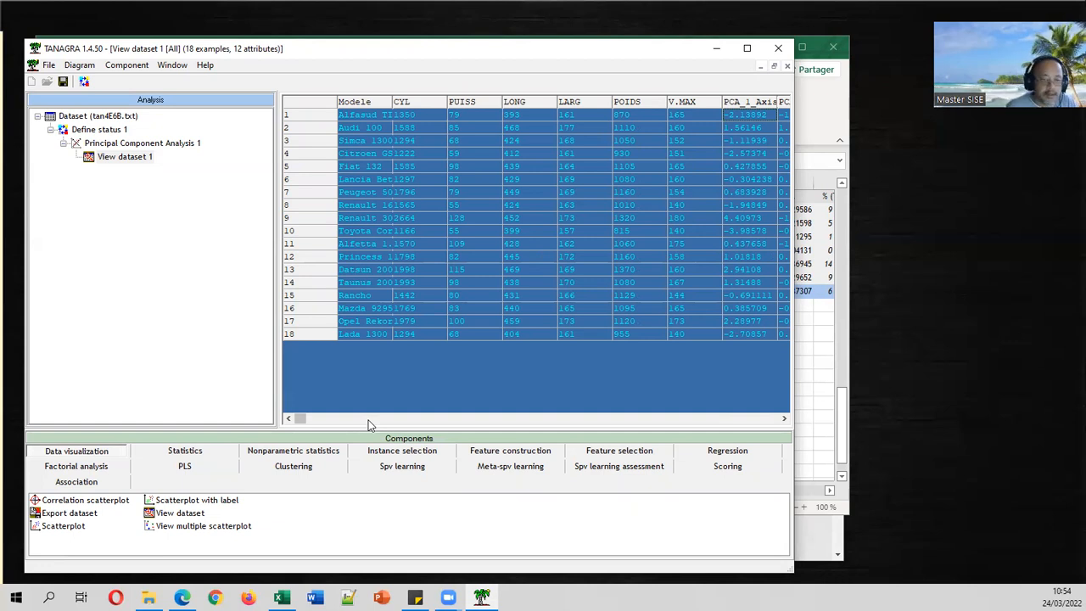
left_click(197, 500)
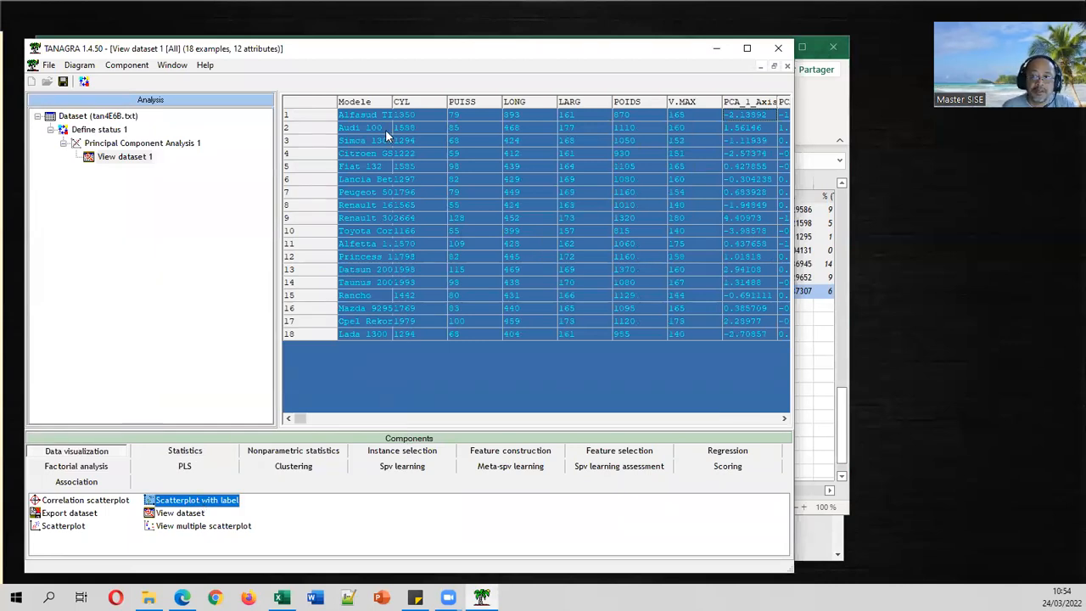
left_click_drag(182, 500, 125, 156)
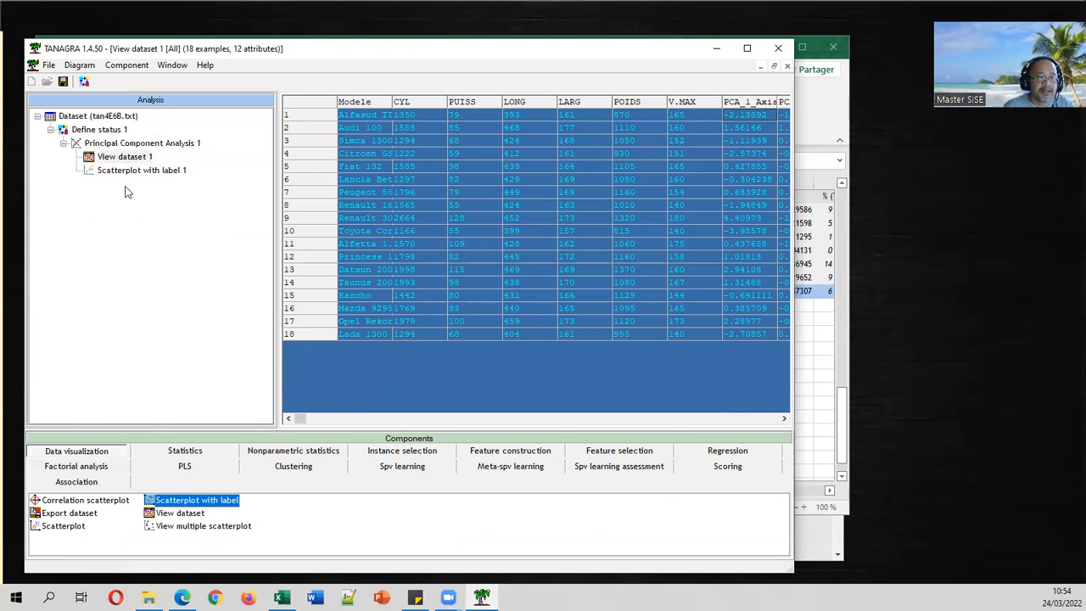
Plot PCA_1_Axis_1 (X) against PCA_1_Axis_2 (Y), labelling points by the Modele attribute.
left_click(141, 172)
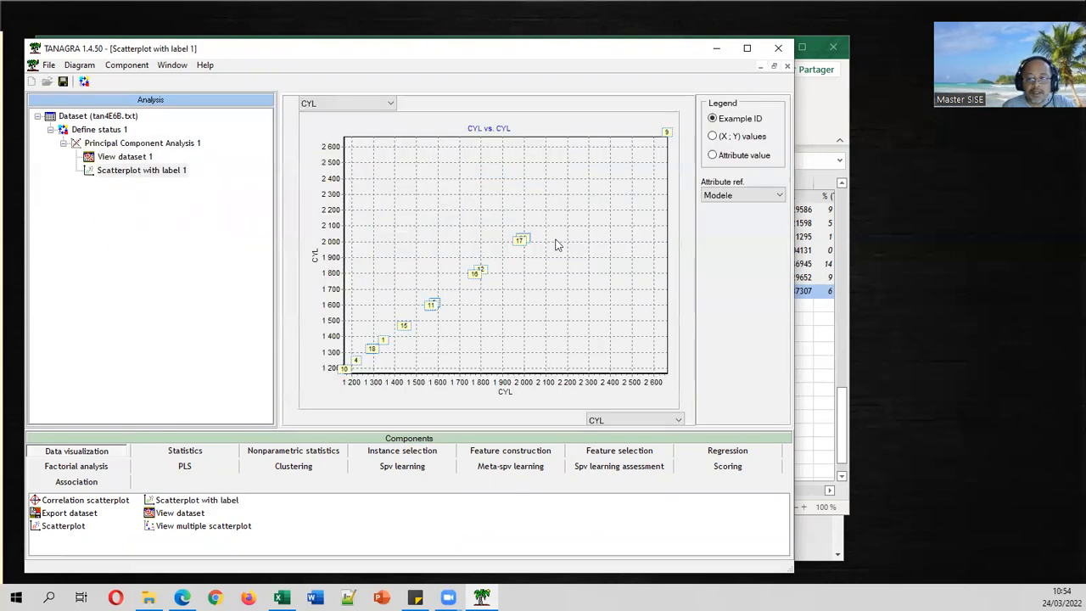
left_click(638, 421)
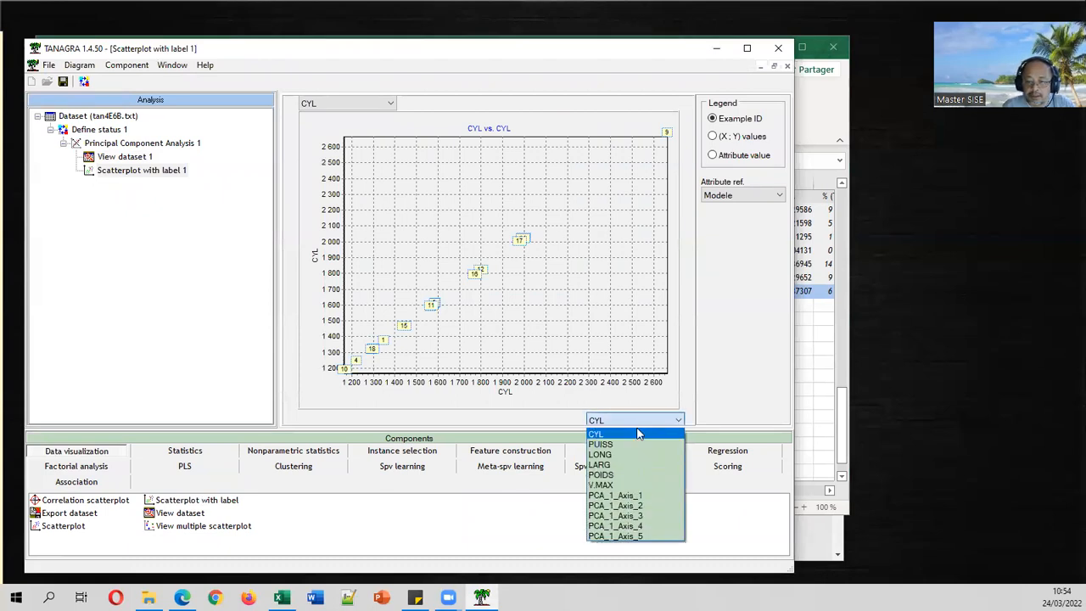
left_click(627, 492)
left_click(348, 103)
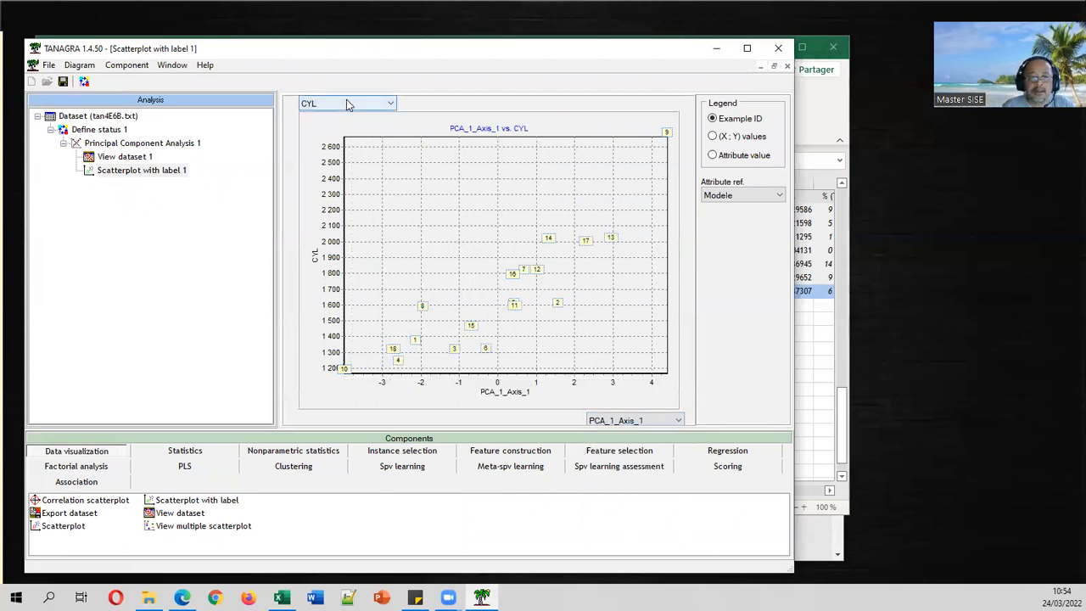
left_click(338, 188)
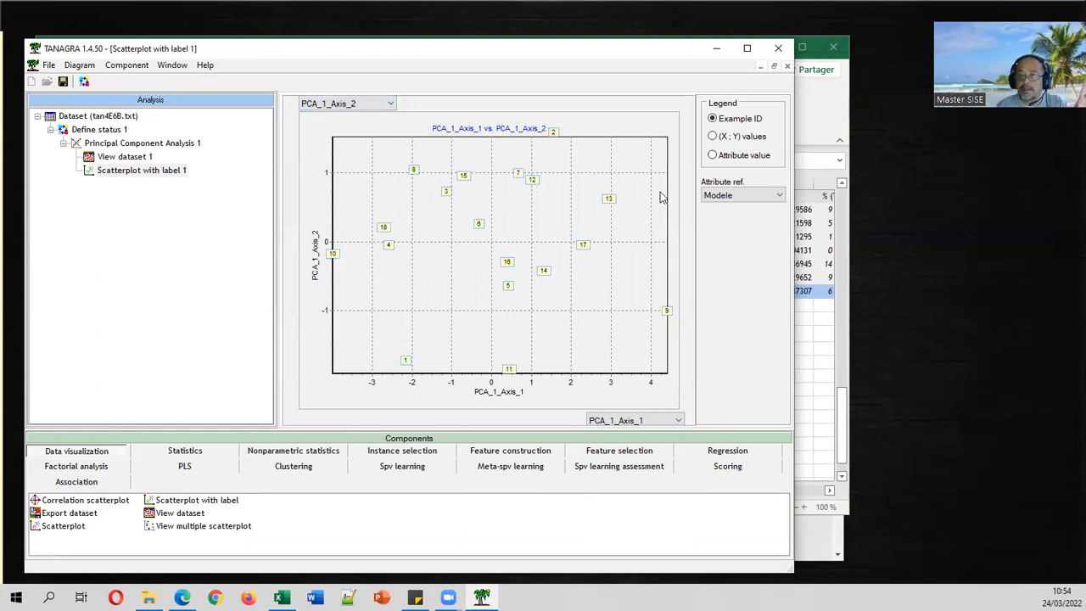
left_click(738, 157)
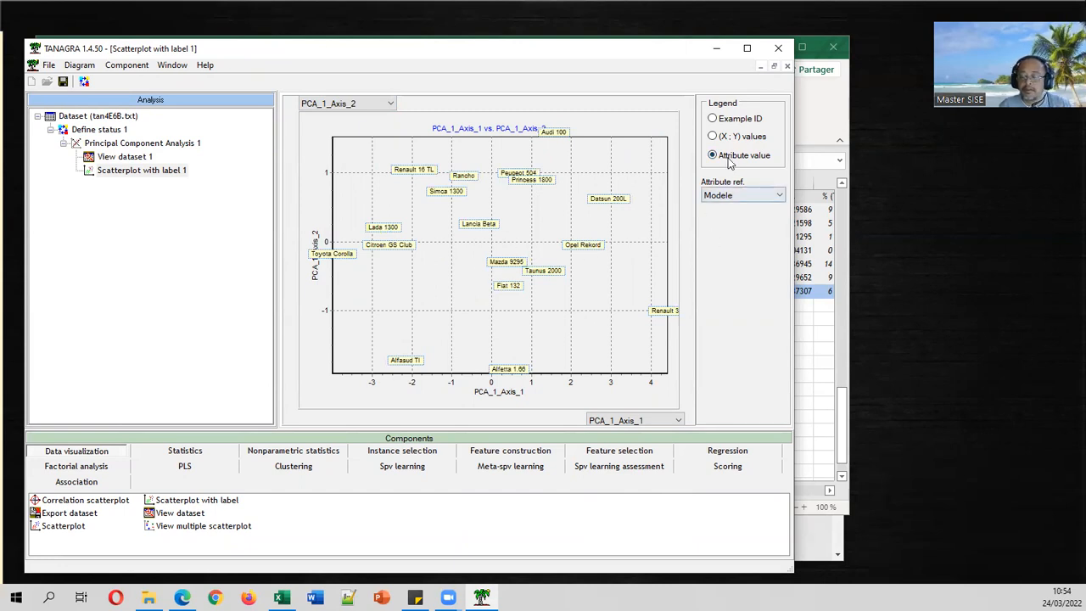
left_click(743, 195)
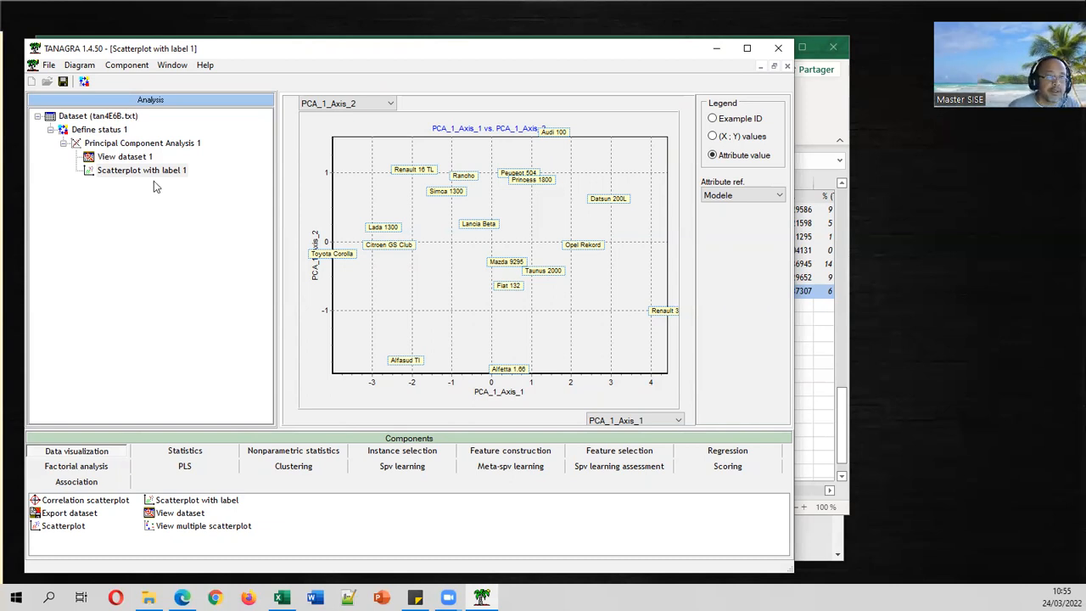
Add a Define status after the PCA with PCA_1_Axis_1 and PCA_1_Axis_2 as targets.
left_click(140, 144)
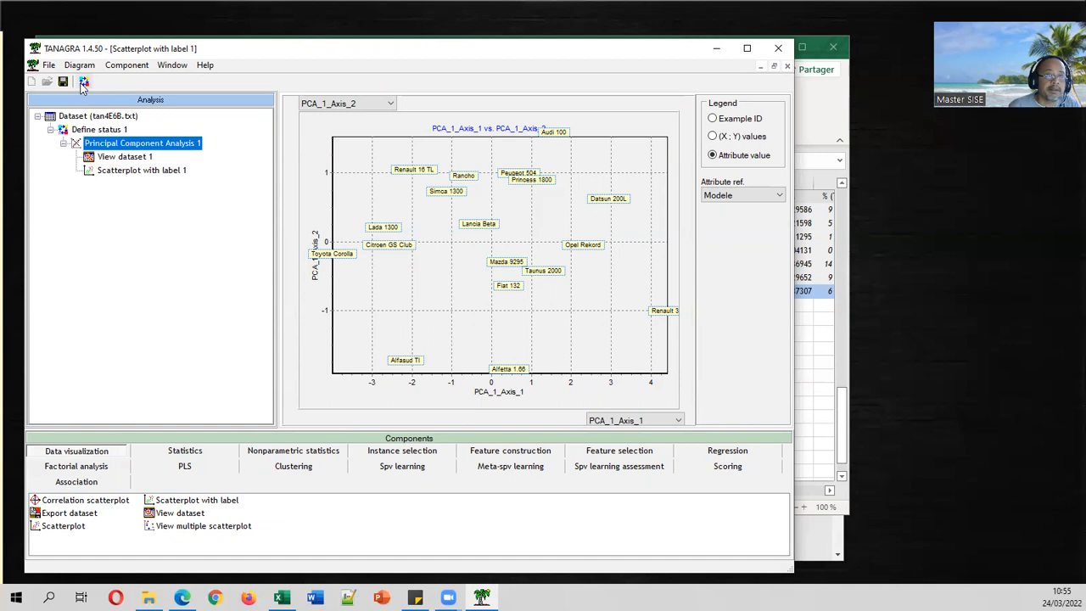
left_click(84, 81)
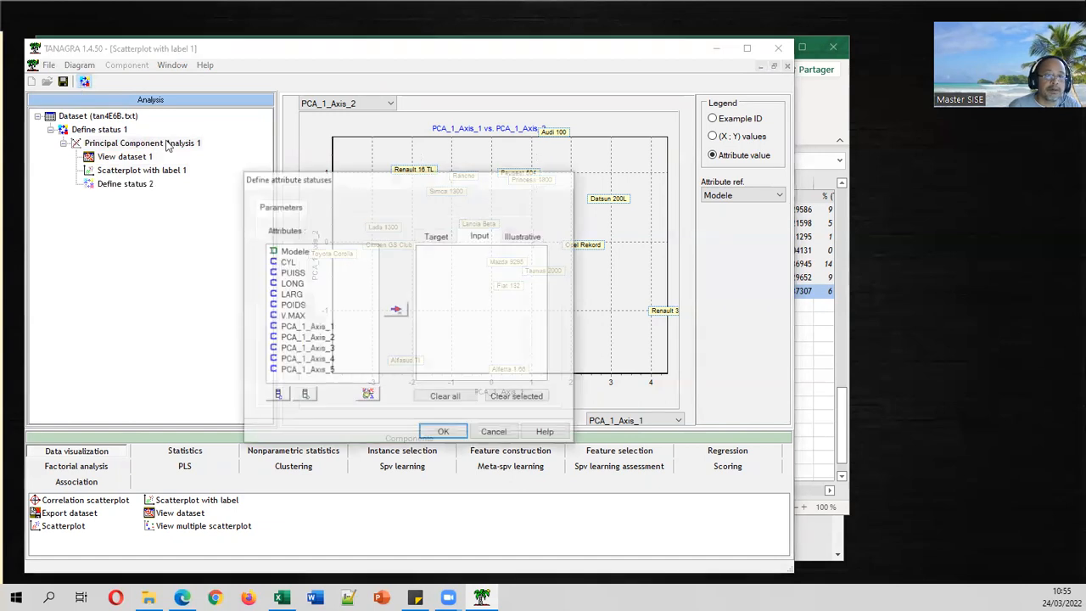
left_click(438, 237)
left_click_drag(324, 327, 324, 339)
left_click(396, 310)
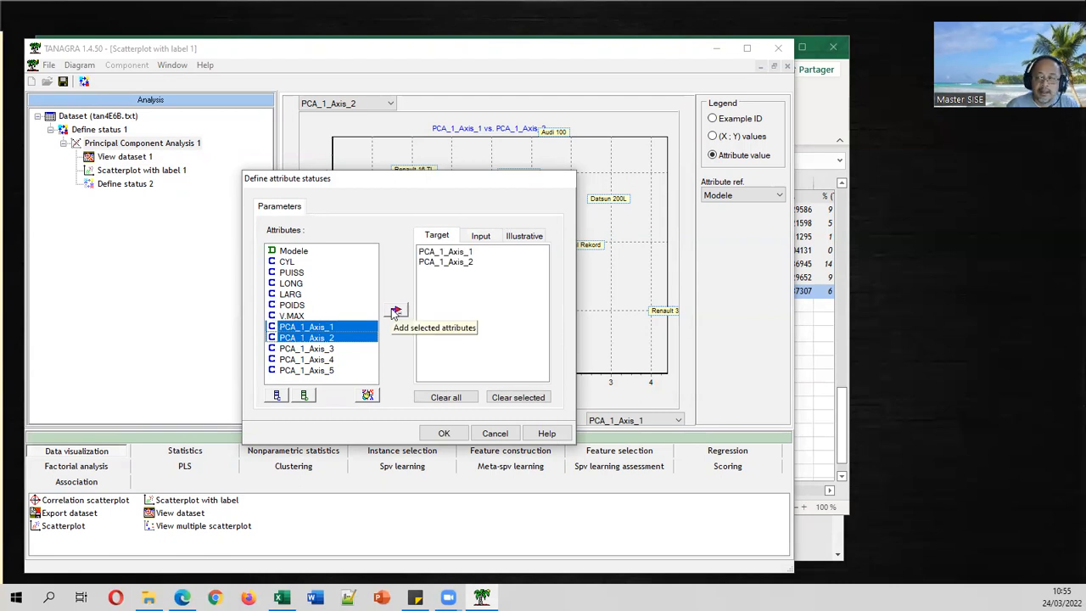
Set CYL through V.MAX as inputs and attach a Correlation scatterplot under Define status 2.
left_click(480, 237)
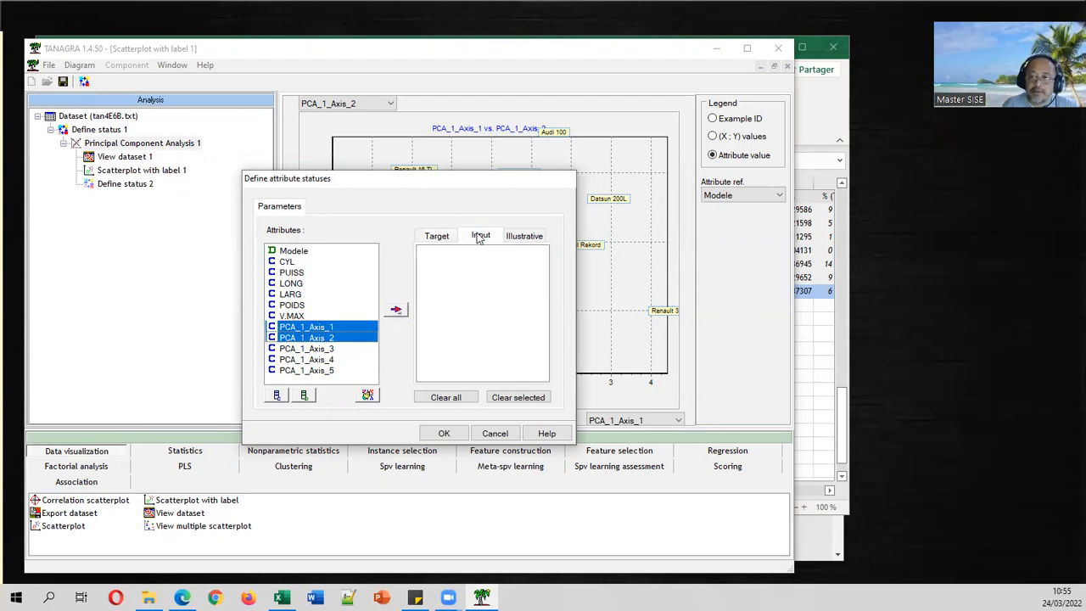
left_click_drag(304, 261, 304, 315)
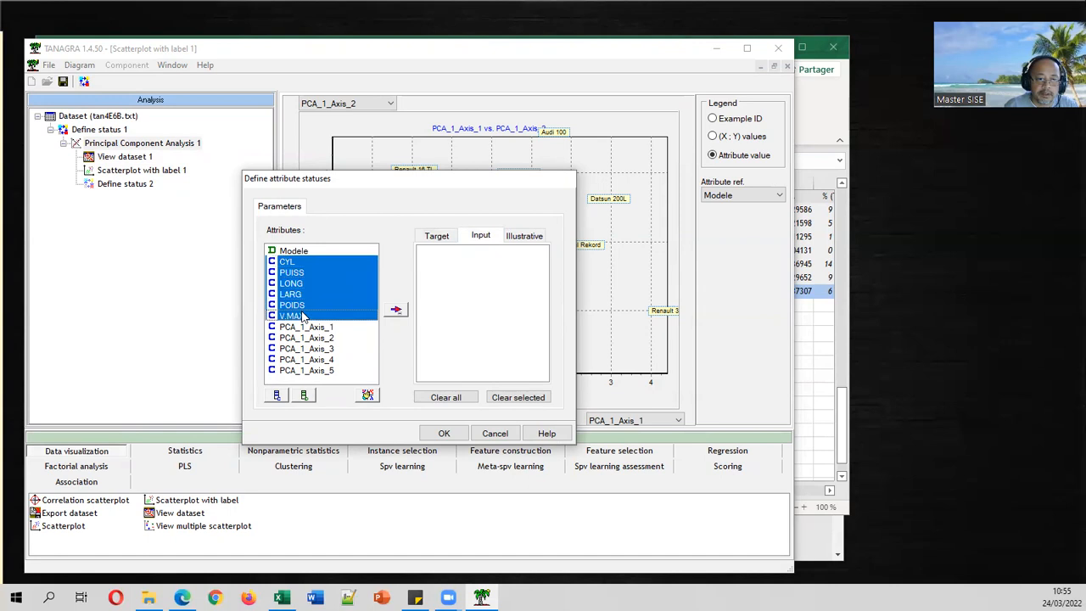
left_click(401, 311)
left_click(440, 240)
left_click(468, 240)
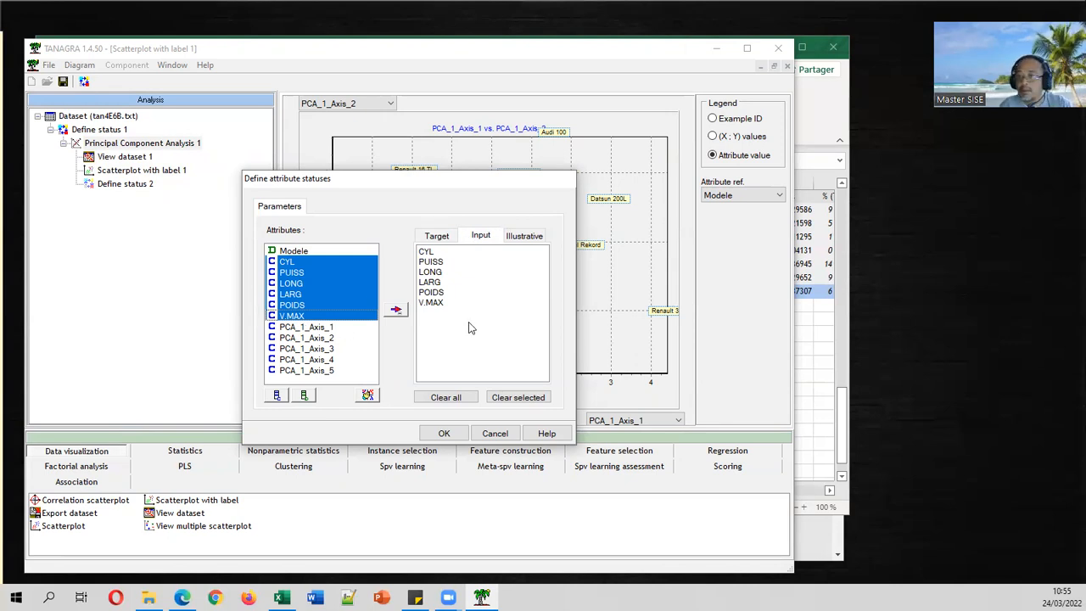
left_click(443, 433)
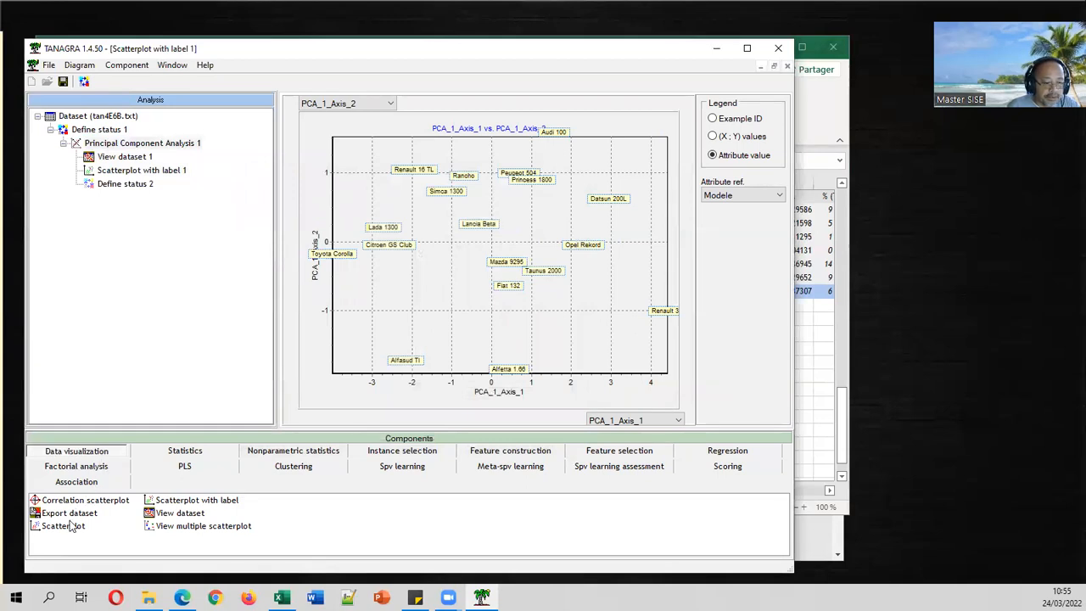
left_click_drag(92, 502, 173, 197)
Open the correlation circle view and narrow Tanagra to glance at the Excel workbook.
double_click(169, 197)
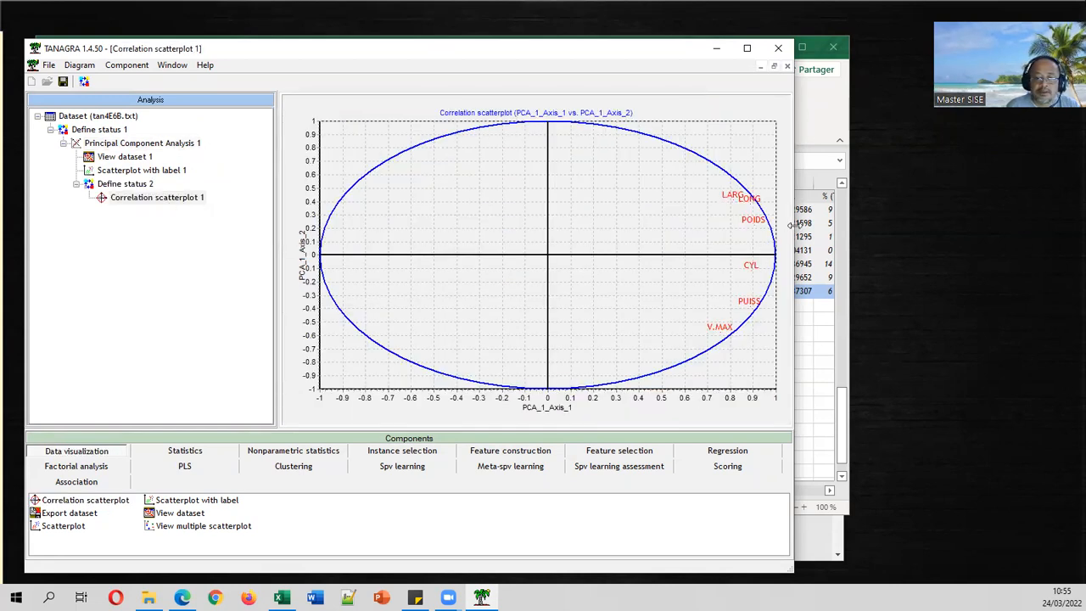
left_click_drag(792, 224, 559, 240)
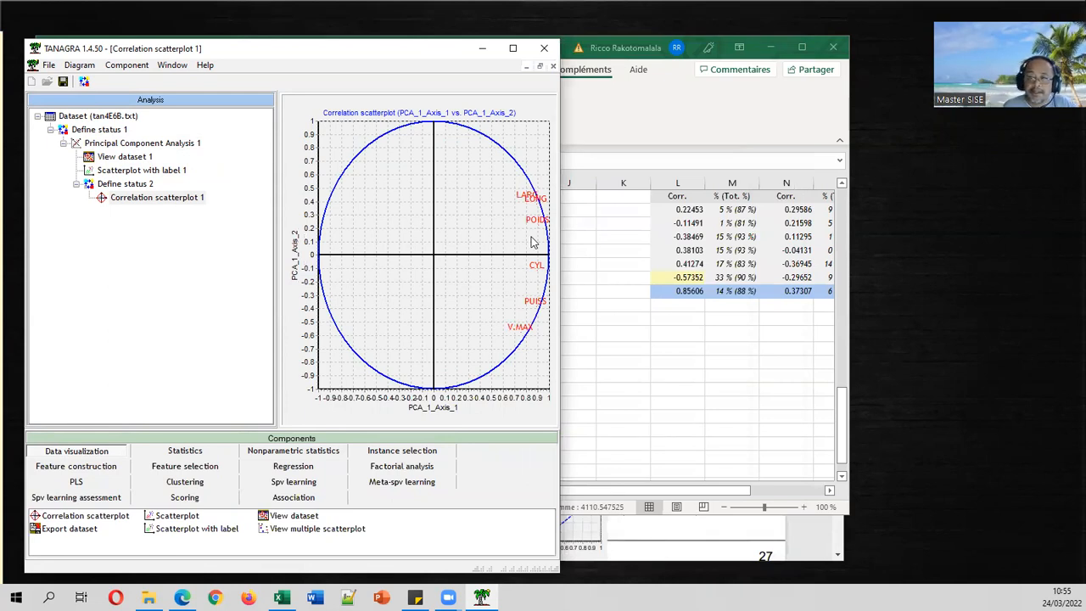
left_click(698, 351)
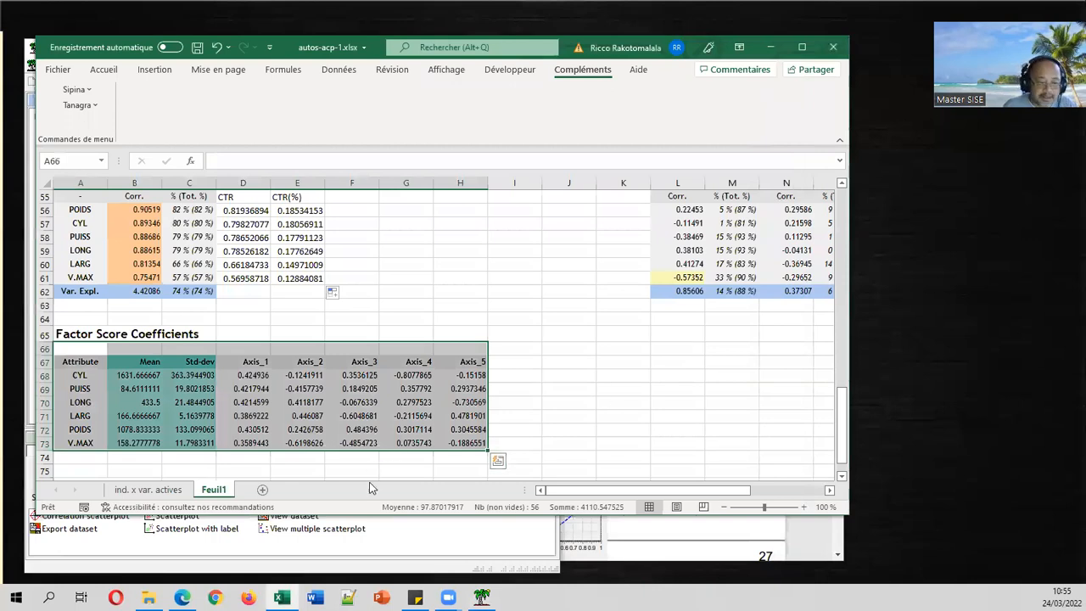
left_click(481, 597)
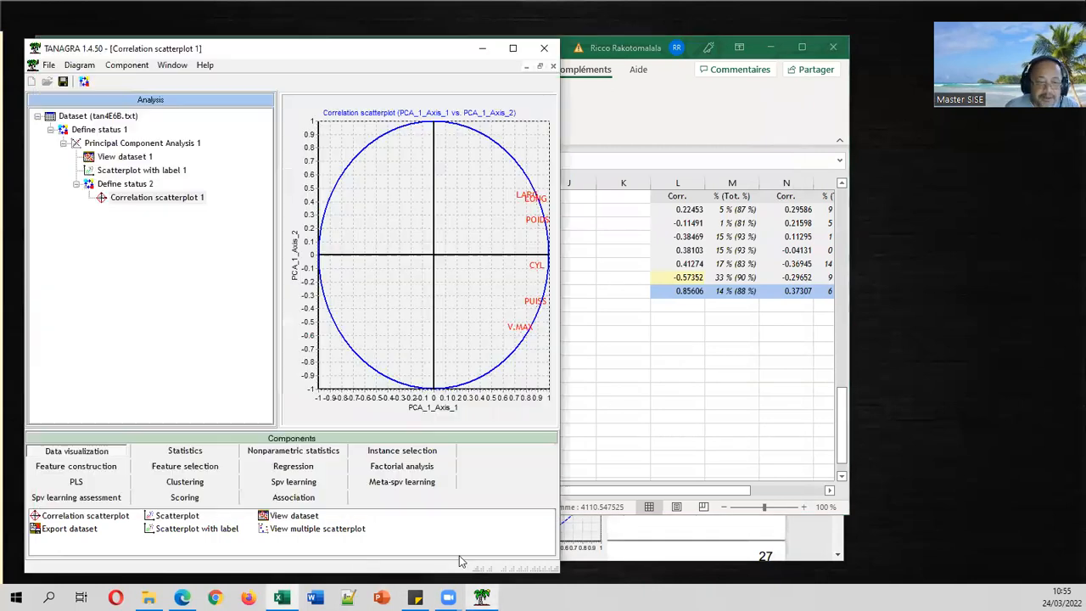
Display View dataset 1 and copy its 18-car results with Component > Copy results.
left_click(136, 158)
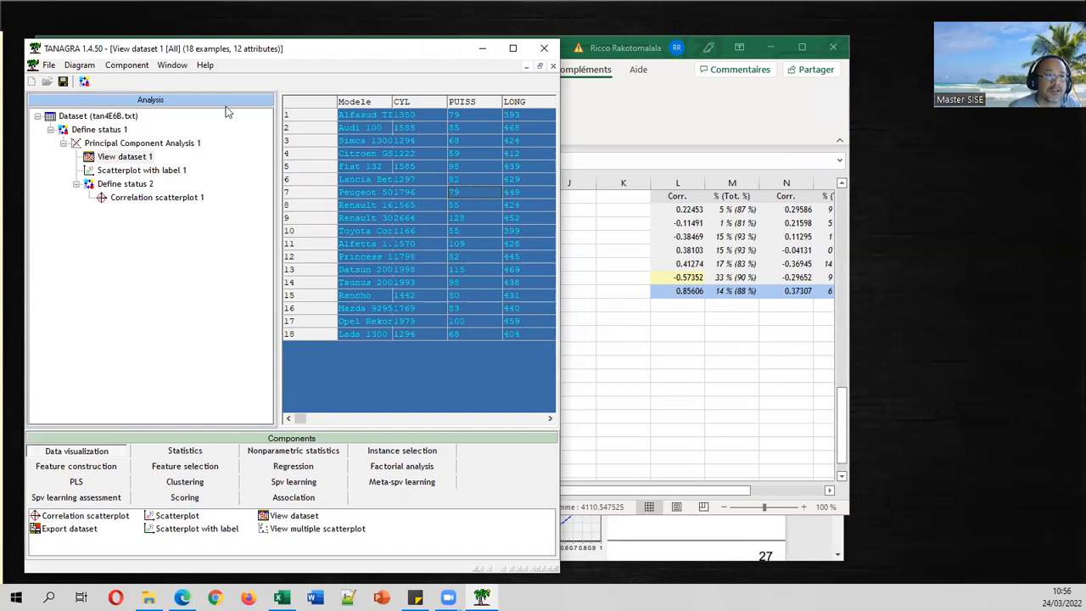
left_click(127, 66)
left_click(342, 134)
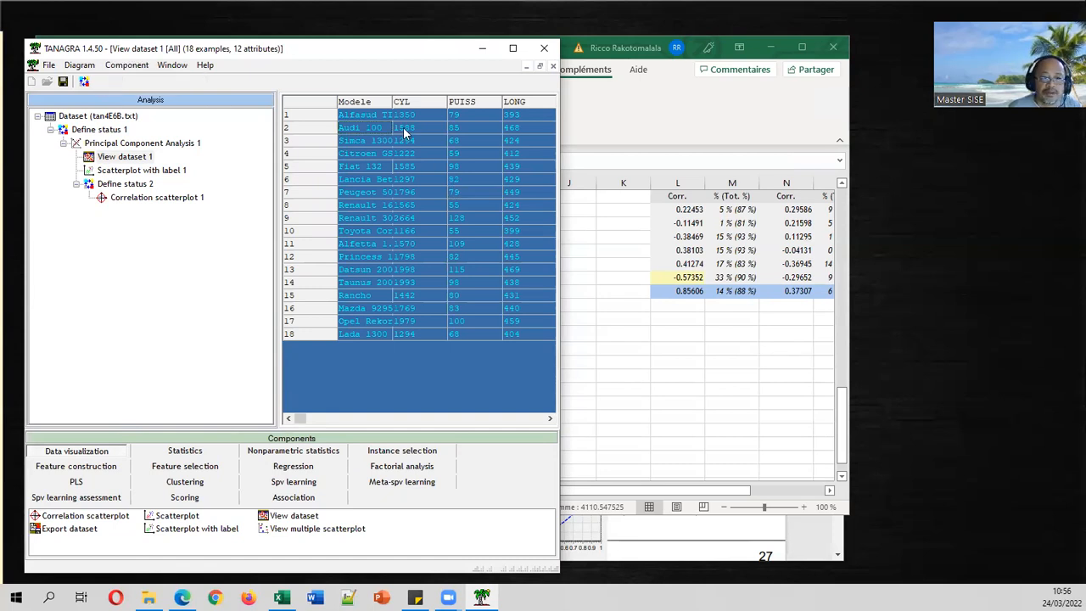
left_click(127, 65)
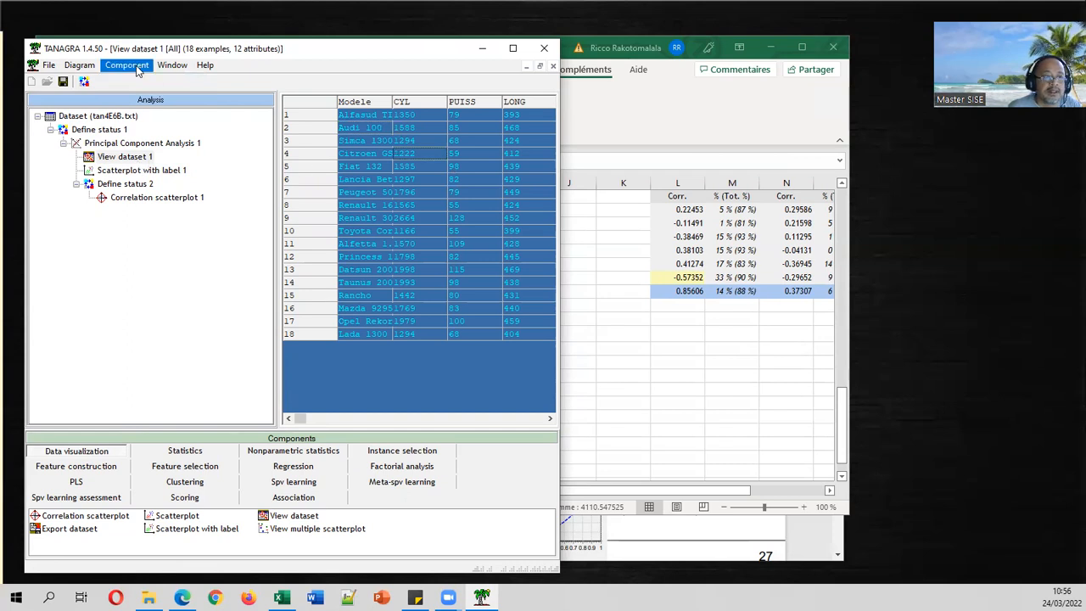
left_click(138, 82)
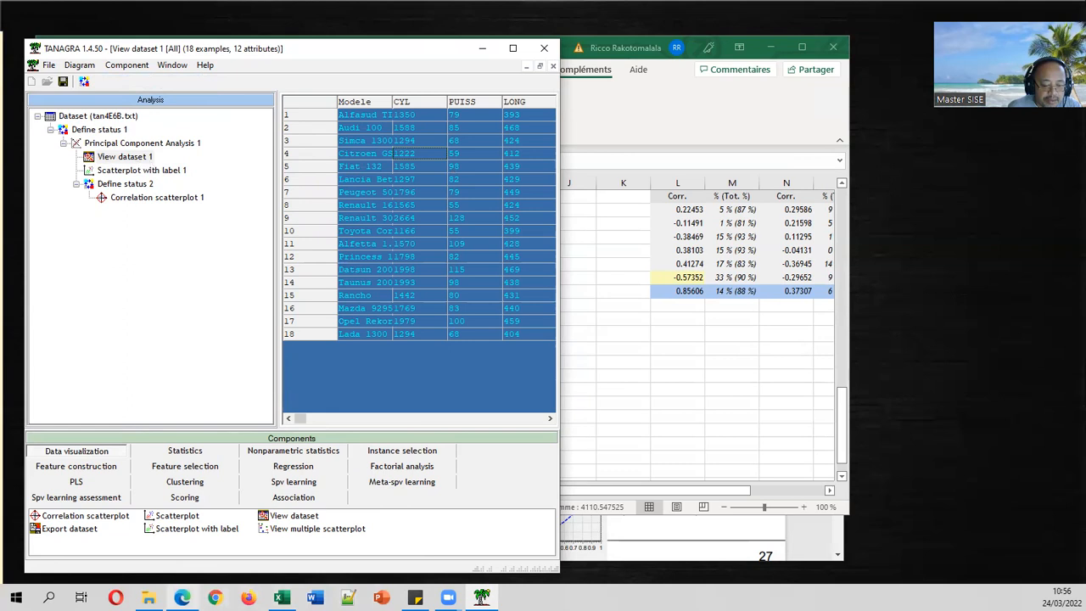
Paste the copied car table into a new blank sheet, Feuil2.
left_click(282, 597)
type("Attribute\tMean\tStd-dev\tAxis_1\tAxis_2\tAxis_3\tAxis_4\tAxis_5 CYL\t1631.666667\t363.3944903\t0.424936\t-0.1241911\t0.3536125\t-0.8077865\t-0.15158 PUISS\t84.6111111\t19.8021853\t0.4217944\t-0.4157739\t0.1849205\t0.357792\t0.2937346 LONG\t433.5\t21.4844905\t0.4214599\t0.4118177\t-0.0676339\t0.2797523\t-0.730569 LARG\t166.6666667\t5.1639778\t0.3869222\t0.446087\t-0.6048681\t-0.2115694\t0.4781901 POIDS\t1078.833333\t133.099065\t0.430512\t0.2426758\t0.484396\t0.3017114\t0.3045584 V.MAX\t158.2777778\t11.7983311\t0.3589443\t-0.6198626\t-0.4854723\t0.0735743\t-0.1886551")
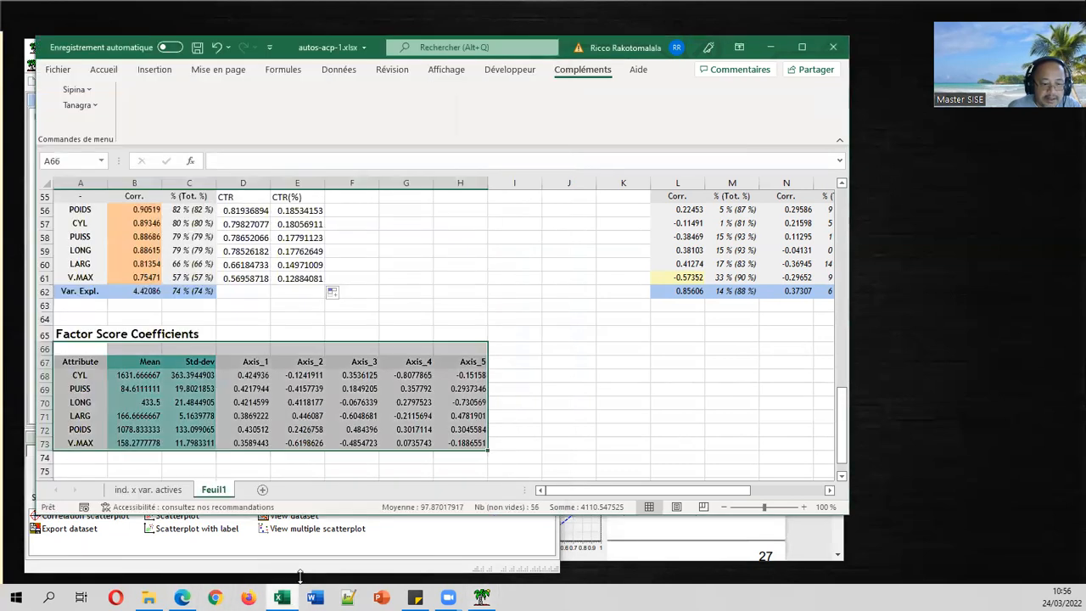
left_click(263, 491)
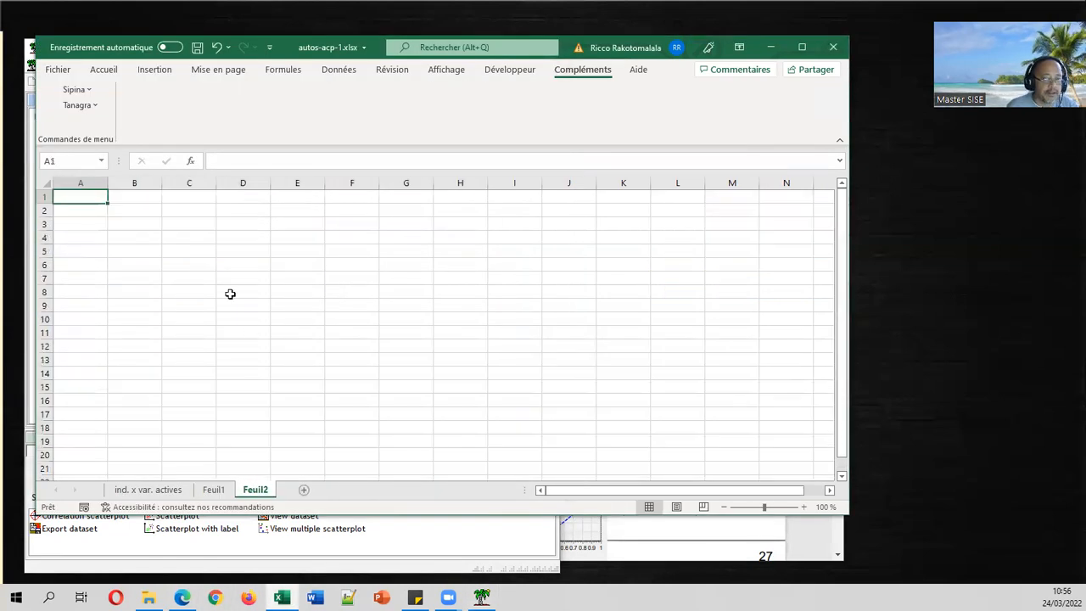
key("ctrl+v")
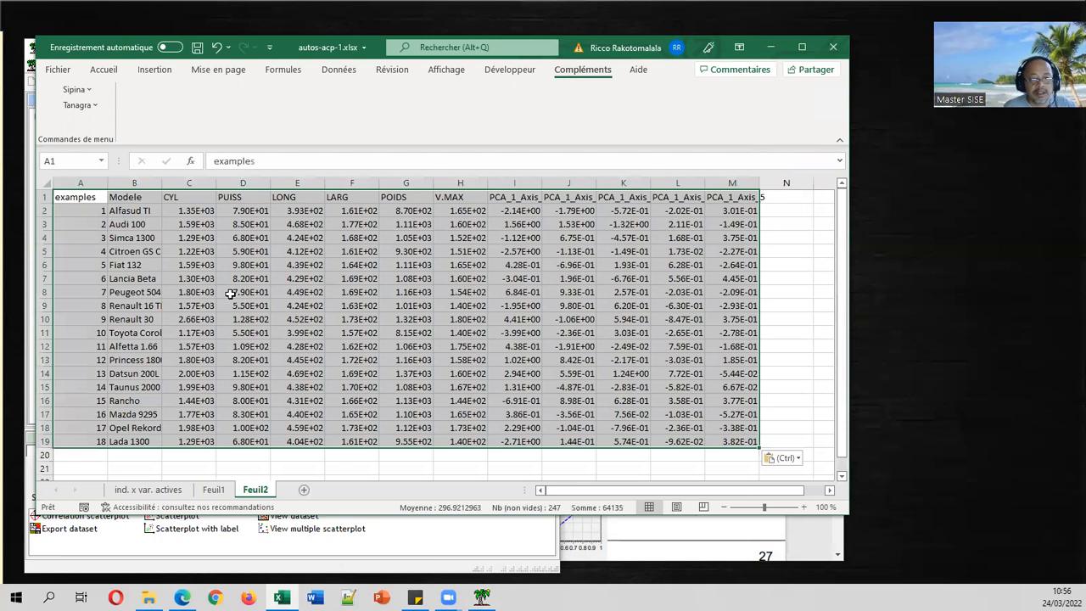
Delete the LONG to V.MAX variable columns and the axis 3–5 score columns.
left_click(228, 251)
left_click_drag(196, 184, 451, 188)
right_click(452, 188)
left_click(496, 320)
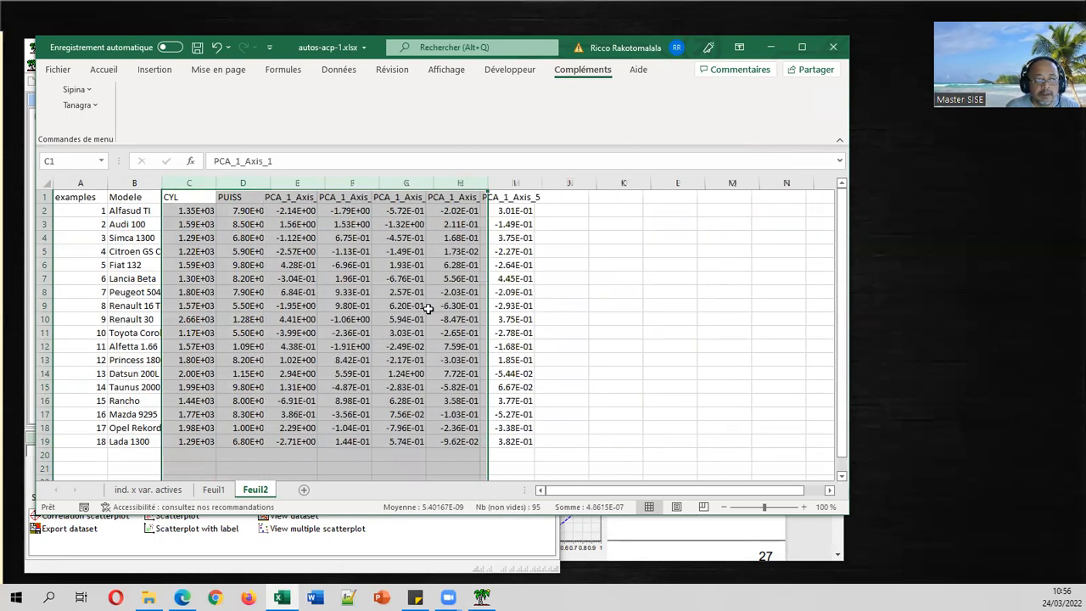
left_click_drag(297, 183, 398, 180)
right_click(398, 181)
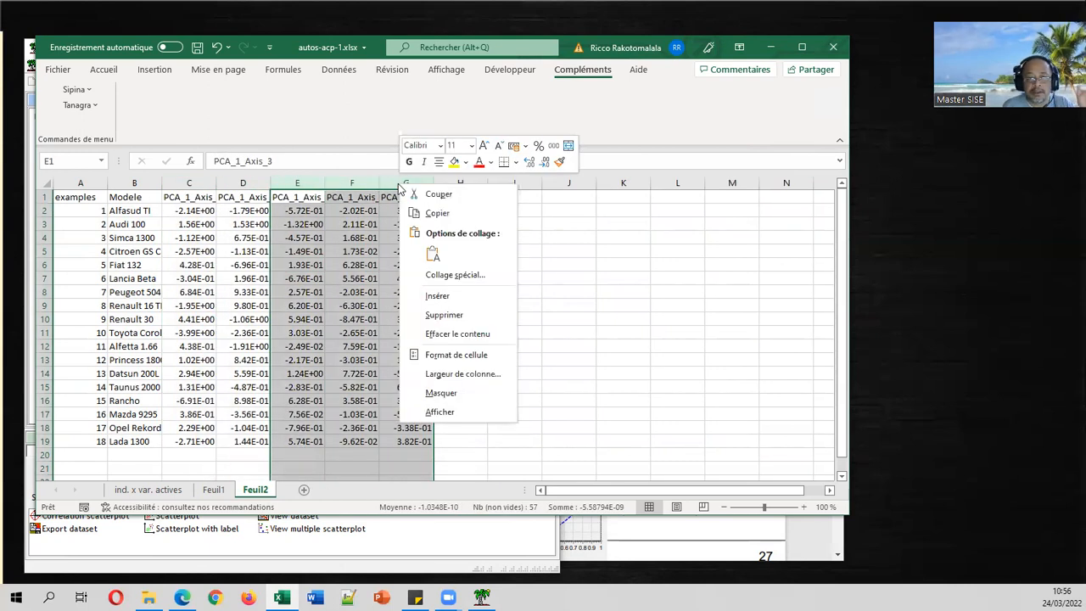
left_click(418, 315)
left_click(357, 263)
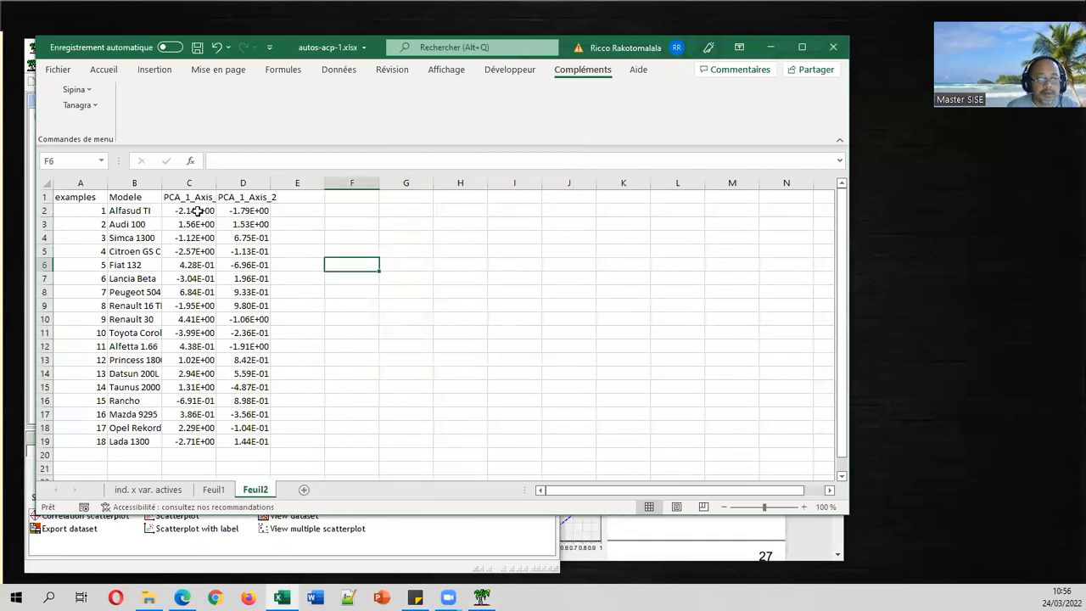
Format the PCA scores in C2:D19 as Nombre with two decimals.
left_click(801, 47)
left_click_drag(172, 175, 219, 406)
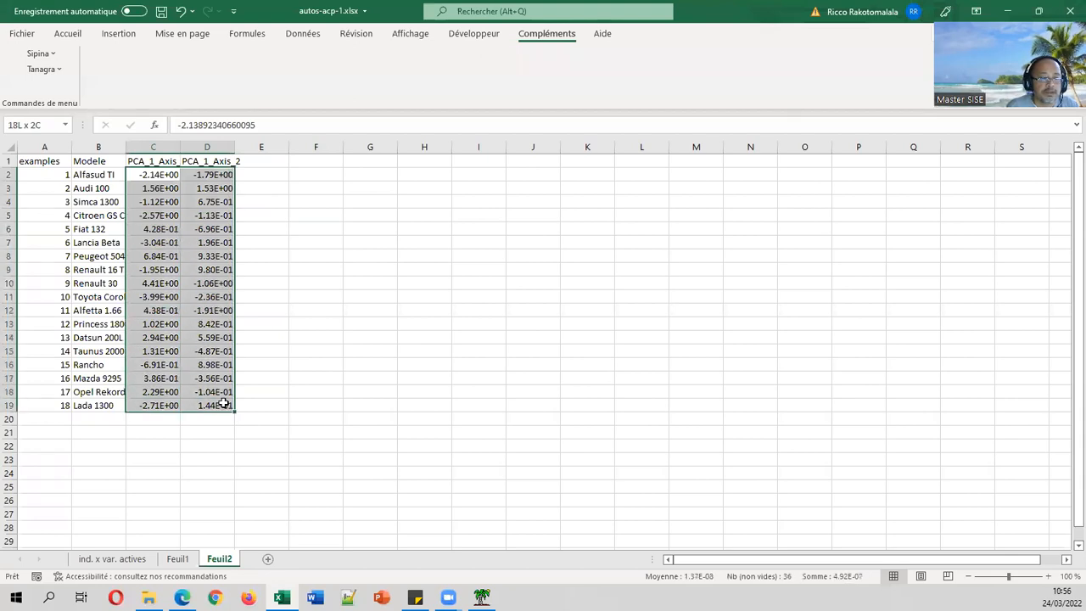
left_click(68, 33)
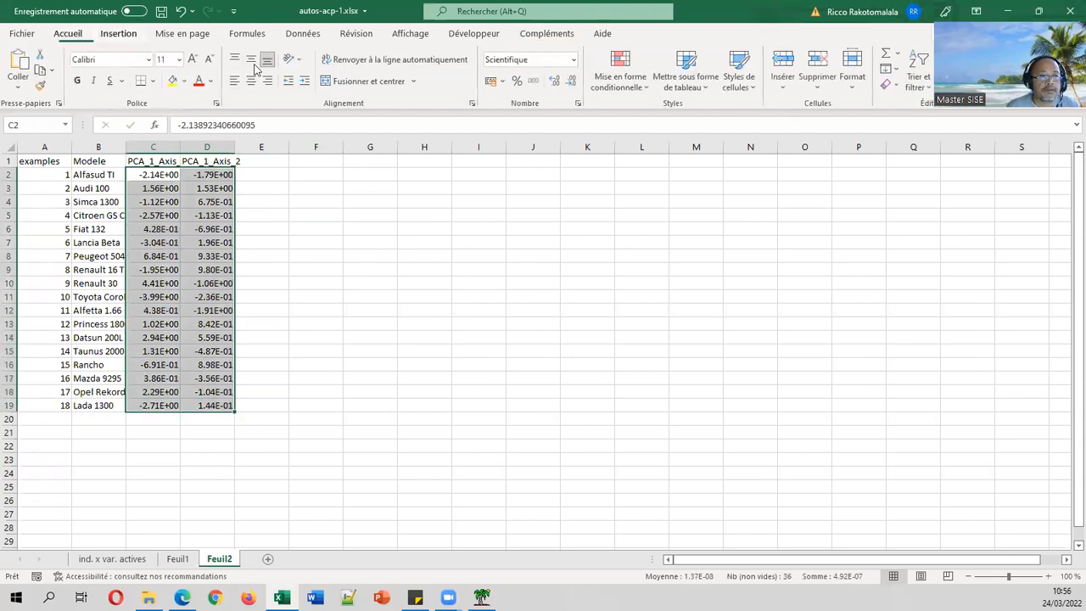
left_click(579, 104)
left_click(605, 316)
left_click(590, 299)
left_click(585, 308)
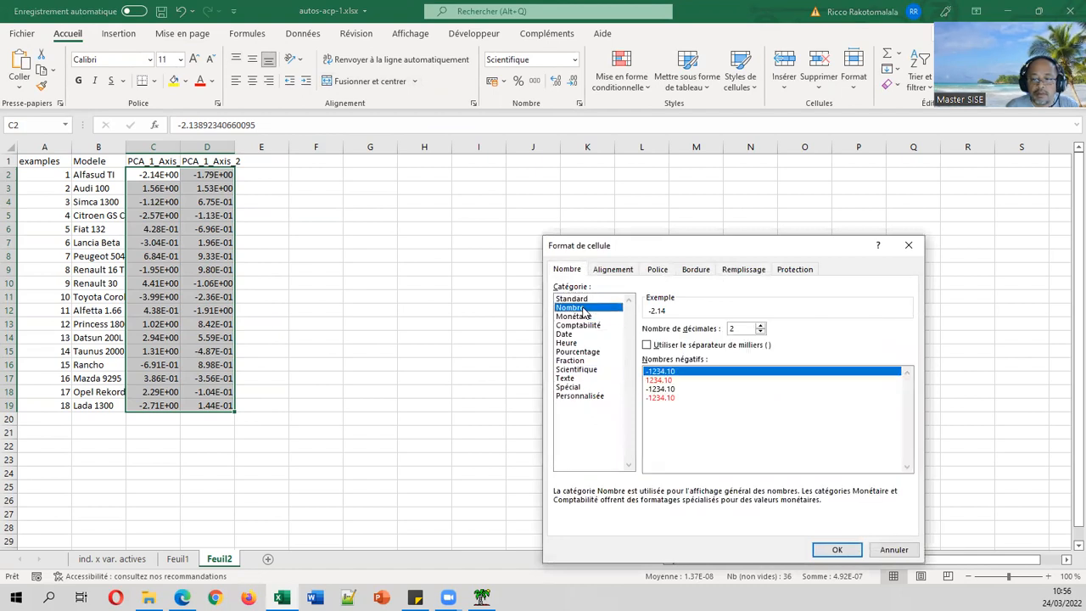
left_click(835, 549)
left_click(526, 284)
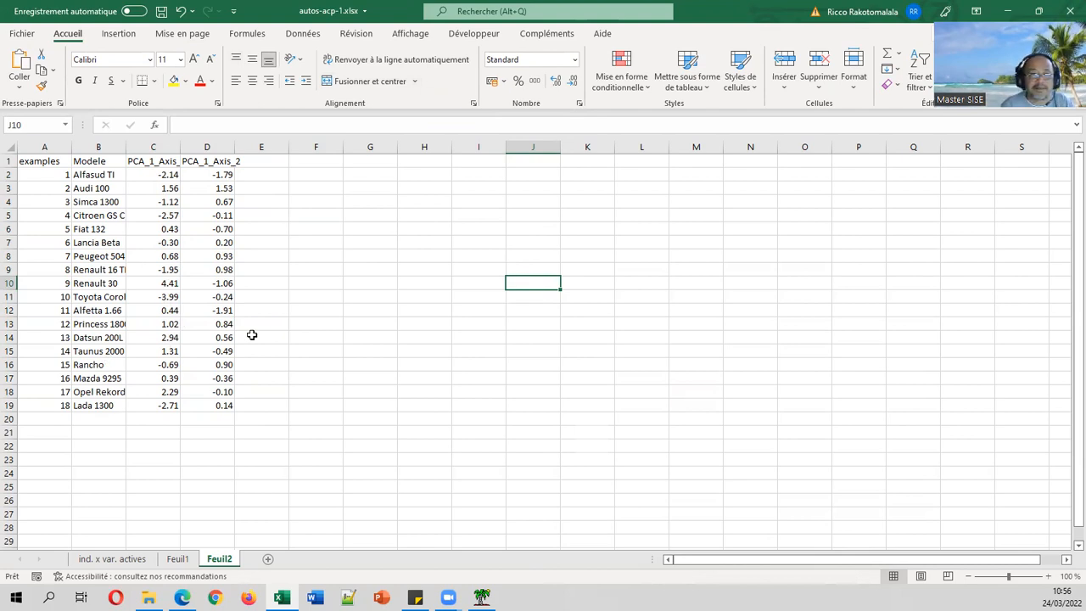
Insert an empty points-only scatter chart, enlarge it and place it beside the table.
left_click(119, 34)
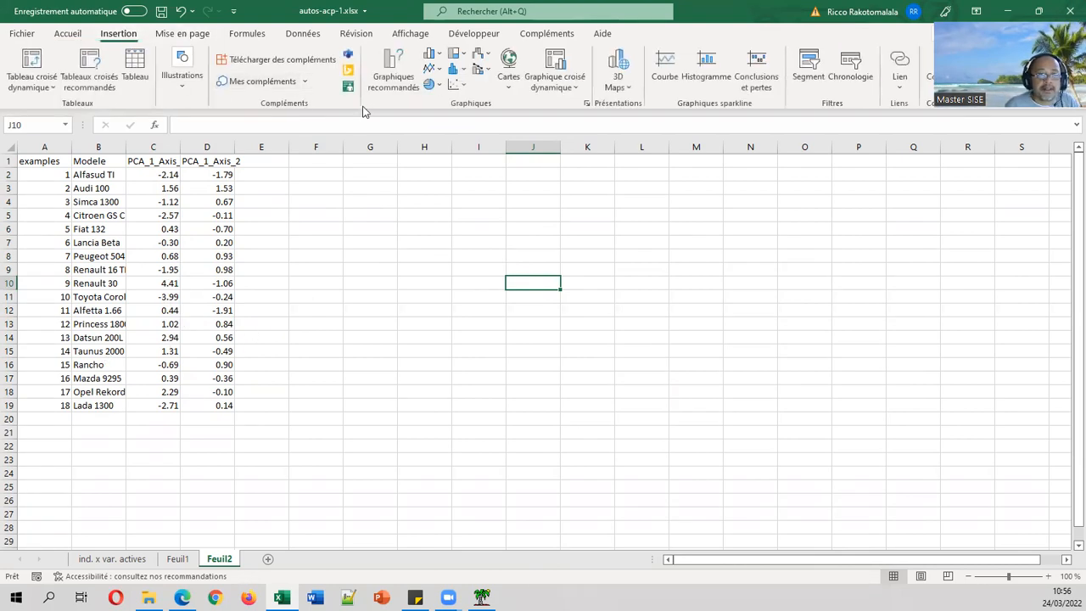
left_click(462, 86)
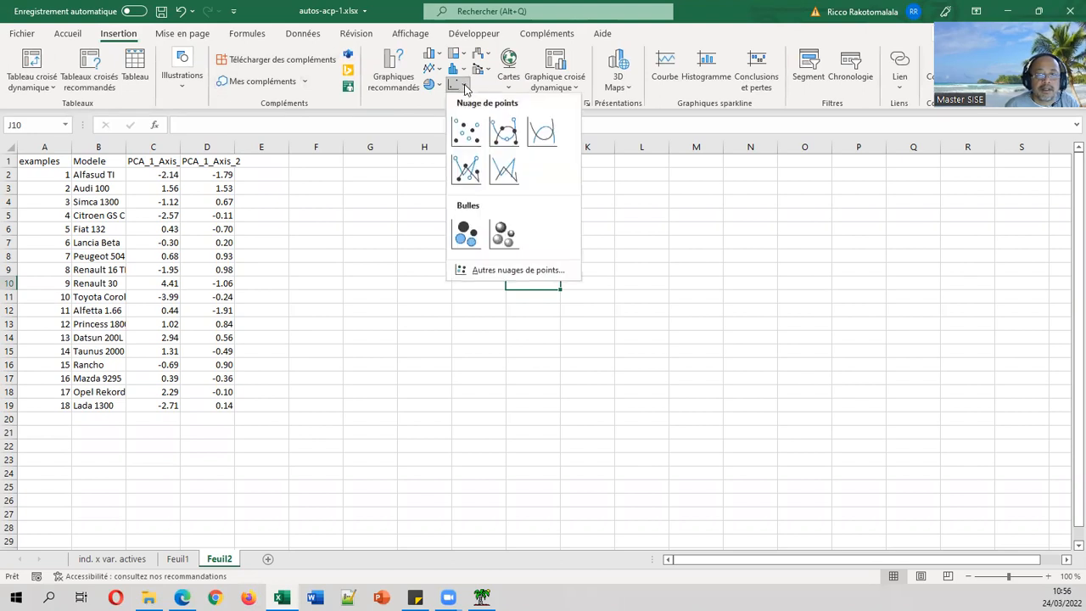
left_click(466, 132)
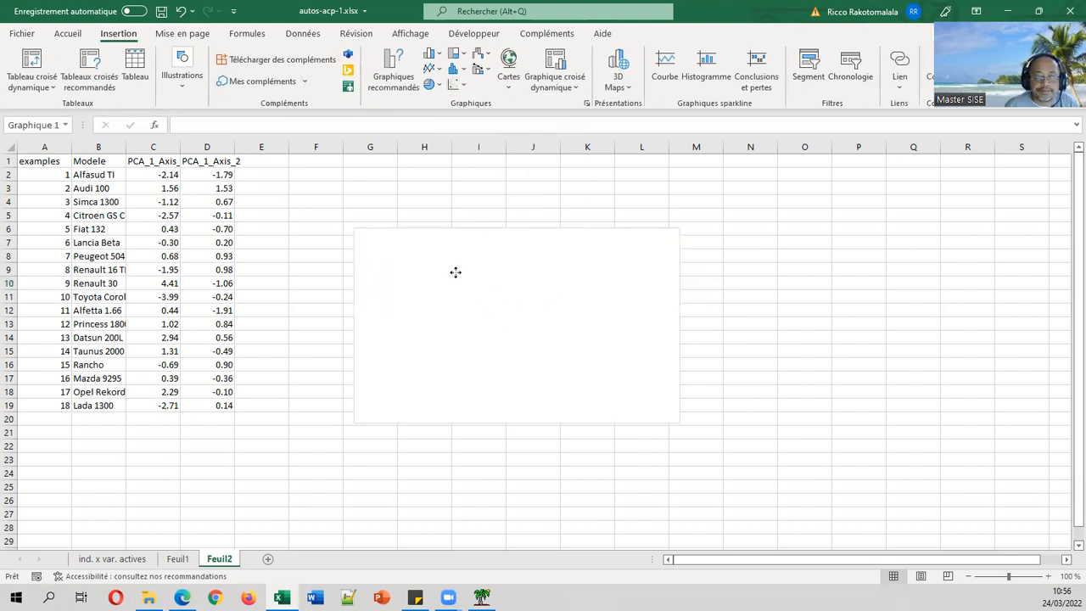
left_click_drag(666, 409, 798, 515)
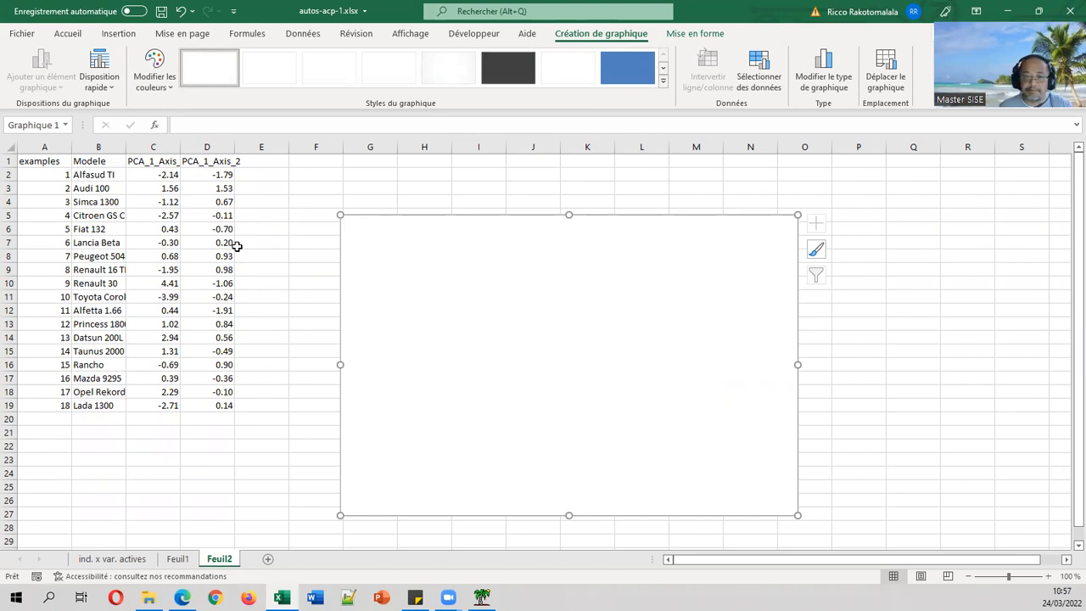
left_click_drag(467, 270, 419, 270)
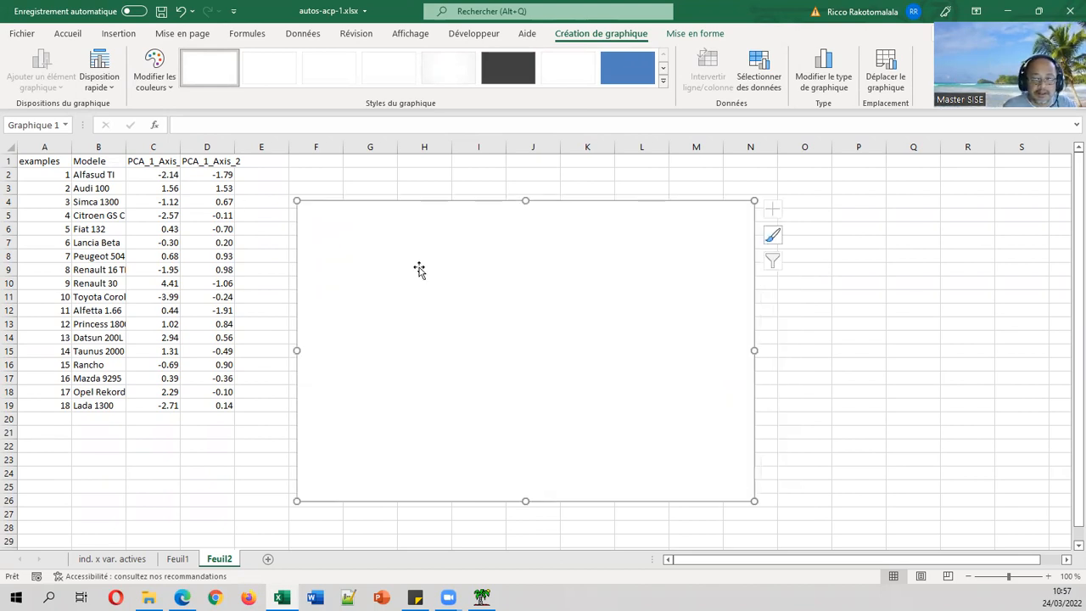
Add a chart series with X values C2:C19 and Y values D2:D19.
right_click(417, 268)
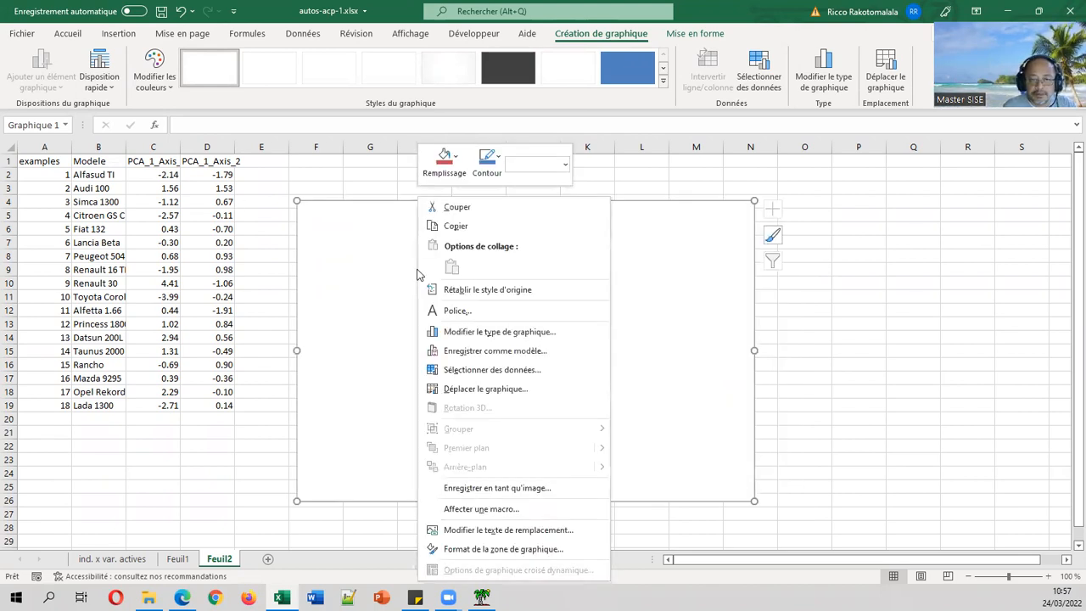
left_click(468, 371)
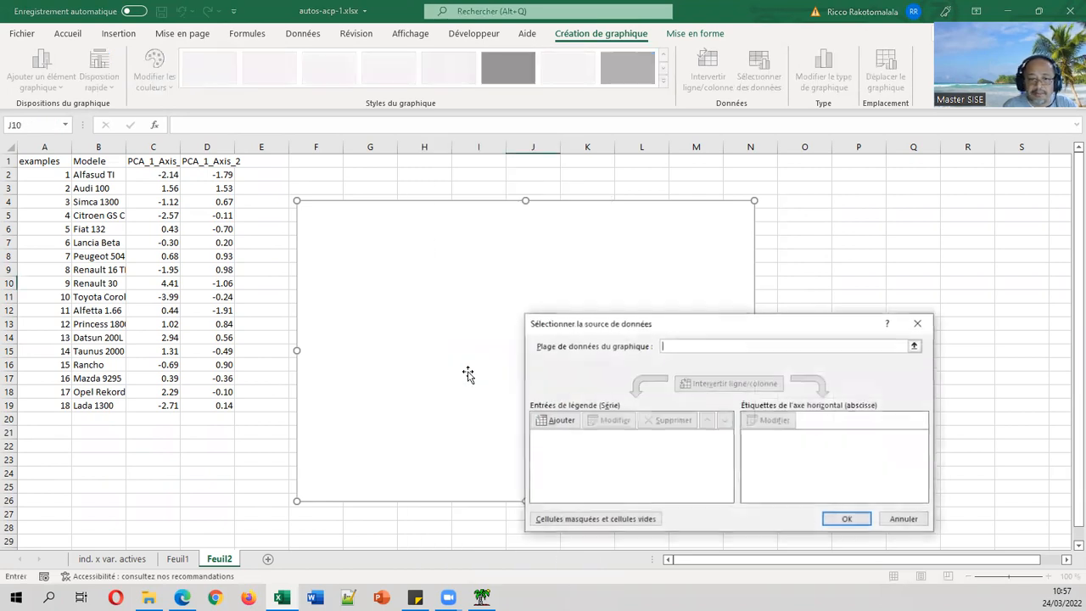
left_click(574, 420)
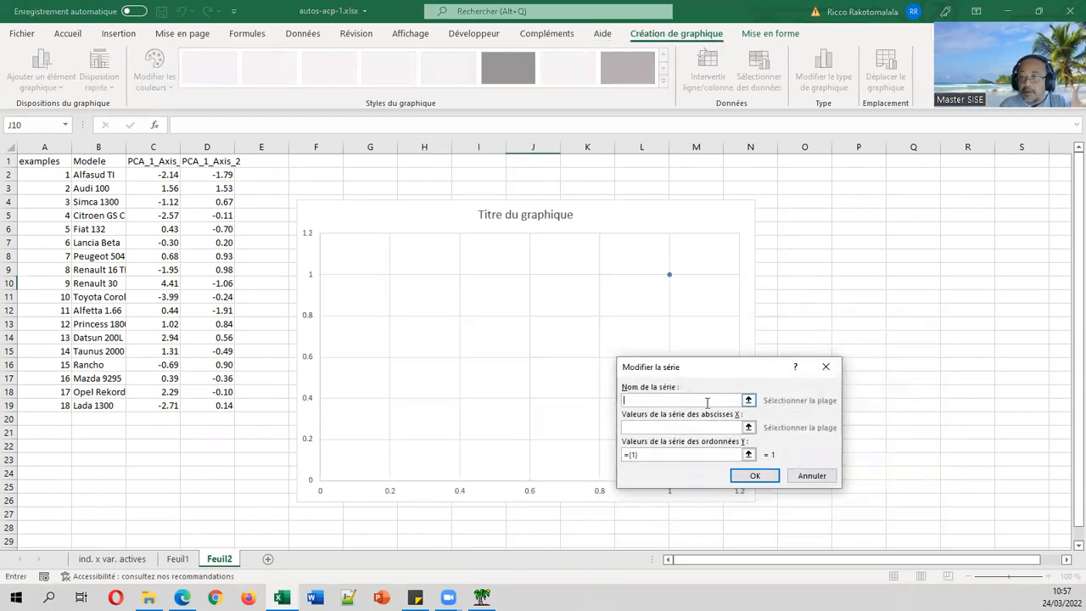
left_click(748, 427)
left_click_drag(162, 176, 153, 400)
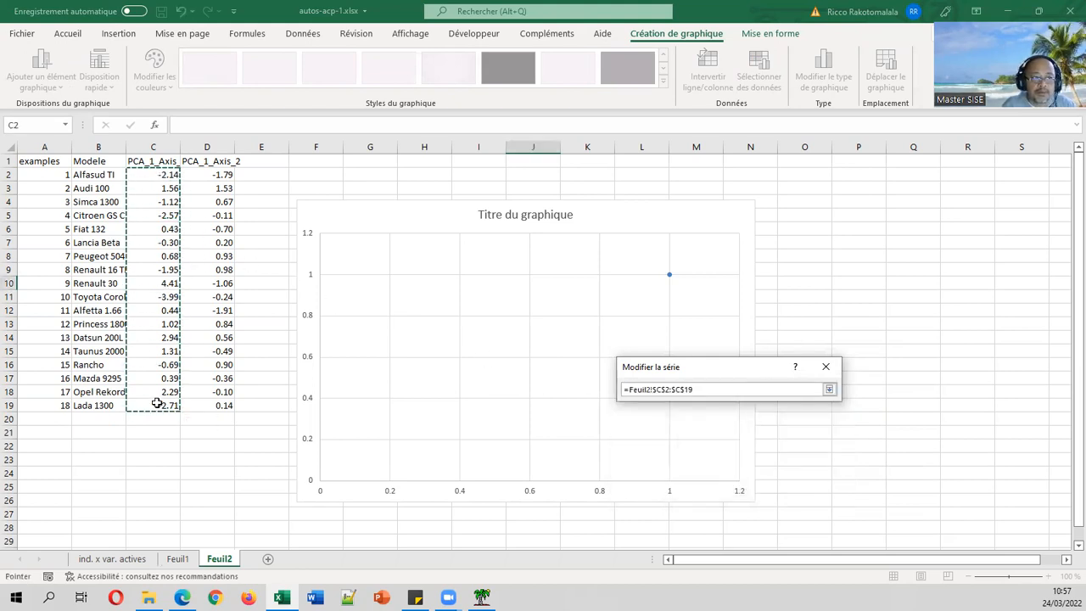
left_click(829, 390)
left_click(748, 454)
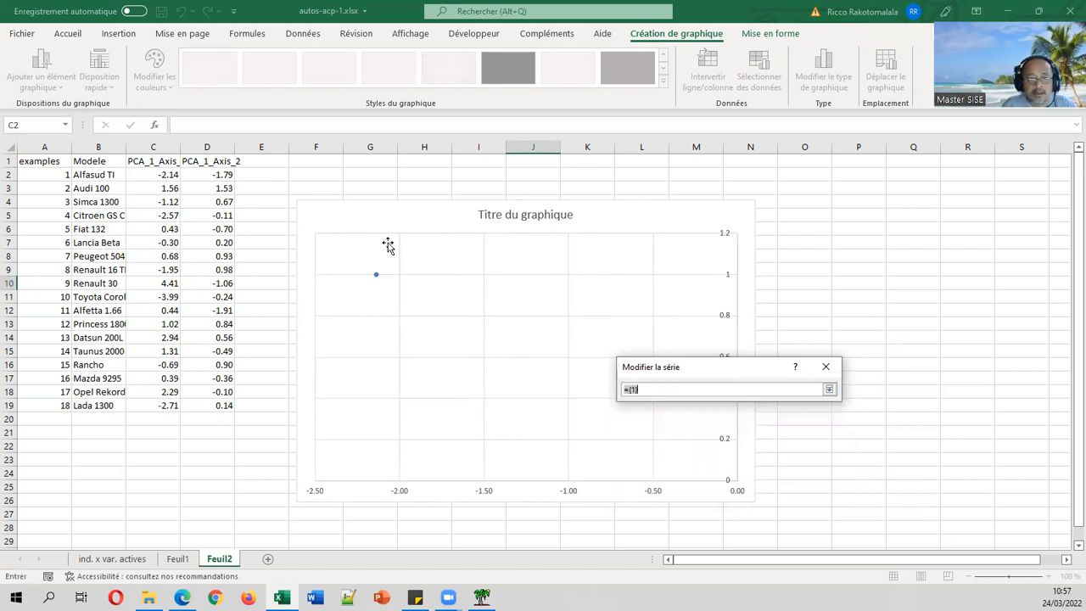
left_click_drag(223, 177, 222, 406)
left_click(829, 390)
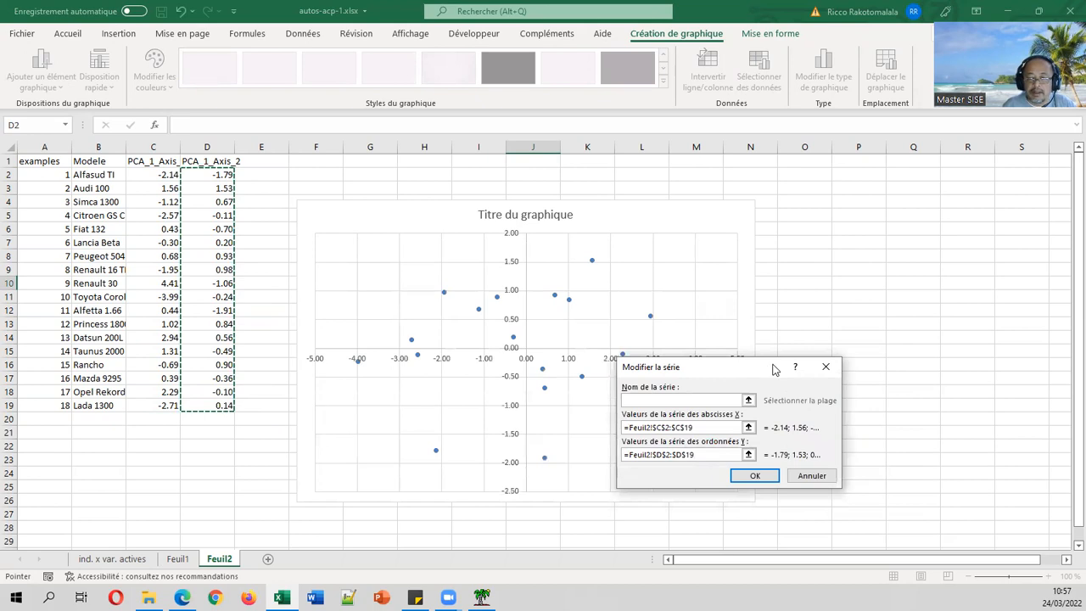
left_click(757, 475)
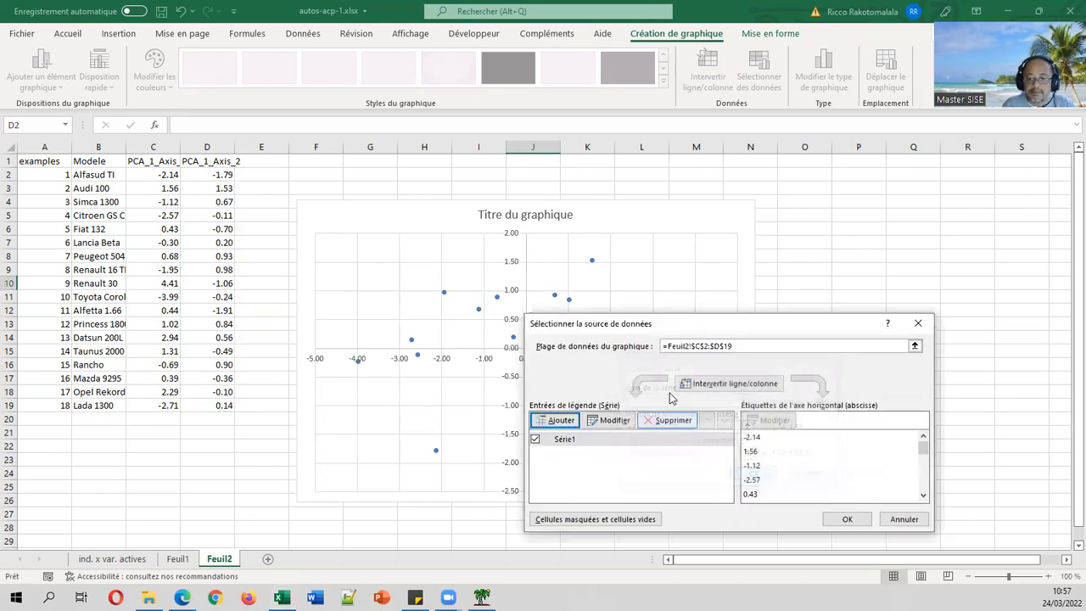
left_click(848, 519)
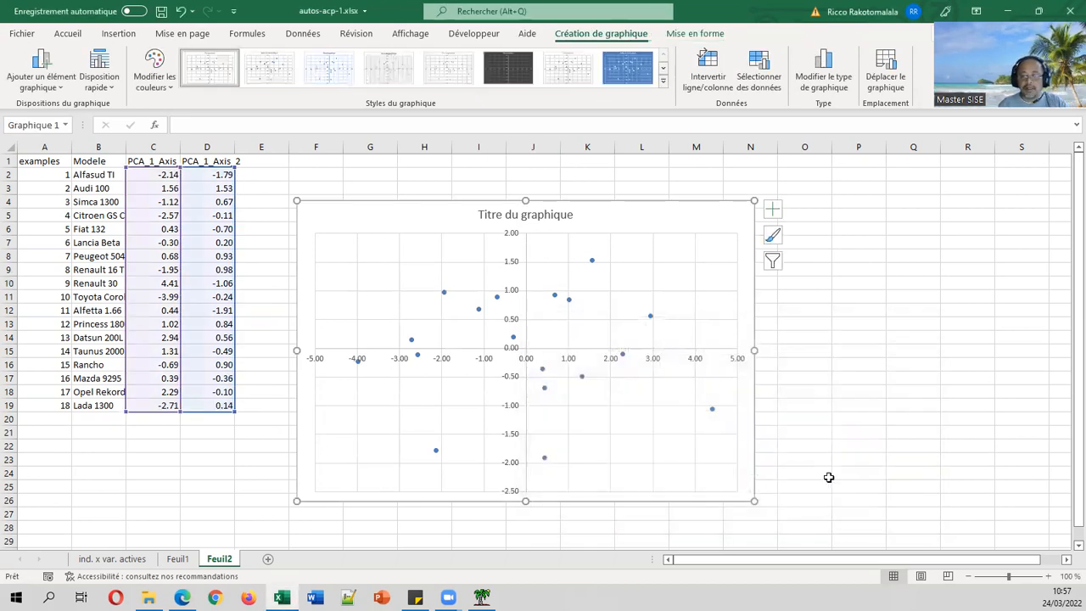
Retitle the chart 'Représentation - Premier plan factoriel', then return to the Feuil1 results sheet.
left_click(528, 219)
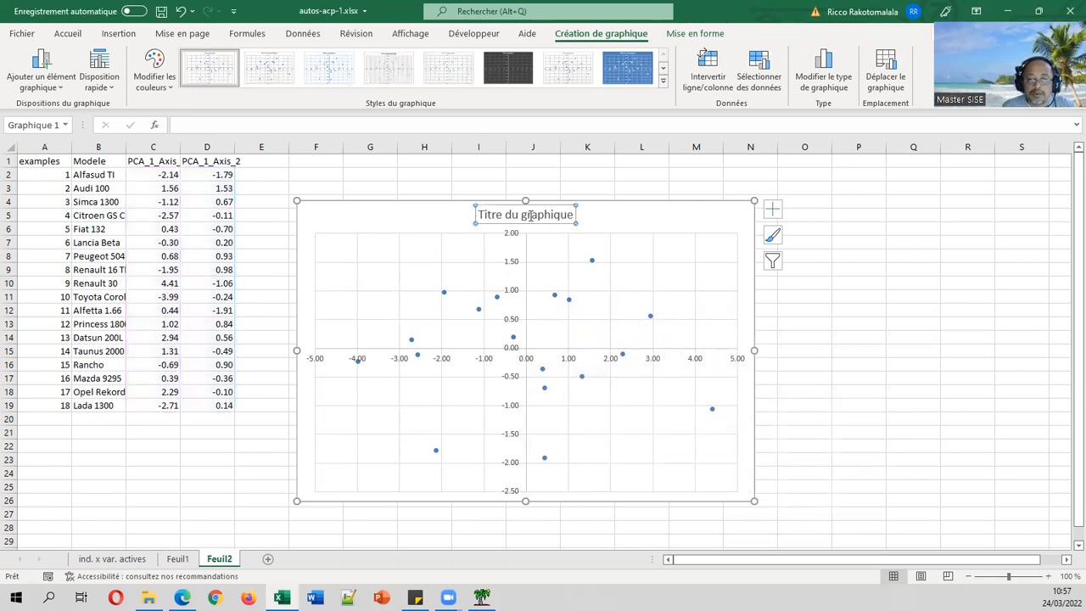
double_click(530, 219)
triple_click(529, 218)
key("Delete")
type("Représenta")
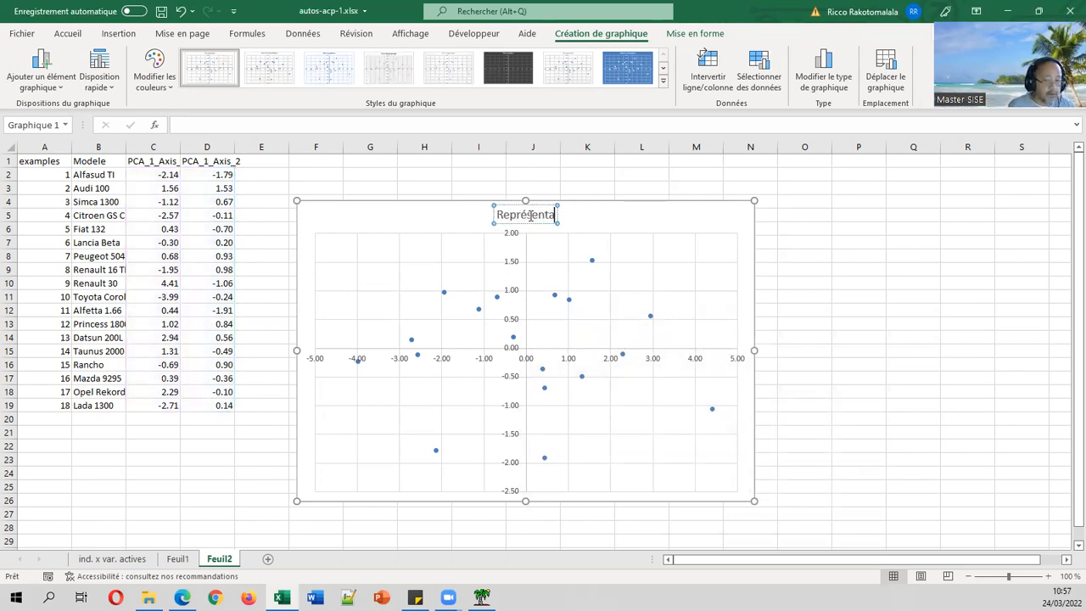
type("tion - Prem")
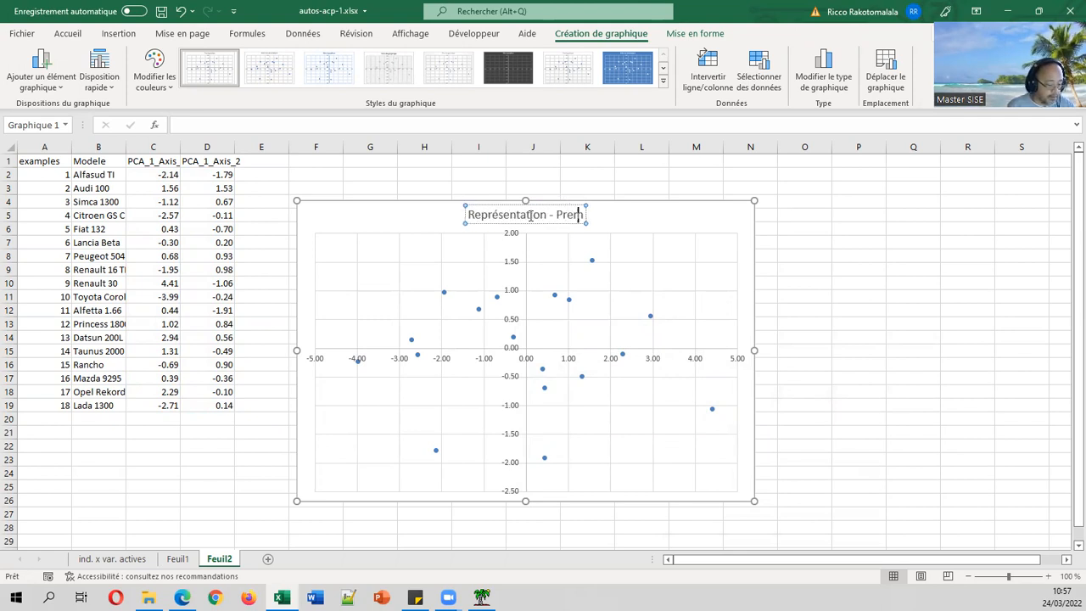
type("ier plan")
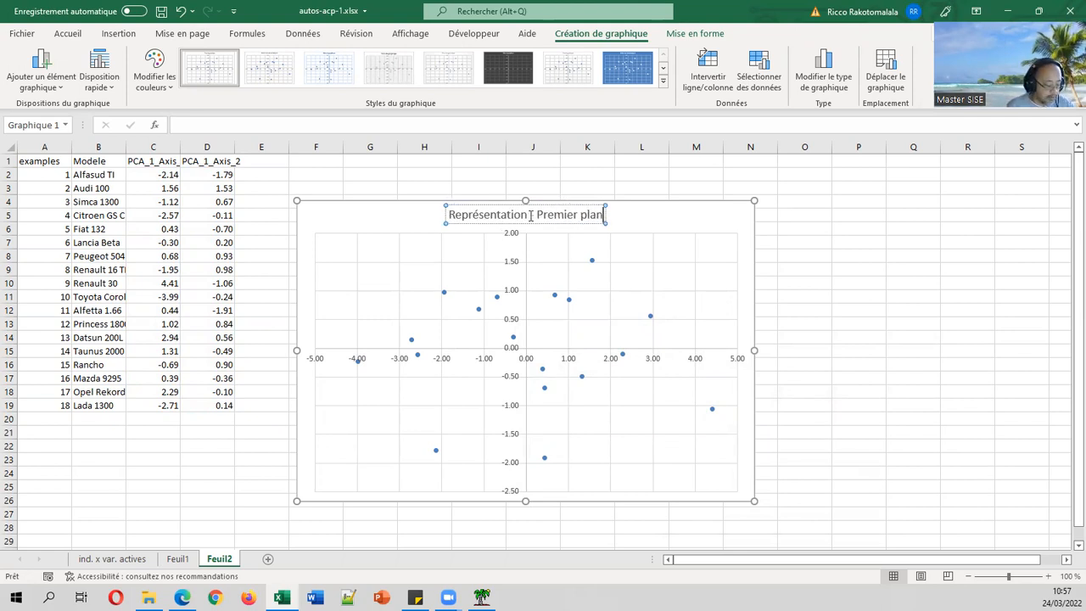
type(" factoriel")
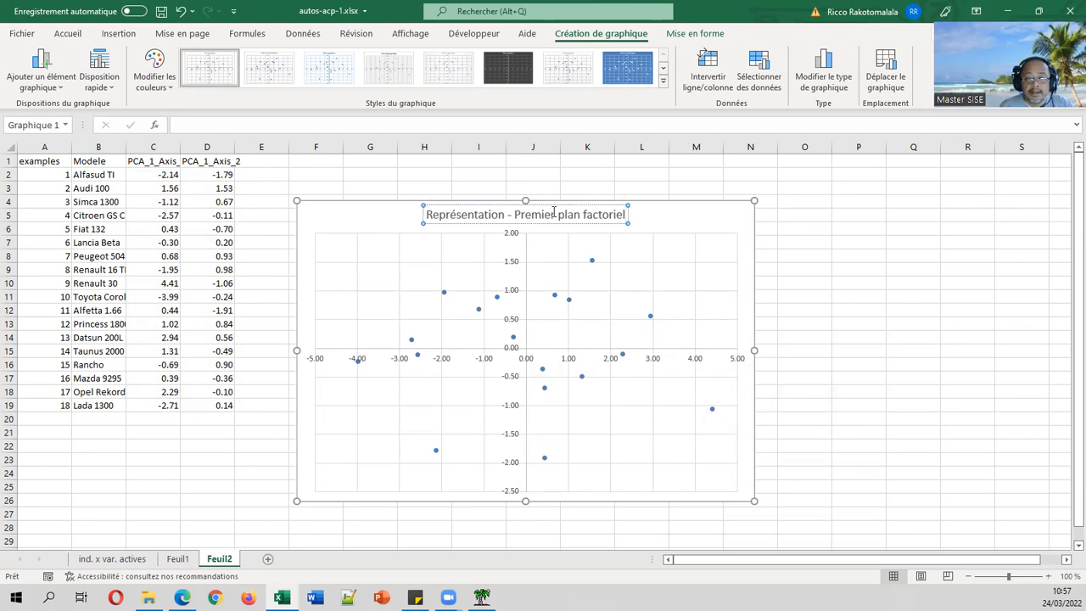
left_click(576, 176)
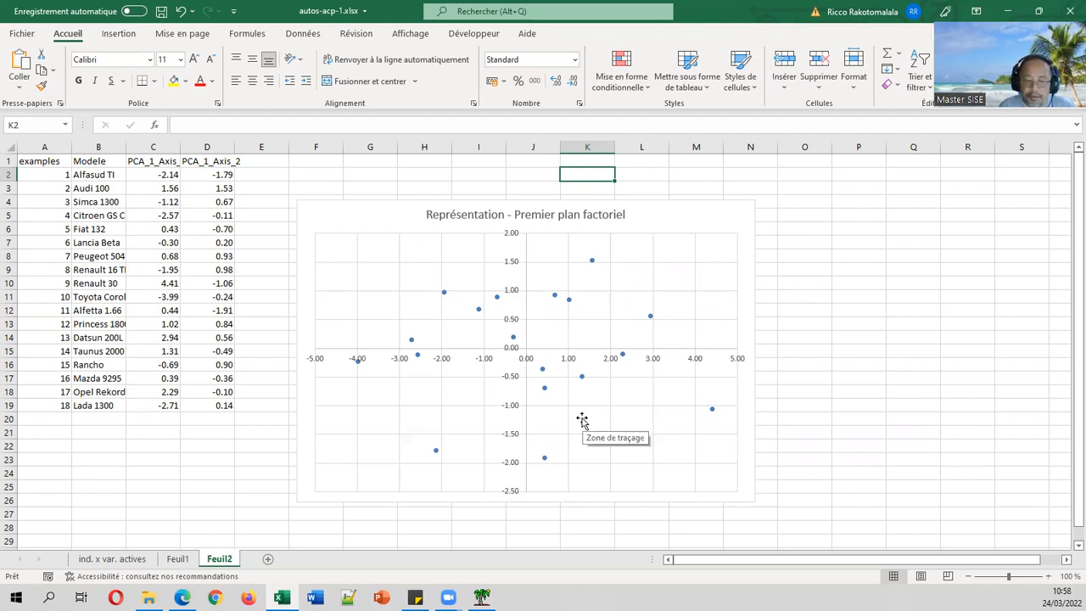
left_click(481, 597)
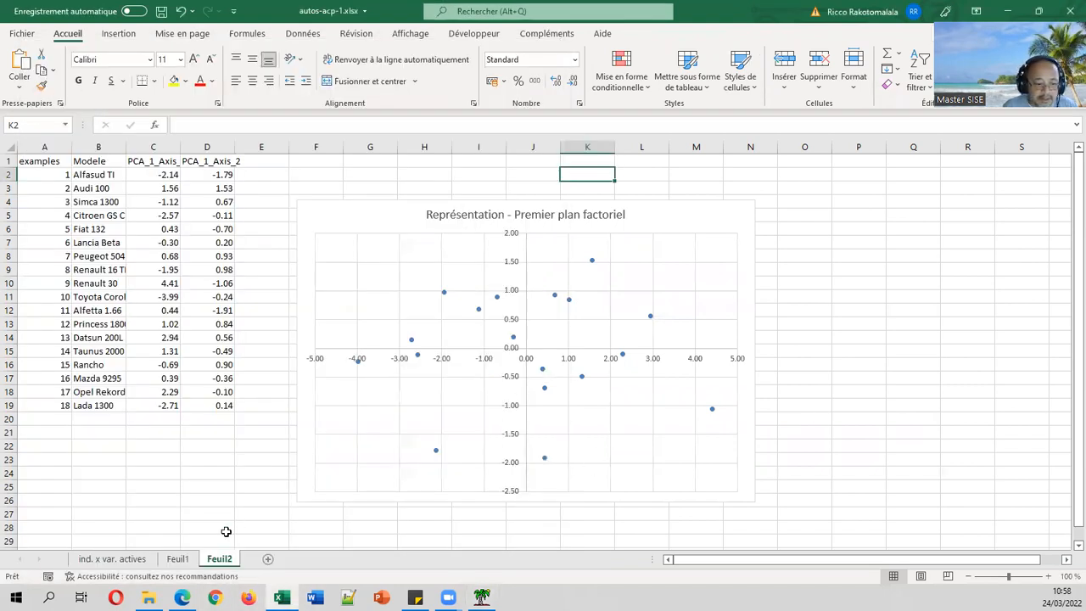
left_click(194, 559)
scroll(289, 193, "up", 6)
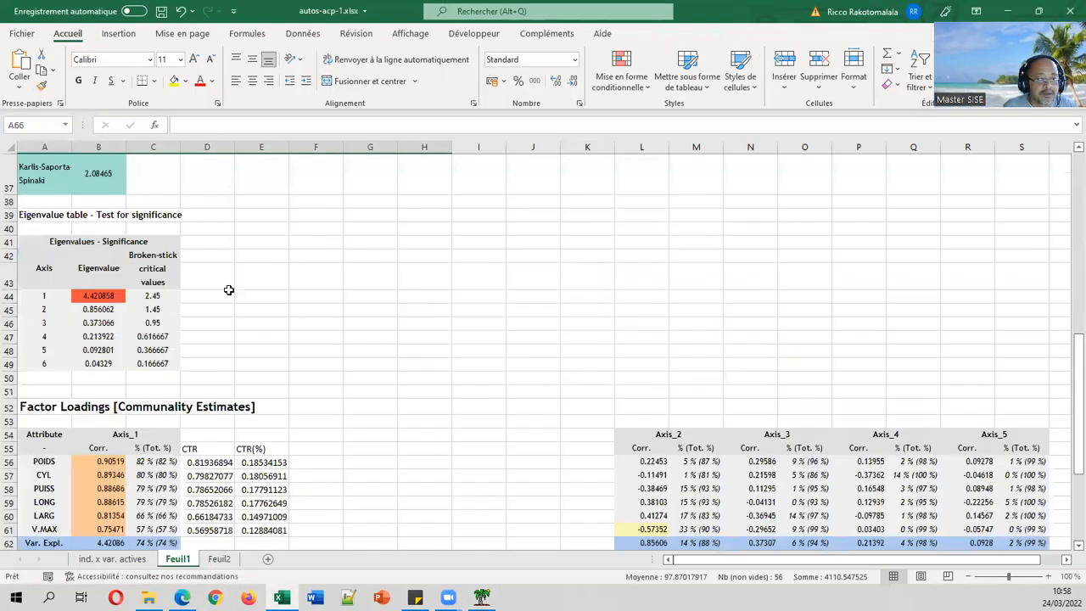
scroll(166, 291, "up", 7)
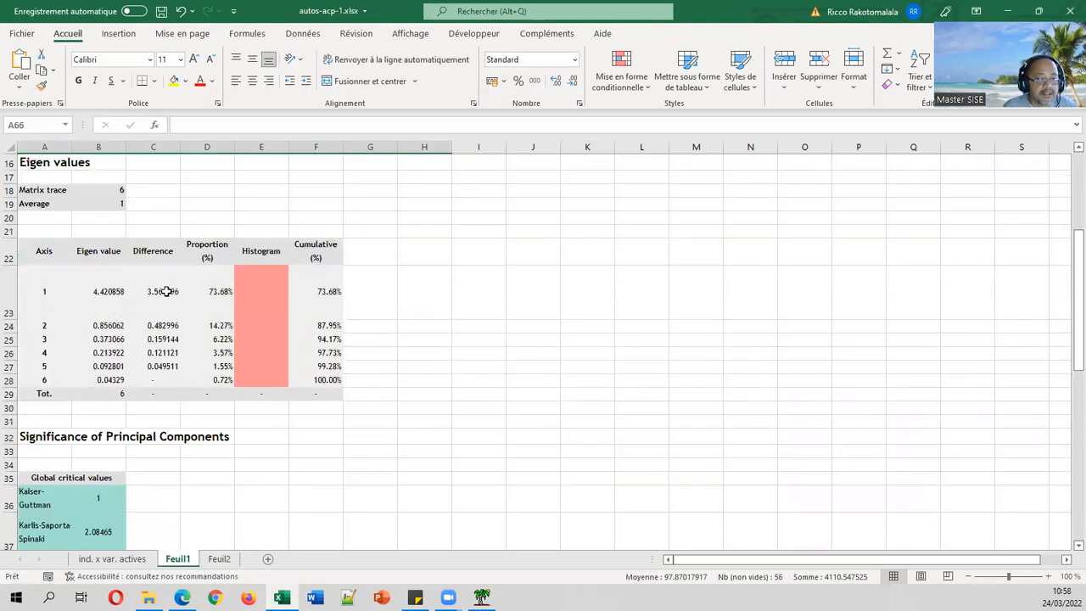
left_click(107, 292)
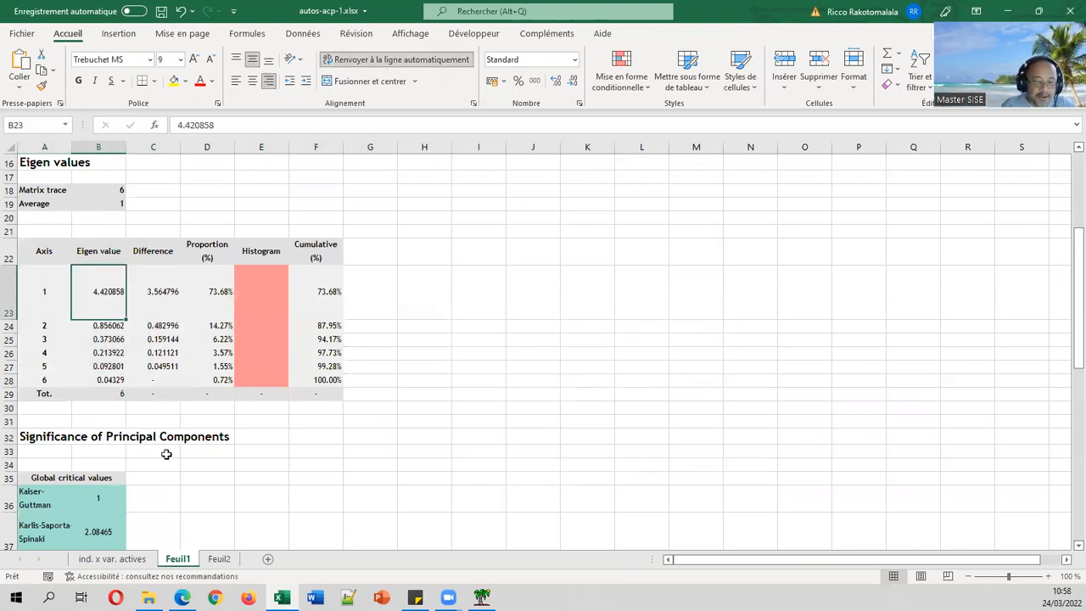
left_click(218, 559)
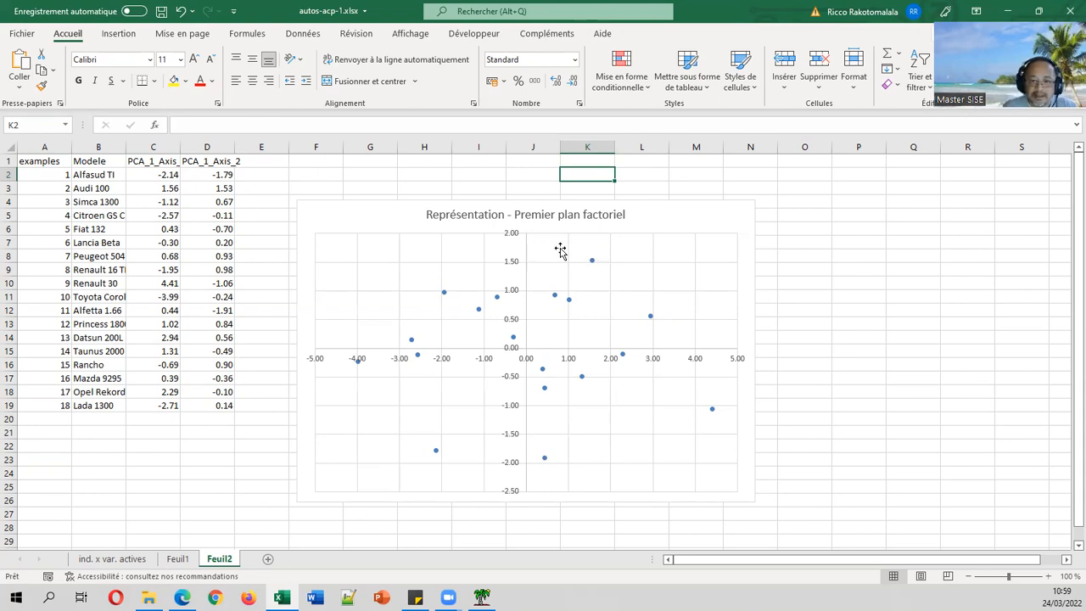
Set the chart's vertical axis to run from -5 to 5.
left_click(515, 267)
double_click(515, 267)
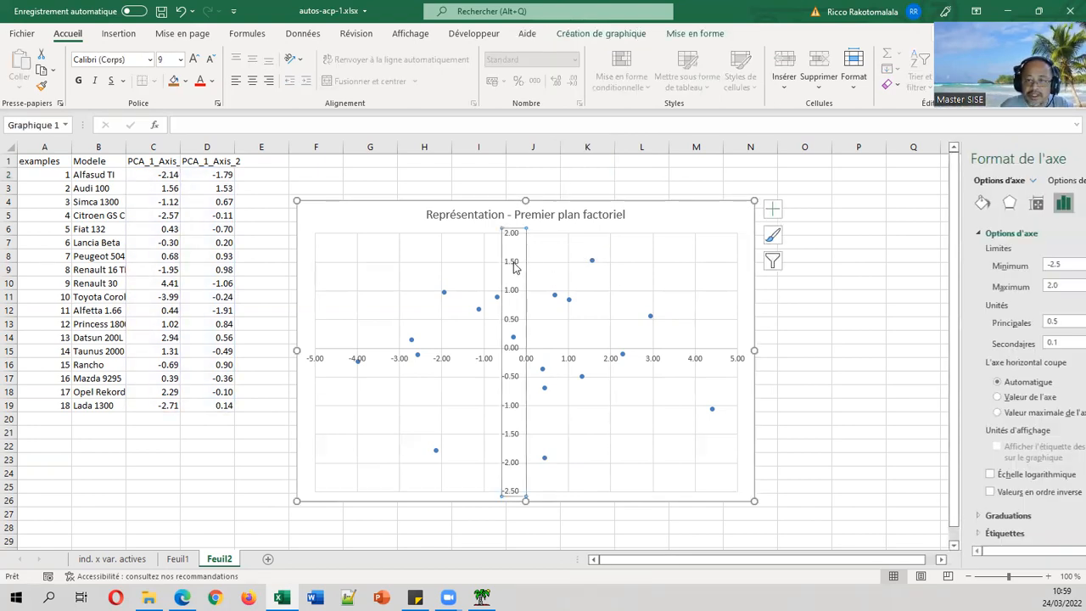
left_click(1002, 263)
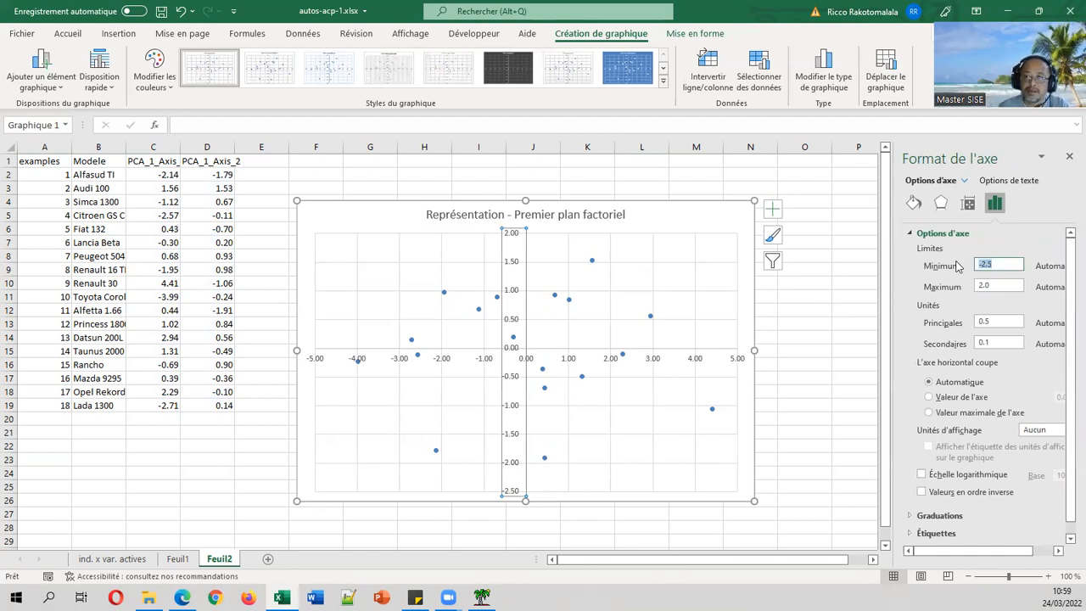
type("-5")
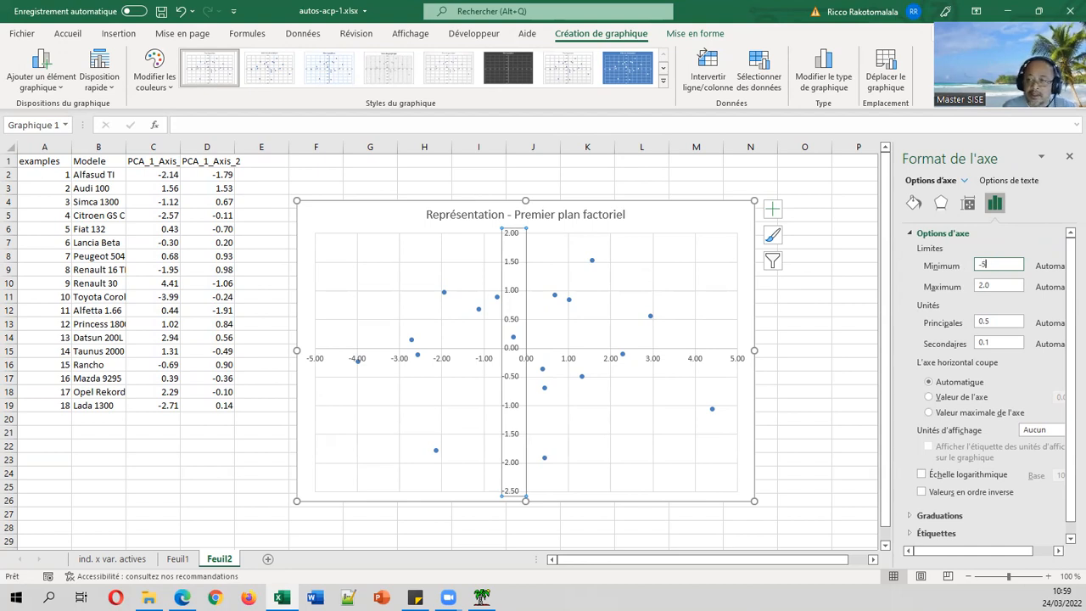
left_click(1002, 281)
type("5")
key("Return")
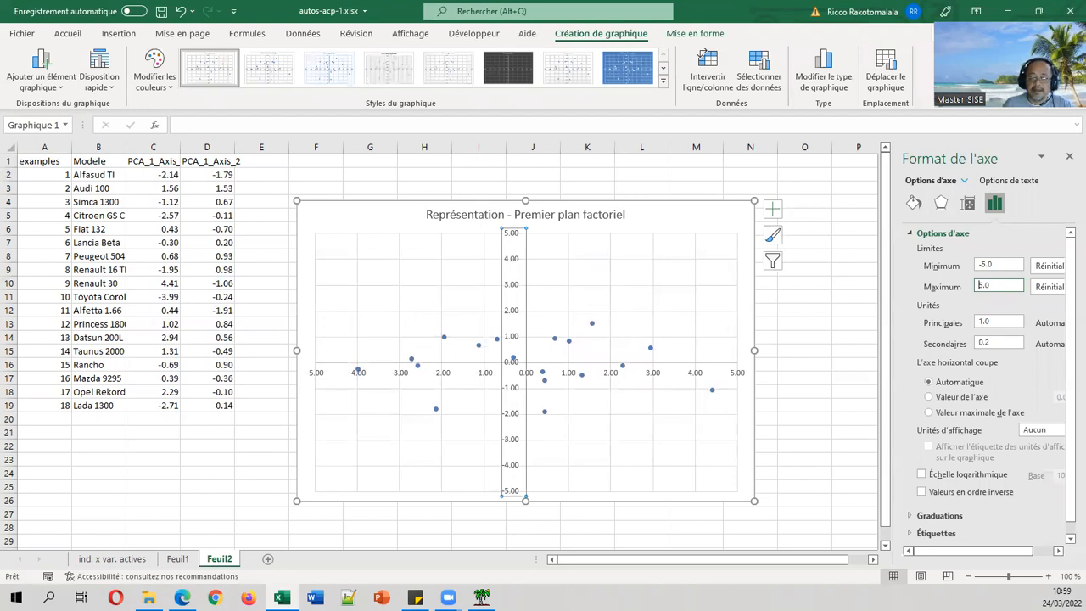
Reshape the chart taller and narrower, then view Feuil1's eigenvalue table.
left_click(834, 303)
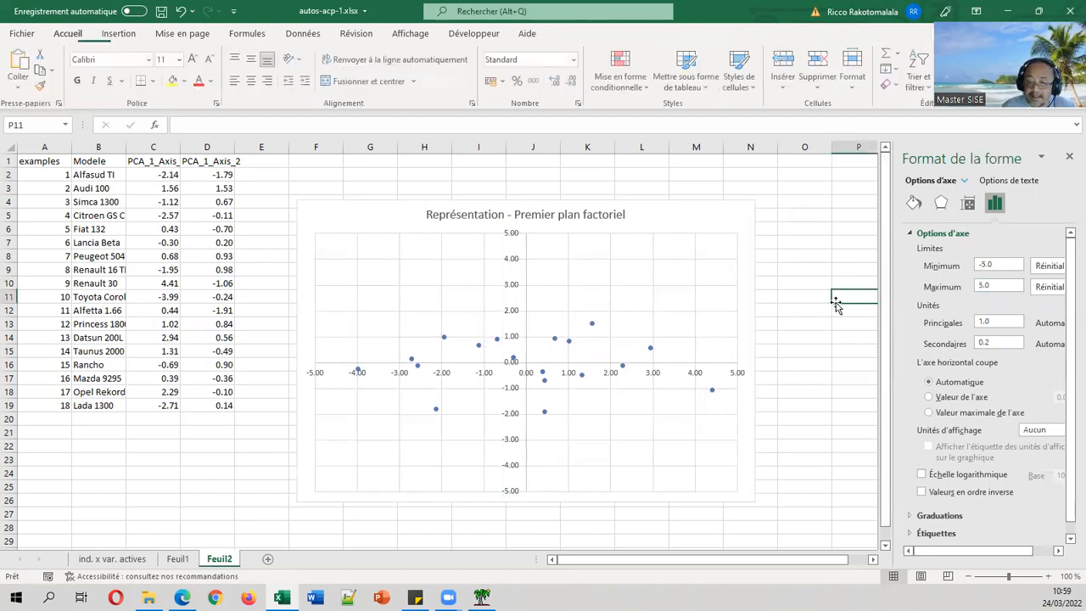
left_click(750, 500)
left_click_drag(753, 501, 719, 518)
left_click(807, 403)
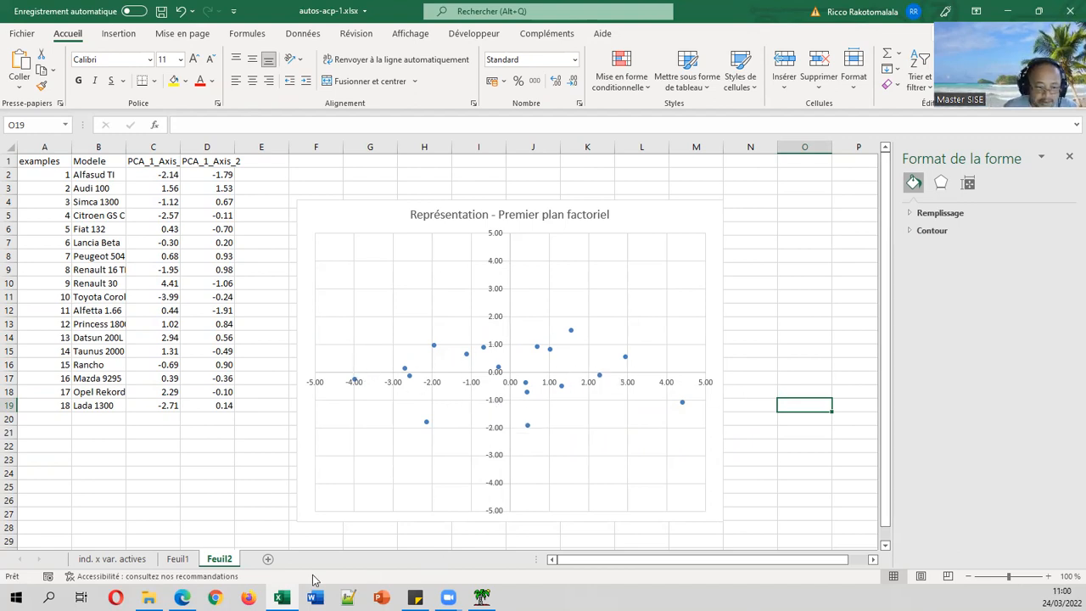
left_click(173, 559)
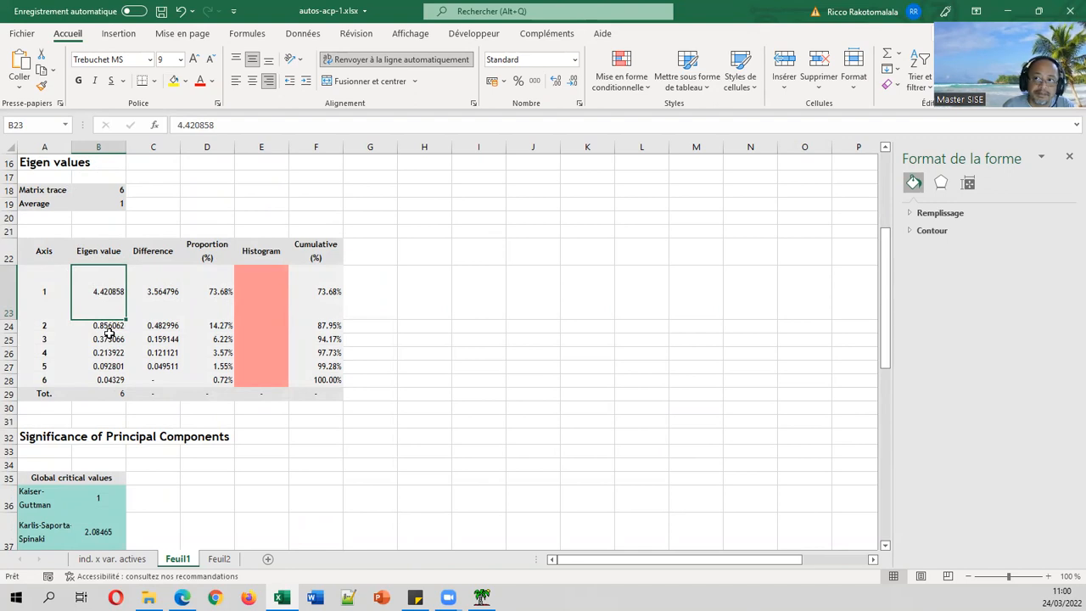
Return to Feuil2 and select the chart's point series.
left_click(219, 559)
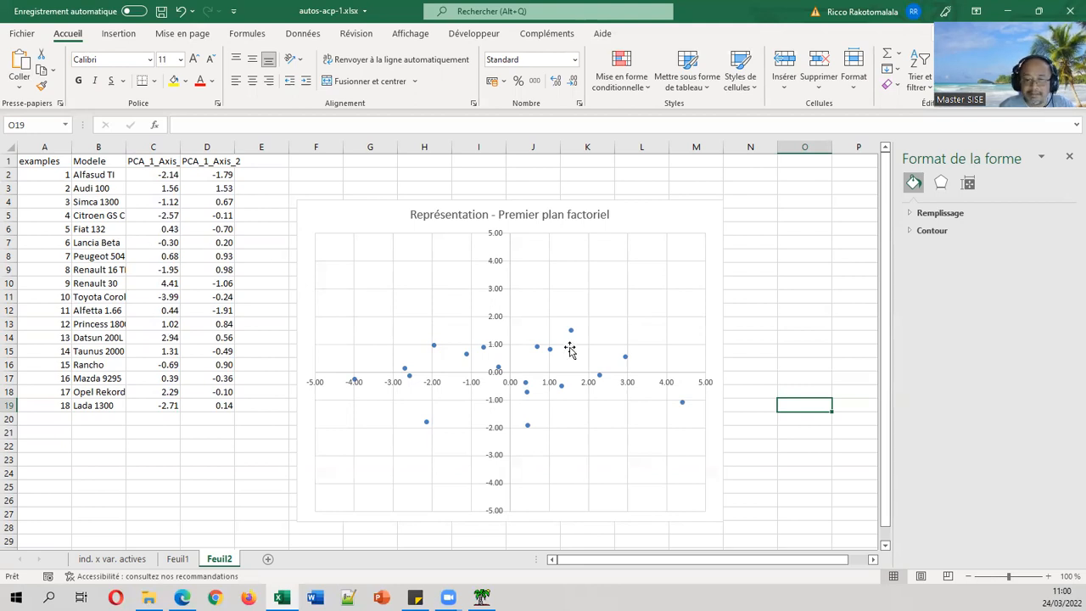
left_click(600, 374)
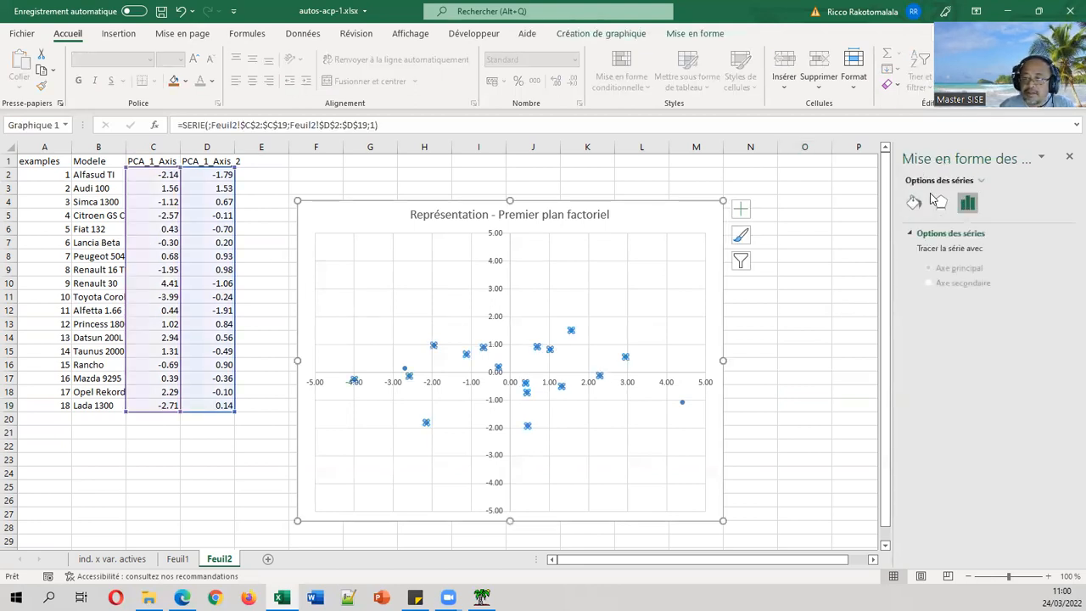
Give the scatter points a predefined marker shrunk to size 1.
left_click(914, 203)
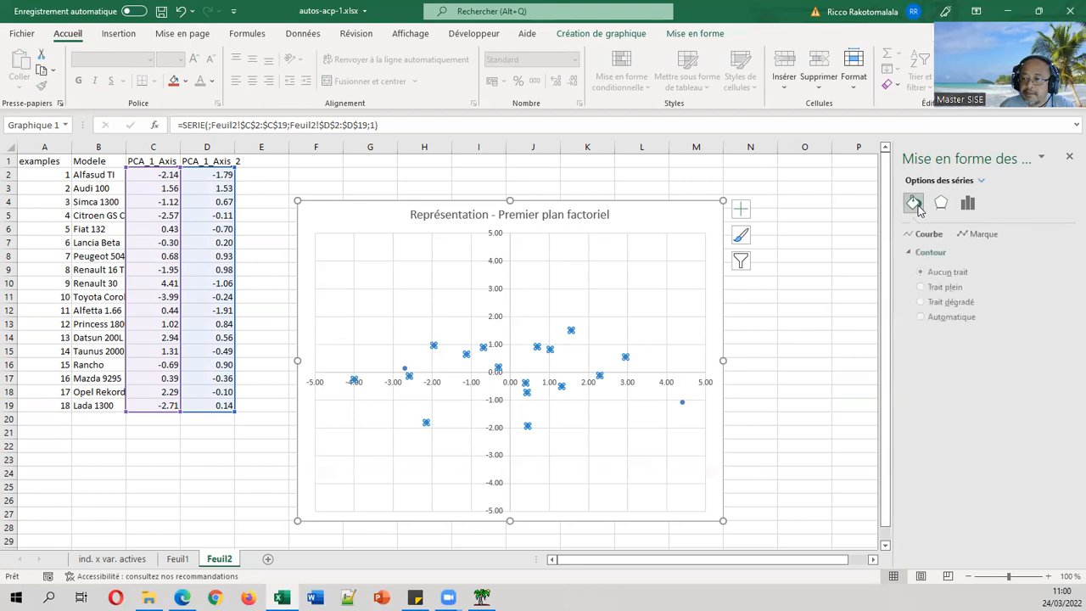
left_click(987, 235)
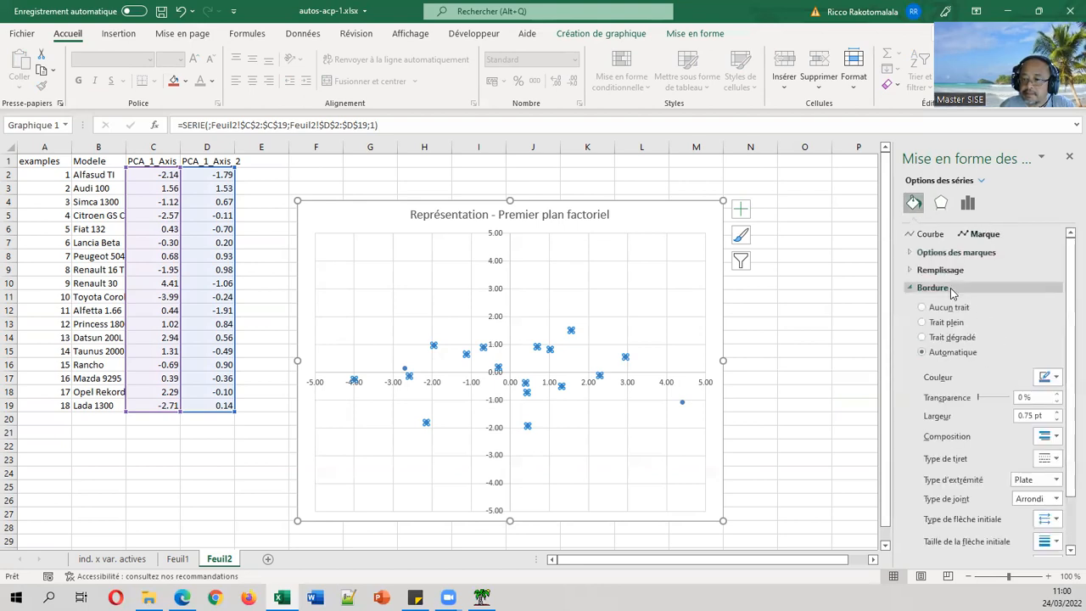
left_click(950, 253)
left_click(946, 301)
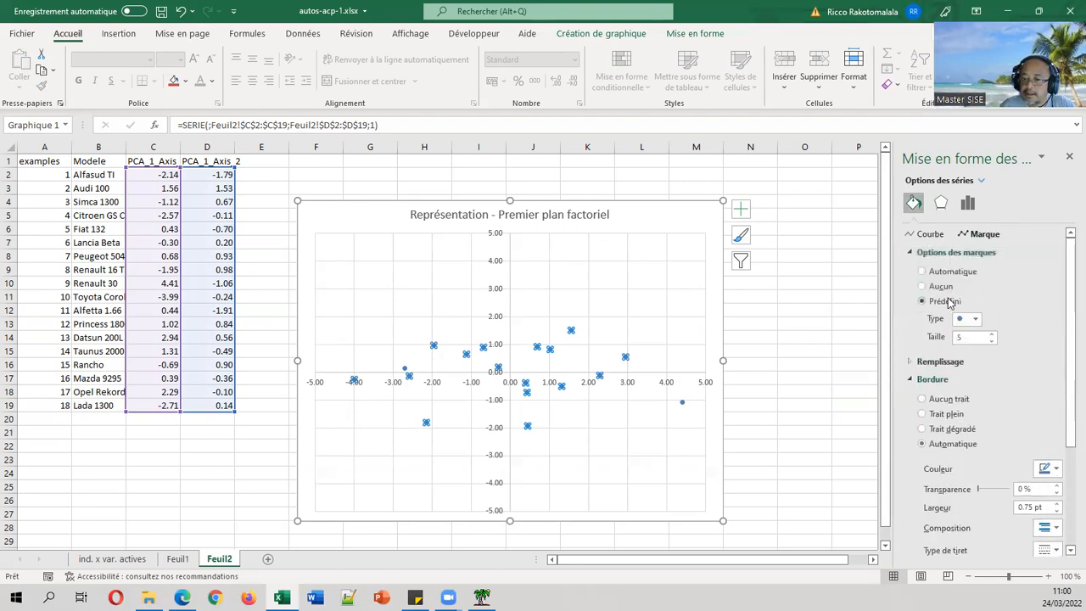
left_click(991, 340)
left_click(991, 340)
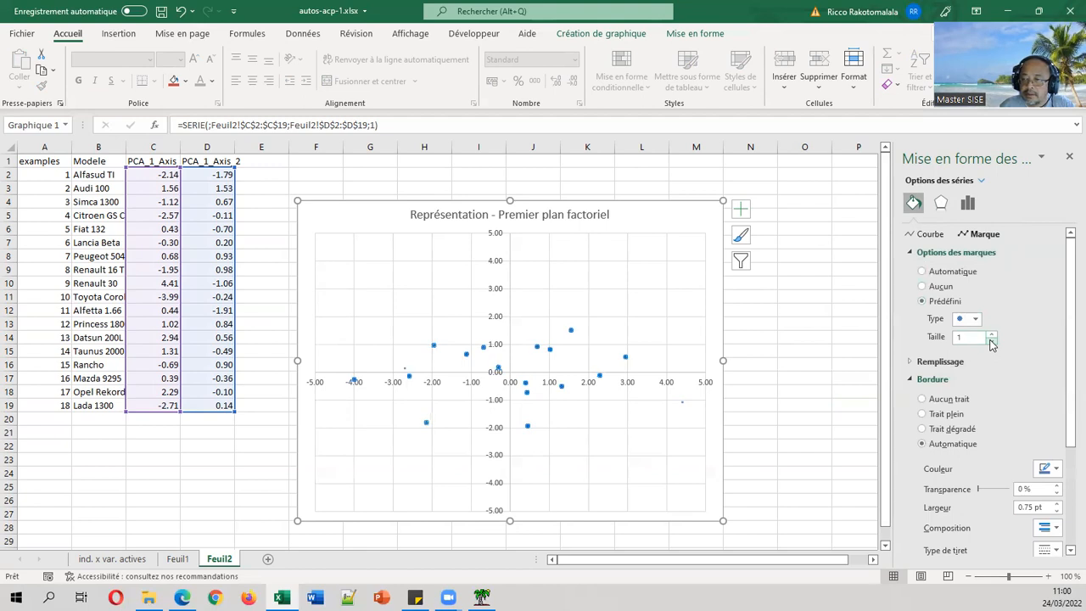
left_click(829, 314)
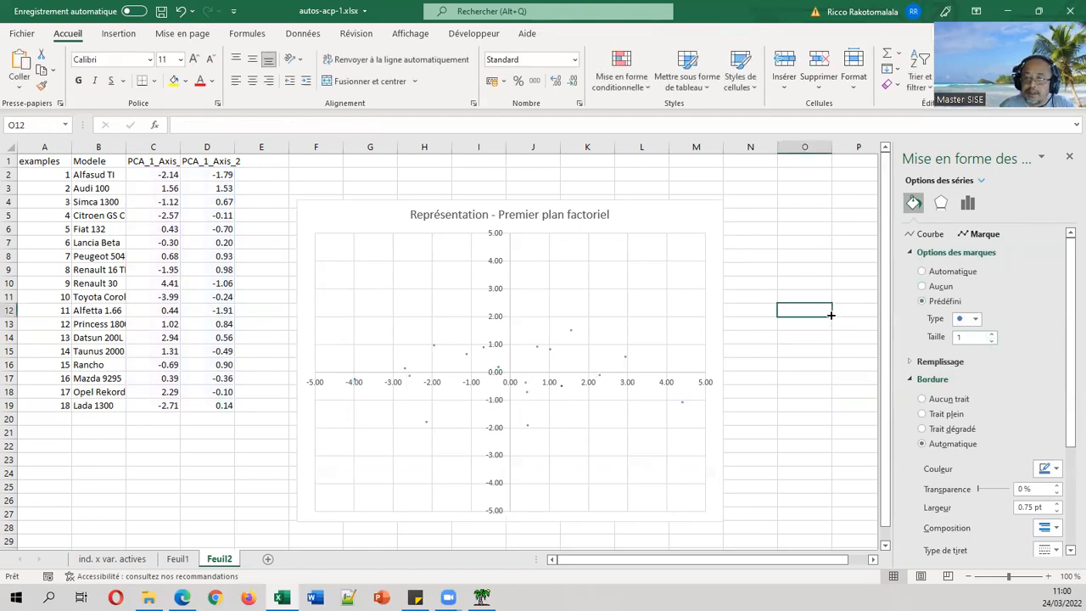
left_click(562, 388)
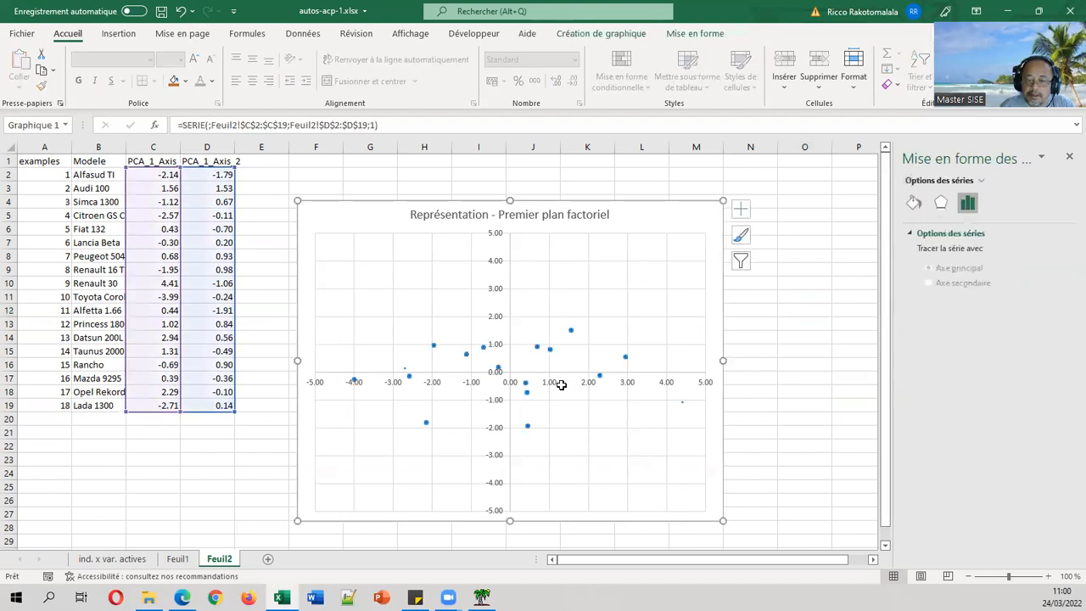
Add data labels to every point and show the Label Options settings.
right_click(561, 385)
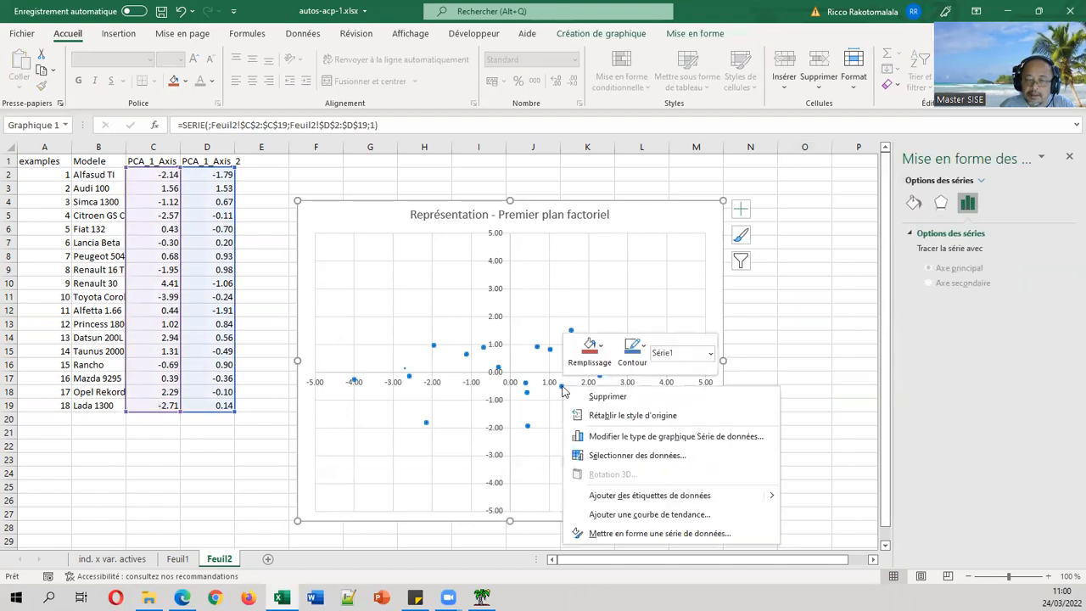
left_click(619, 499)
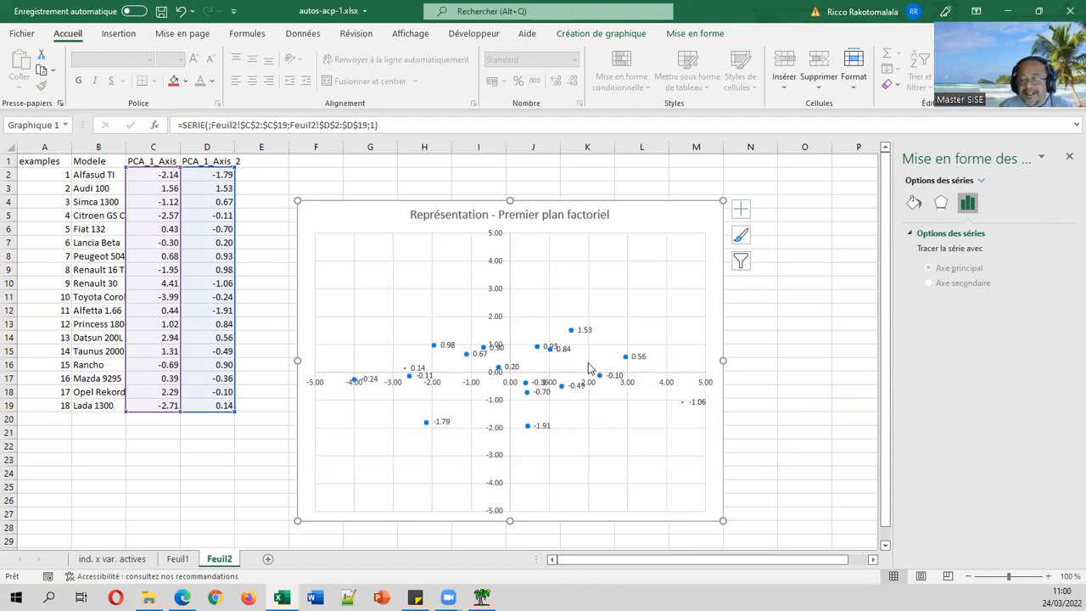
left_click(584, 331)
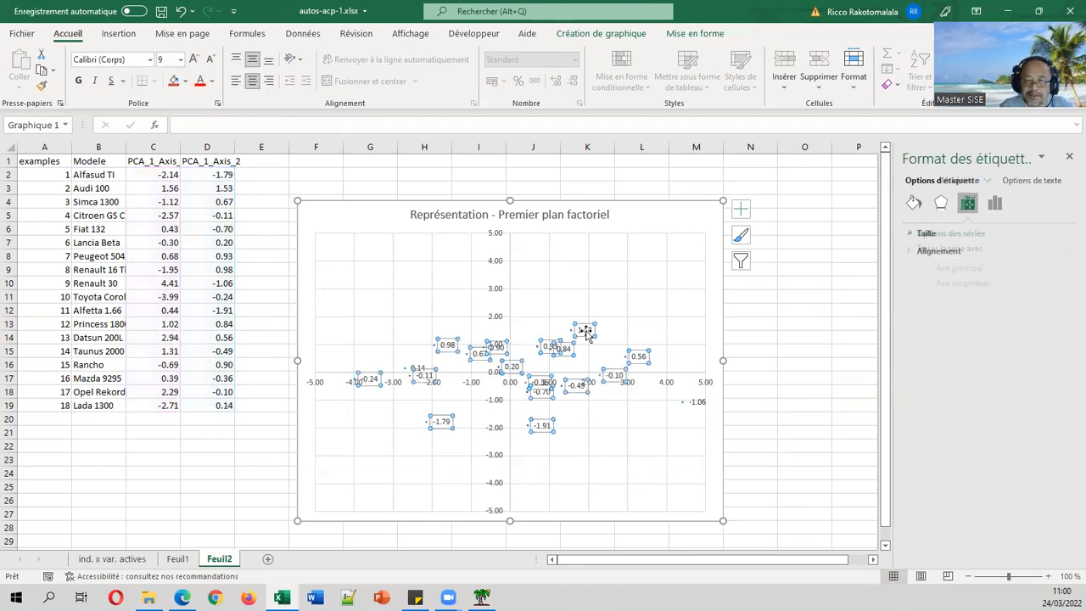
left_click(998, 209)
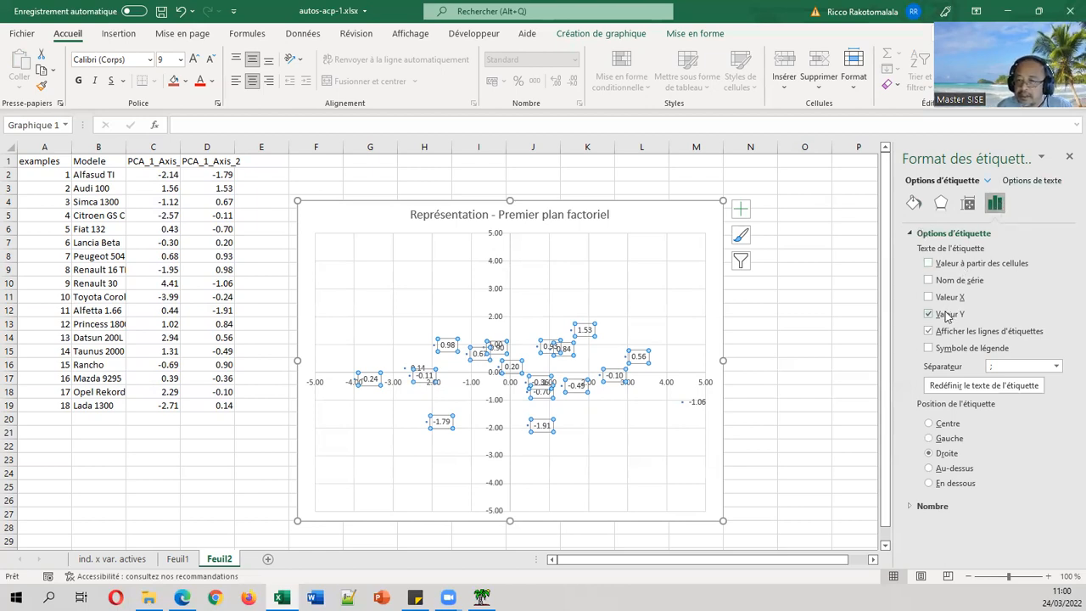
Label the points with car names from B2:B19 instead of their Y values.
left_click(970, 263)
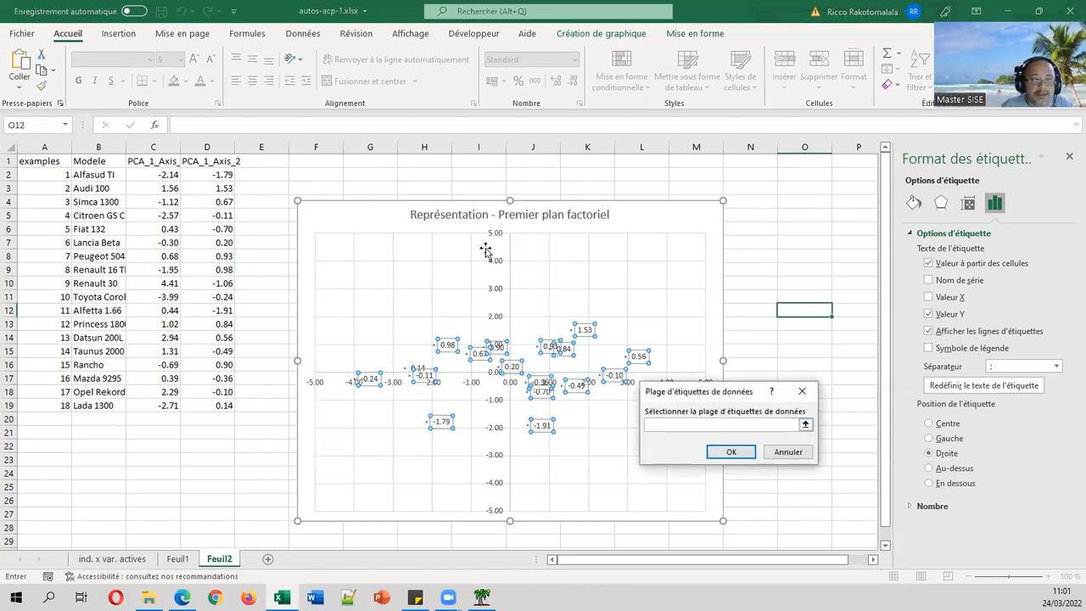
left_click(805, 428)
left_click_drag(106, 176, 106, 406)
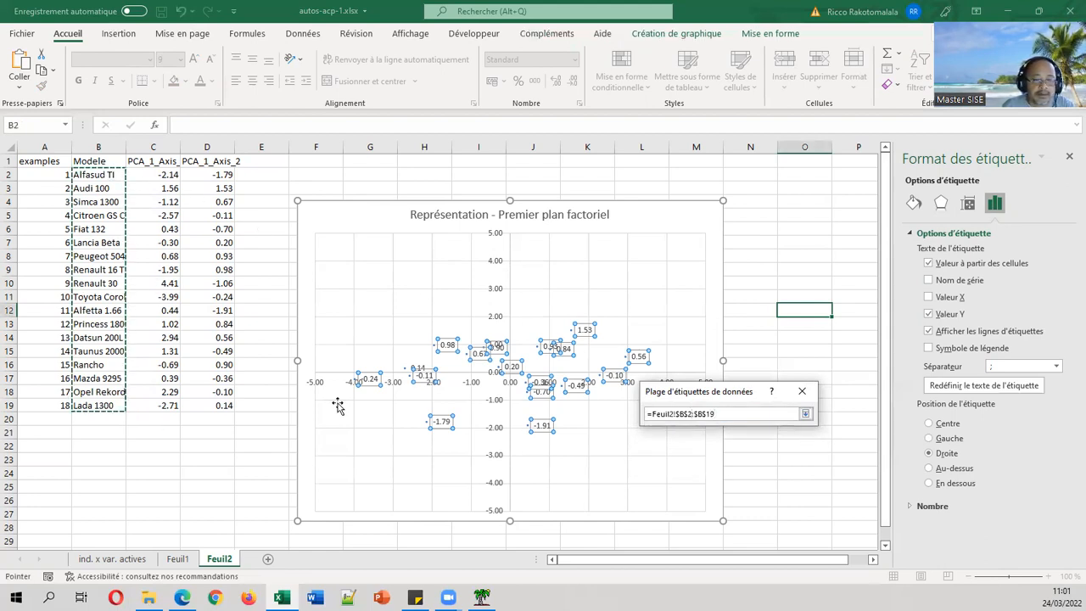
left_click(805, 414)
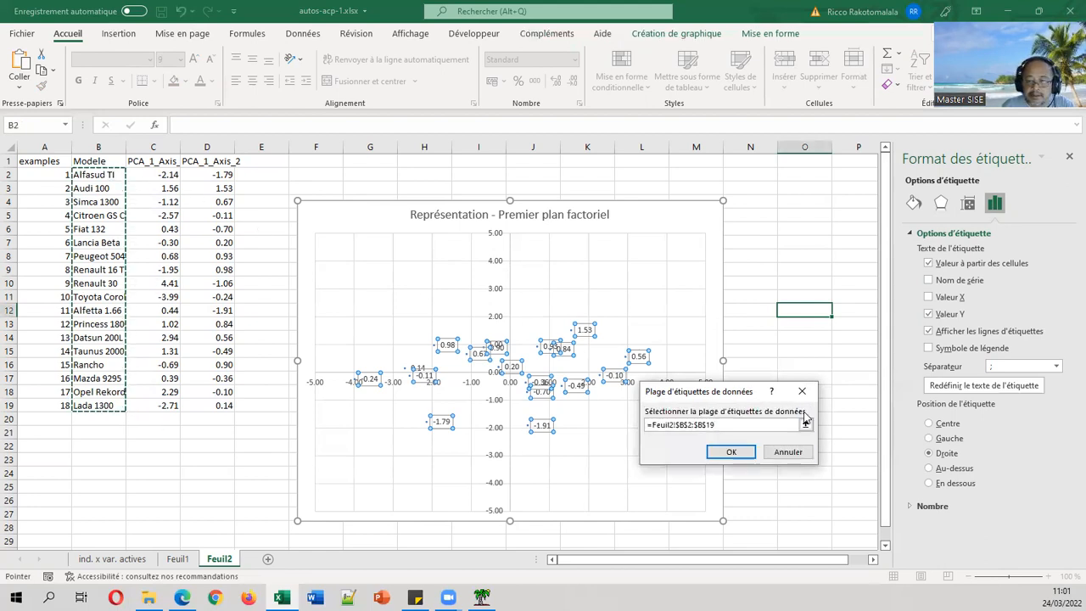
left_click(726, 452)
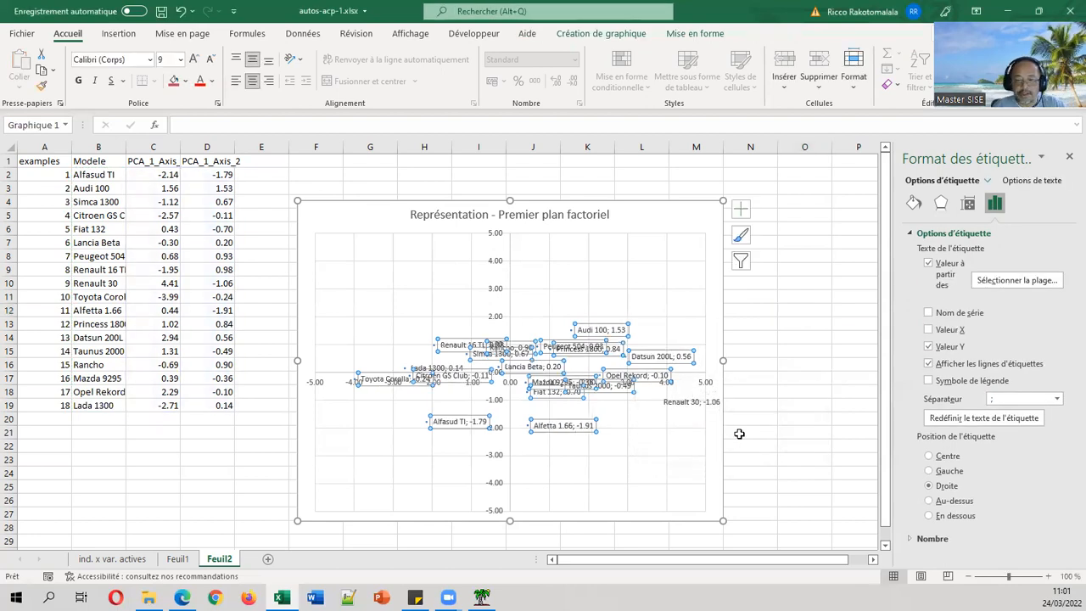
left_click(928, 346)
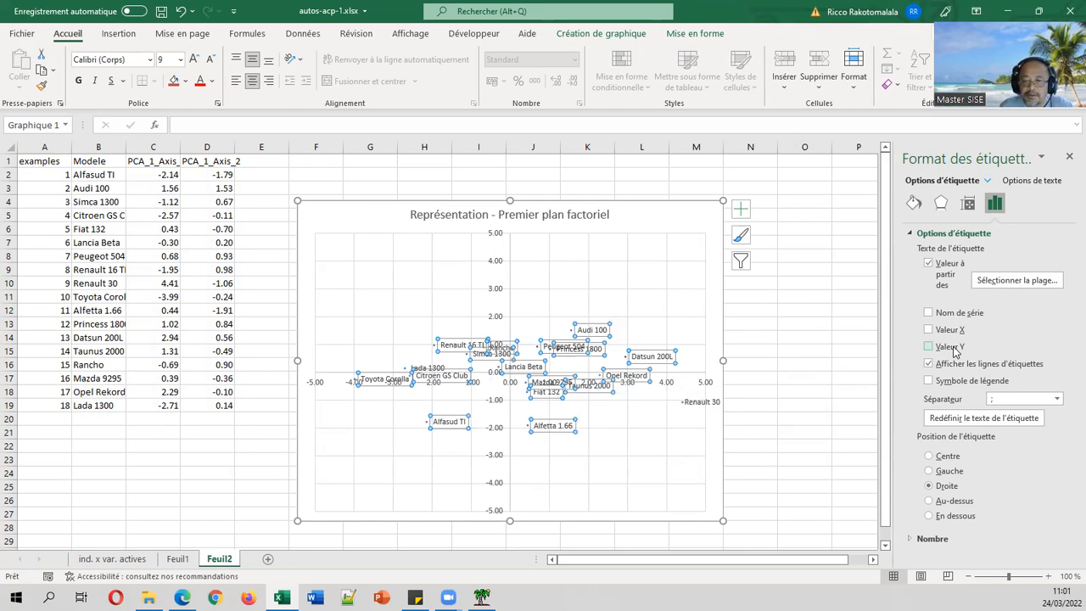
left_click(792, 326)
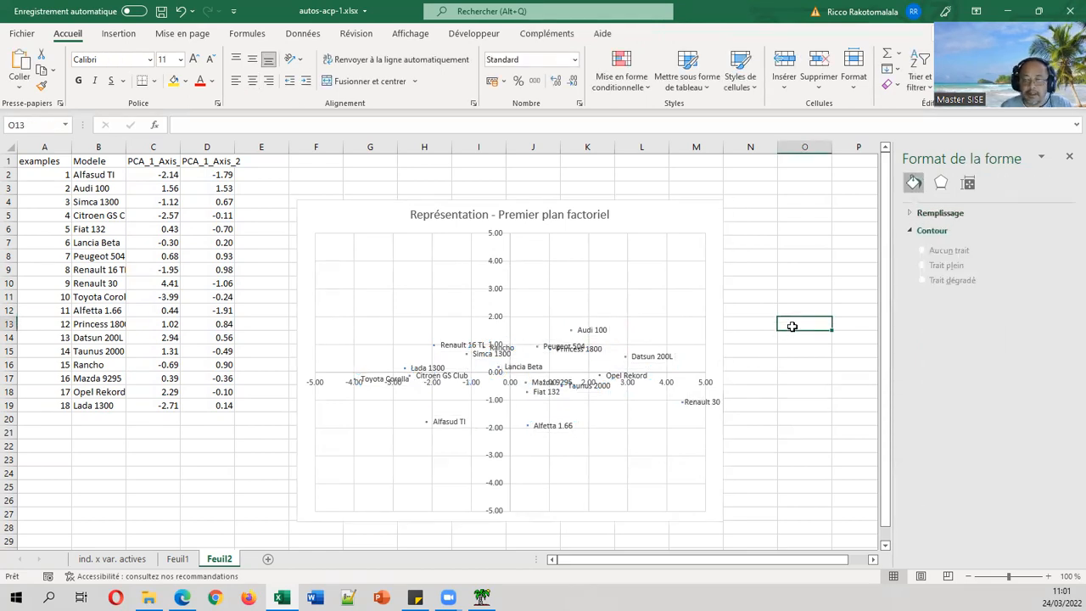
Centre all the car-name labels on their points.
left_click(560, 428)
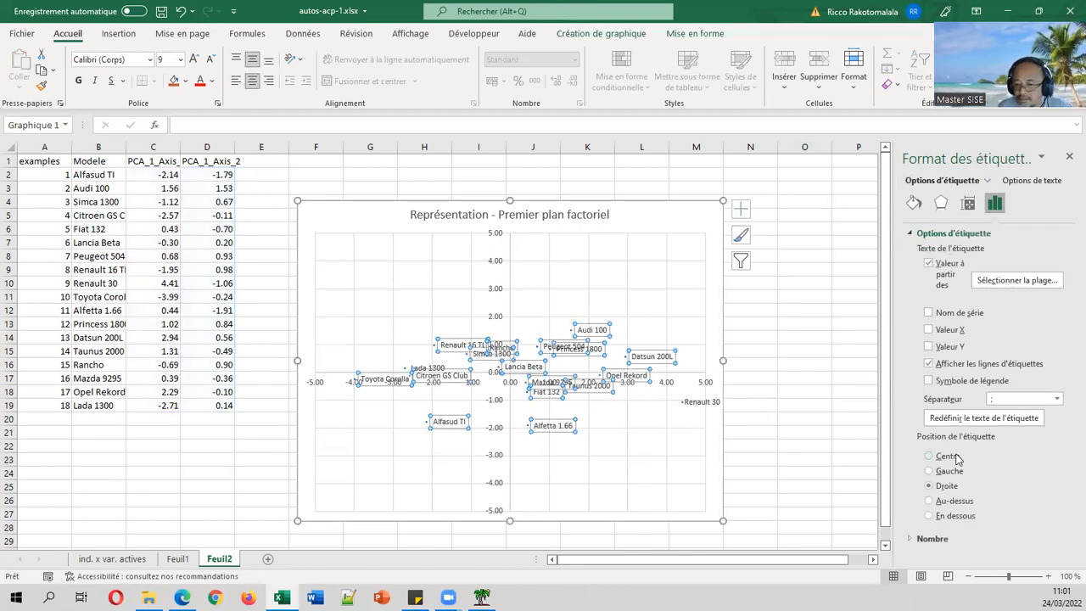
left_click(957, 459)
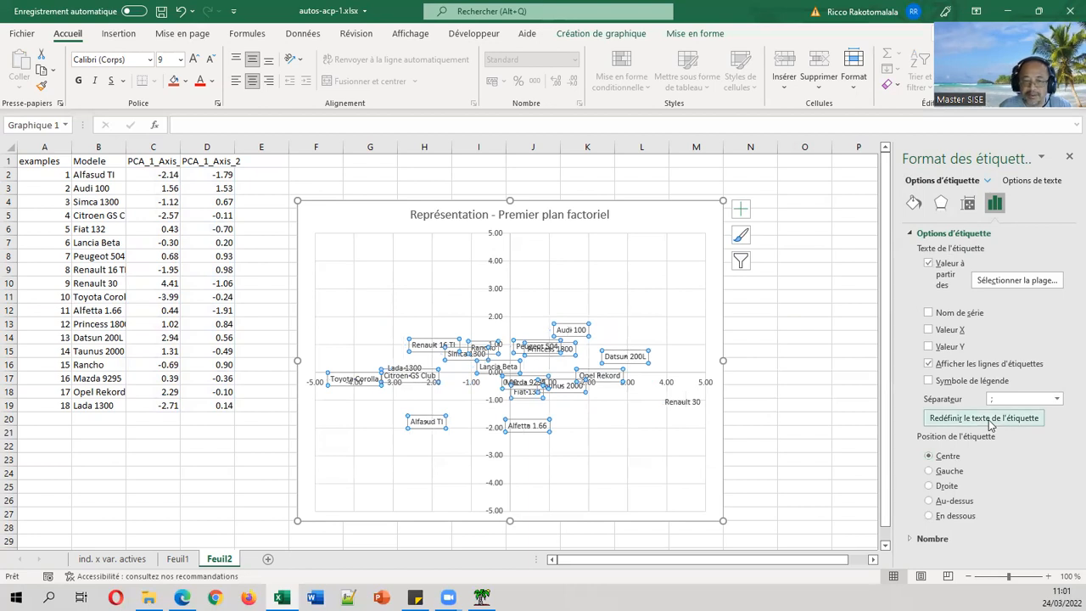
left_click(770, 321)
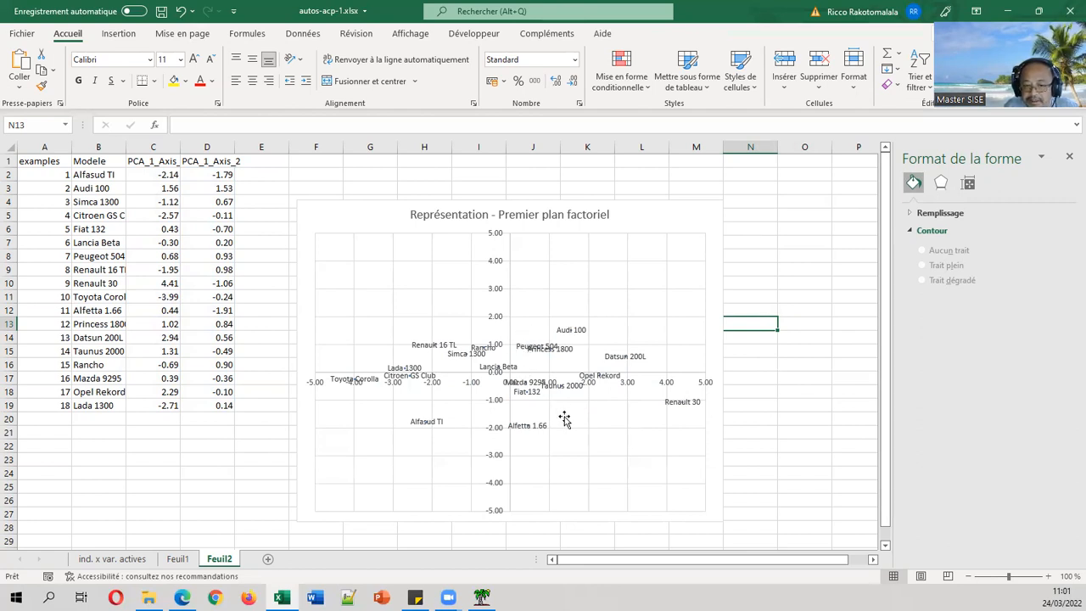
Move the Peugeot 504, Taunus 2000 and Lada 1300 labels clear of overlapping neighbours.
left_click(522, 349)
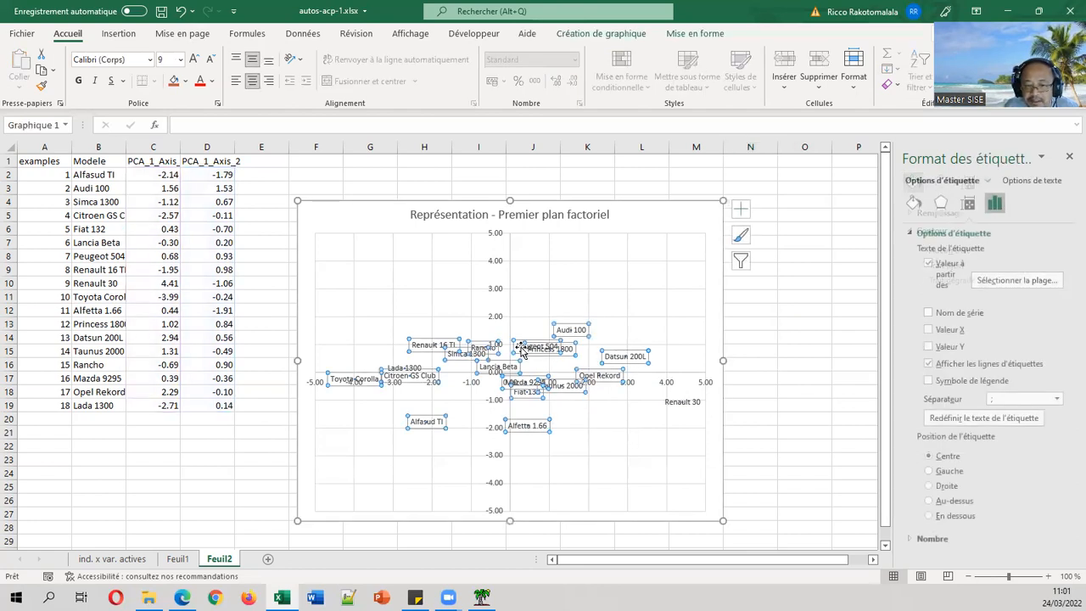
left_click(523, 349)
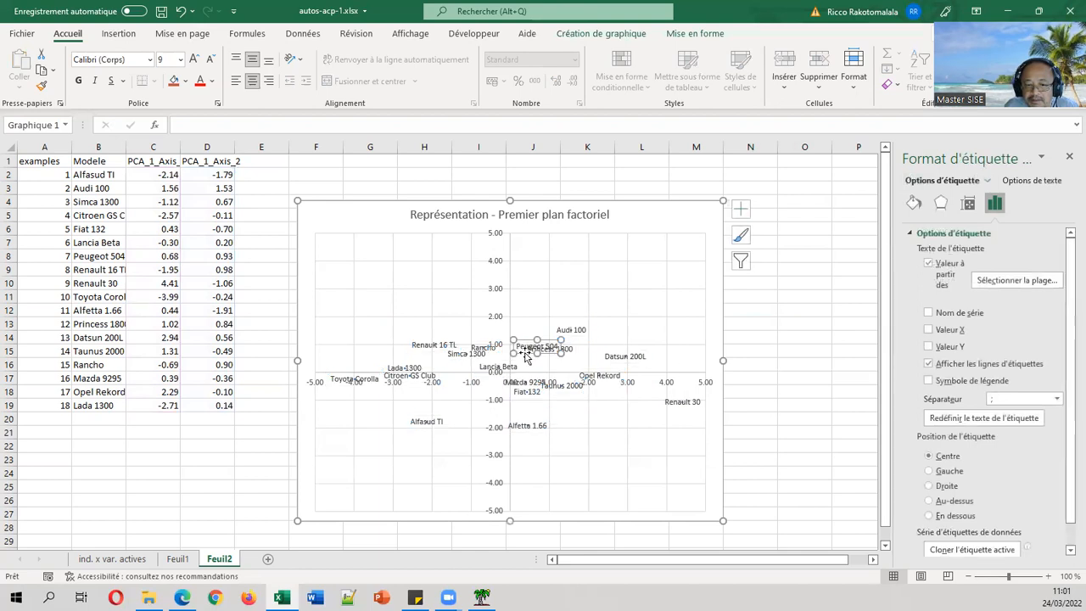
left_click_drag(526, 356, 523, 346)
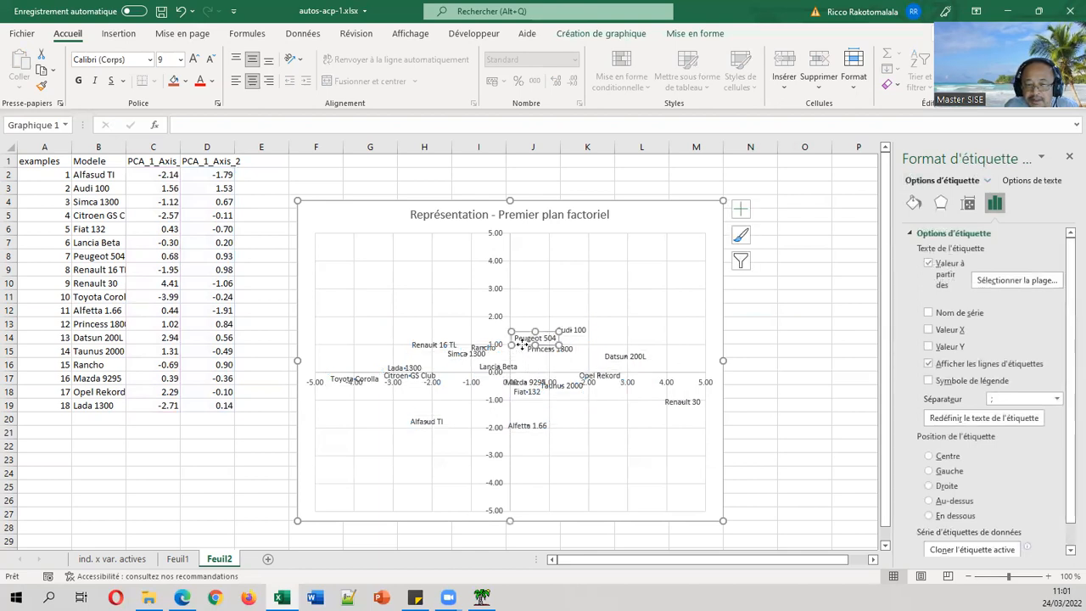
left_click(780, 394)
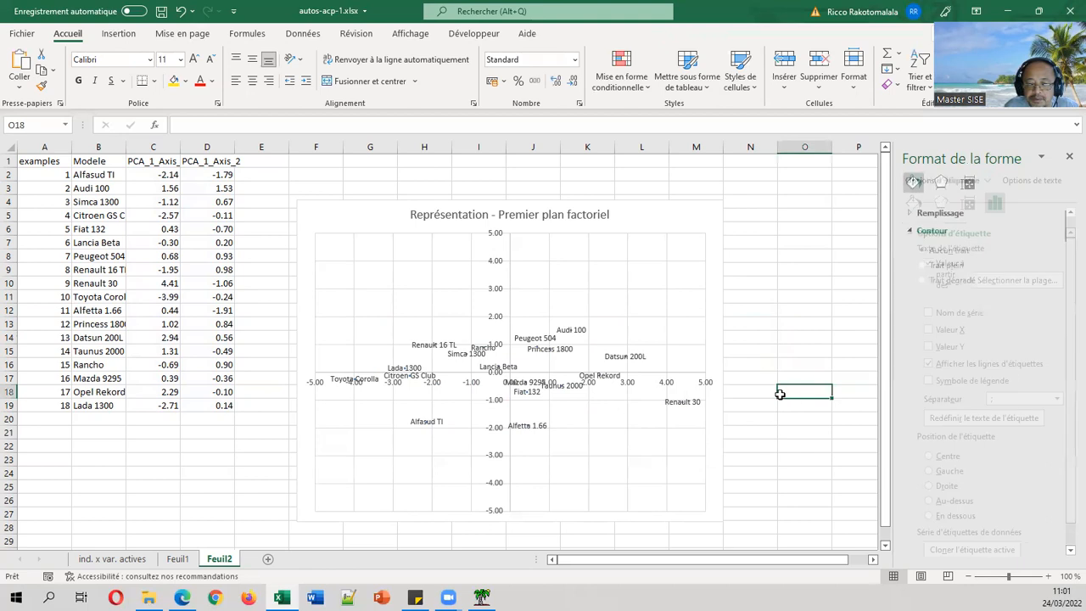
left_click(572, 390)
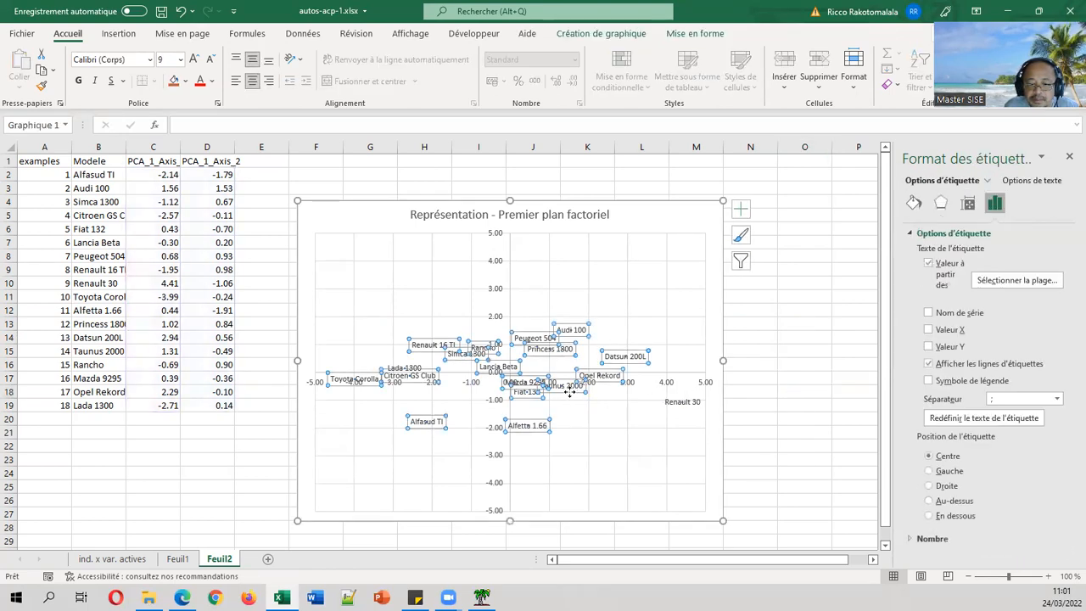
left_click(572, 390)
left_click_drag(571, 390, 585, 415)
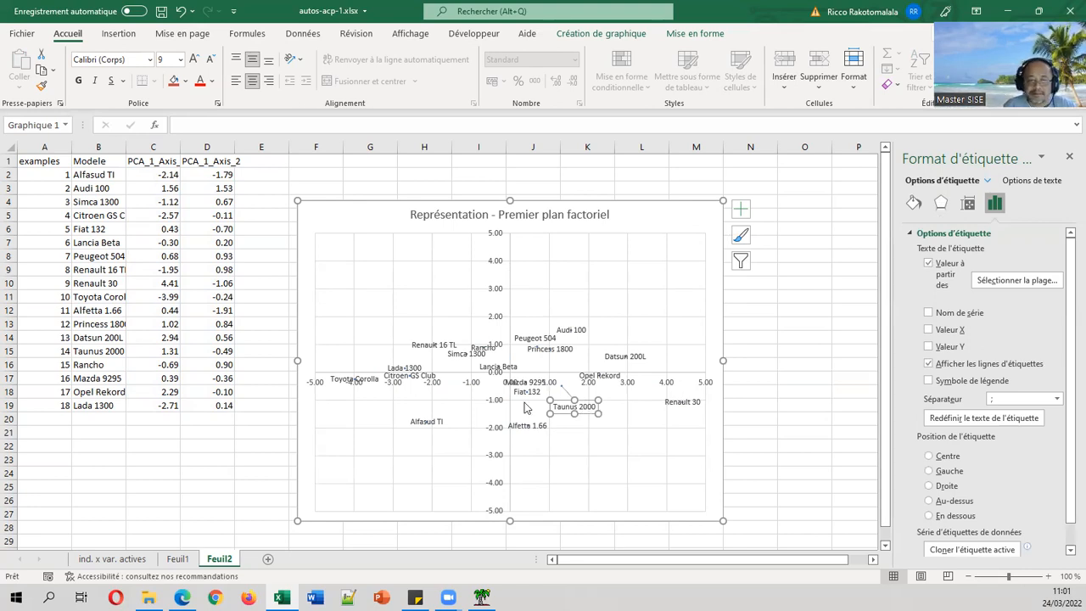
left_click(421, 367)
left_click_drag(409, 361, 406, 355)
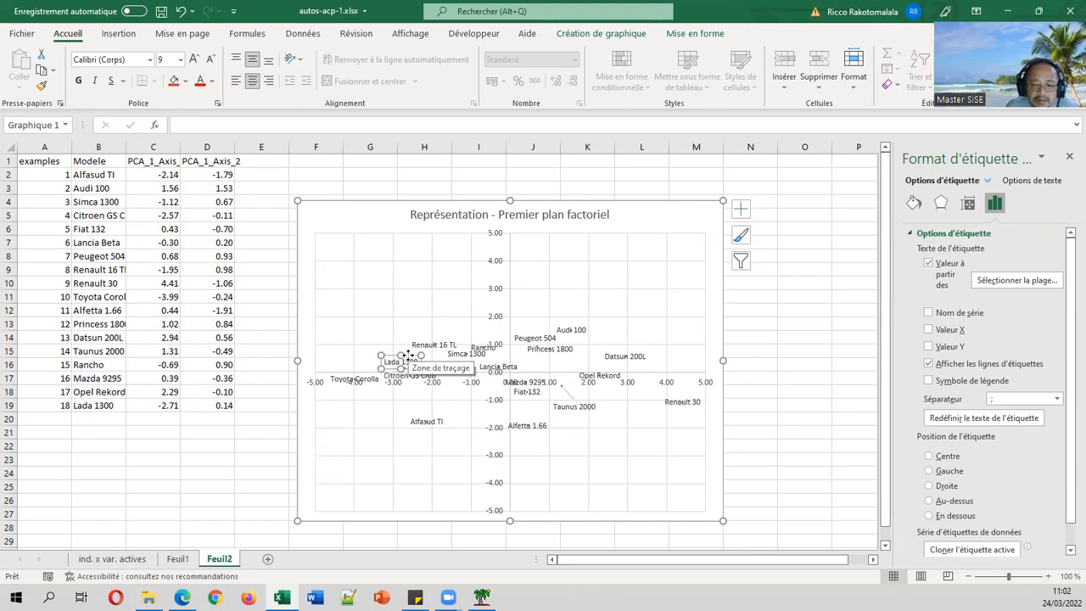
left_click(406, 413)
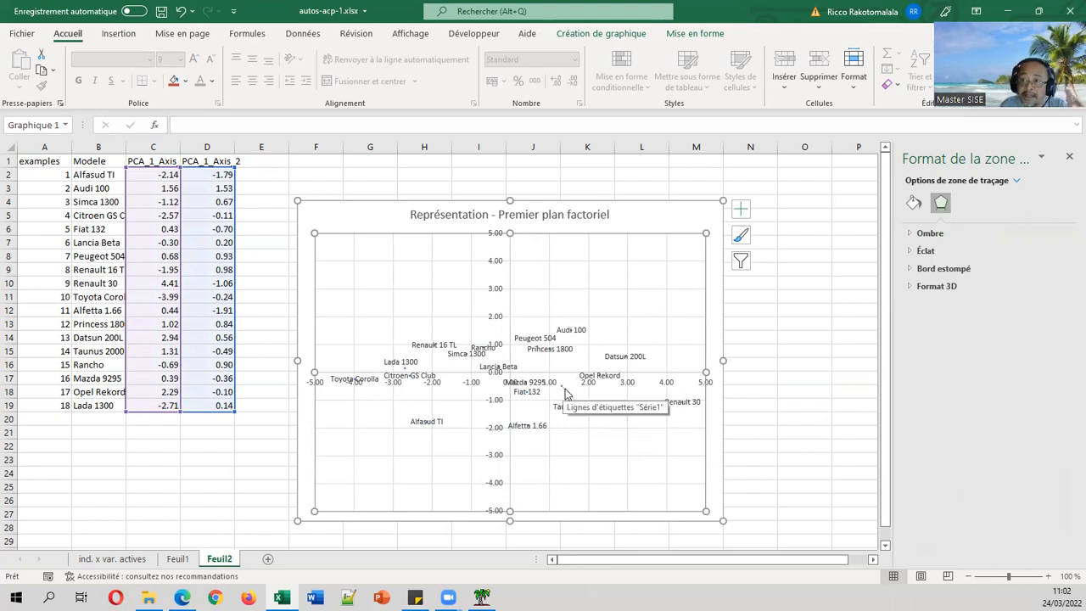
Set the font colour of the horizontal and vertical axis numbers to white so they fade out.
left_click(708, 385)
left_click(921, 204)
scroll(1024, 433, "down", 1)
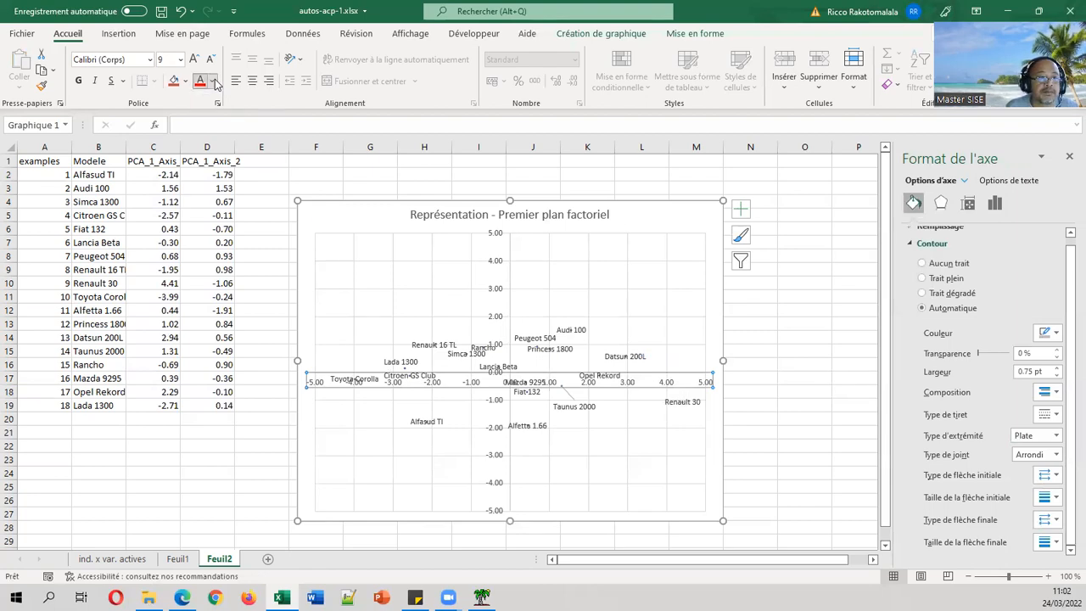
left_click(211, 80)
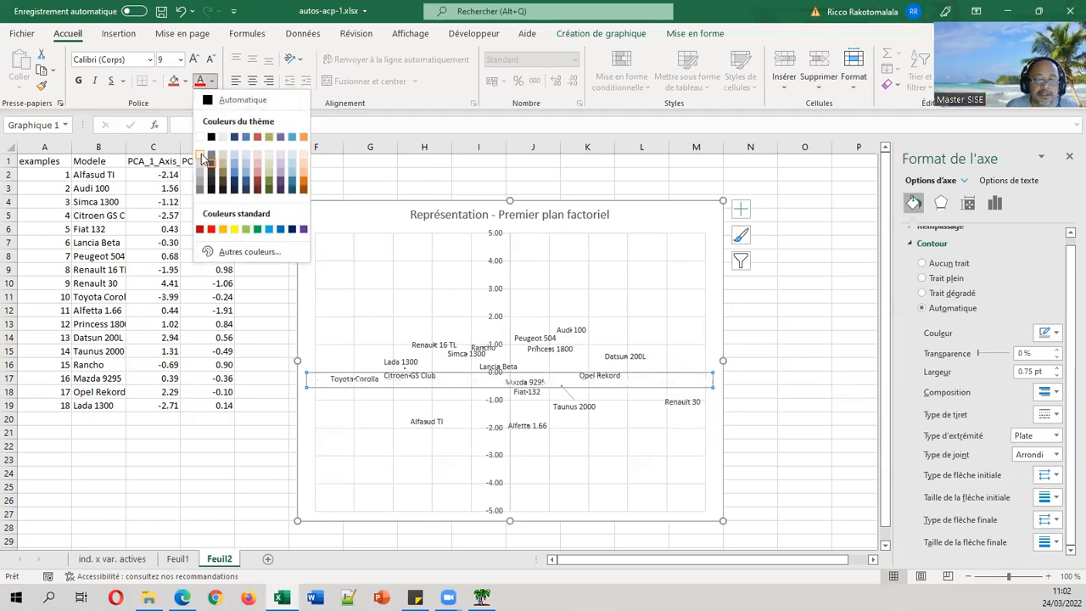
left_click(201, 157)
left_click(211, 80)
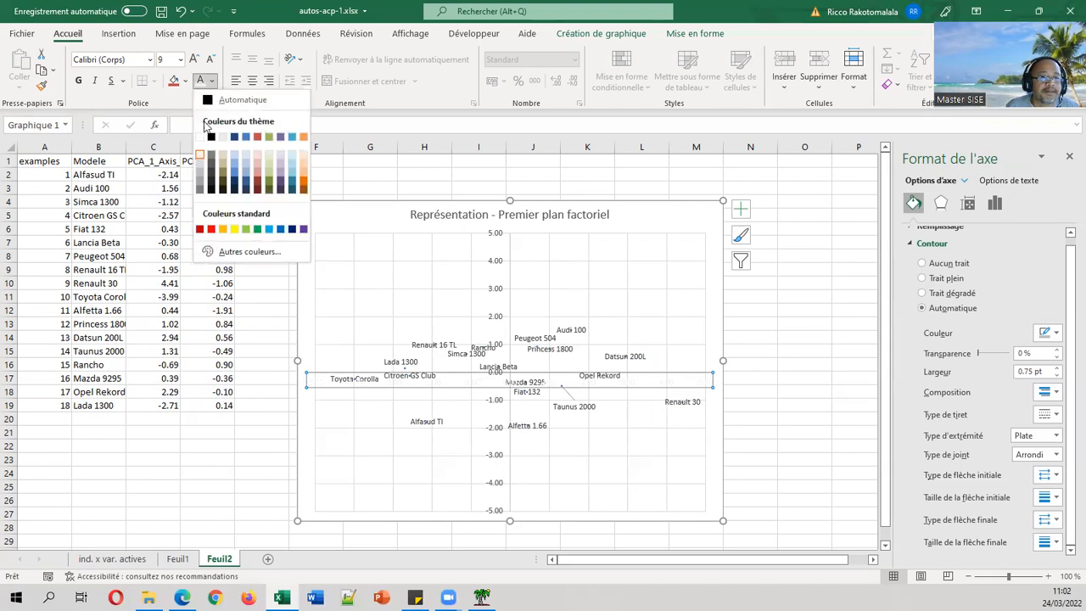
left_click(199, 157)
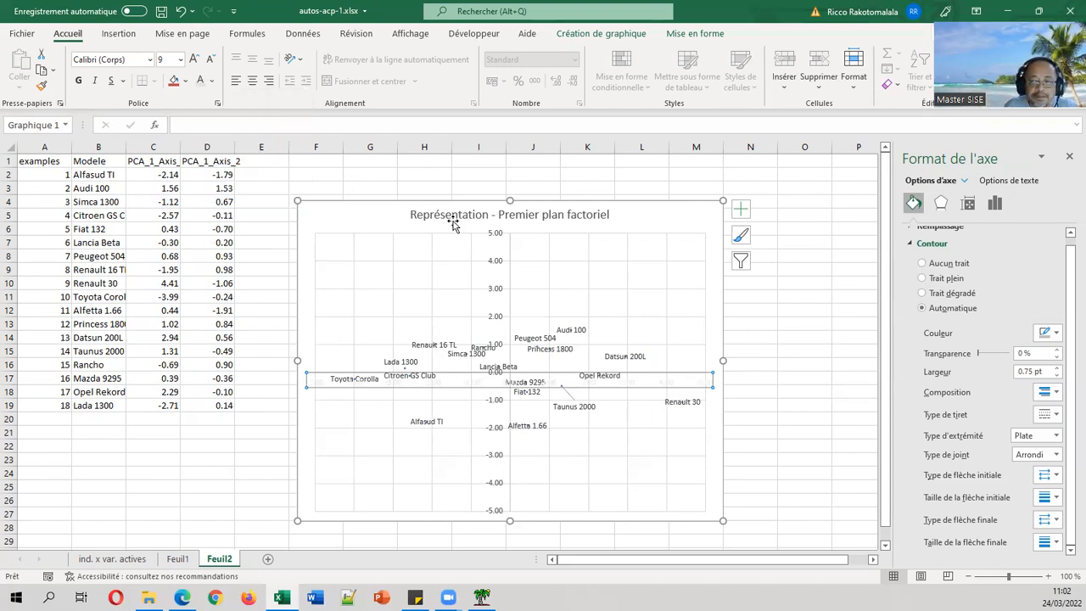
left_click(499, 242)
left_click(201, 80)
left_click(818, 270)
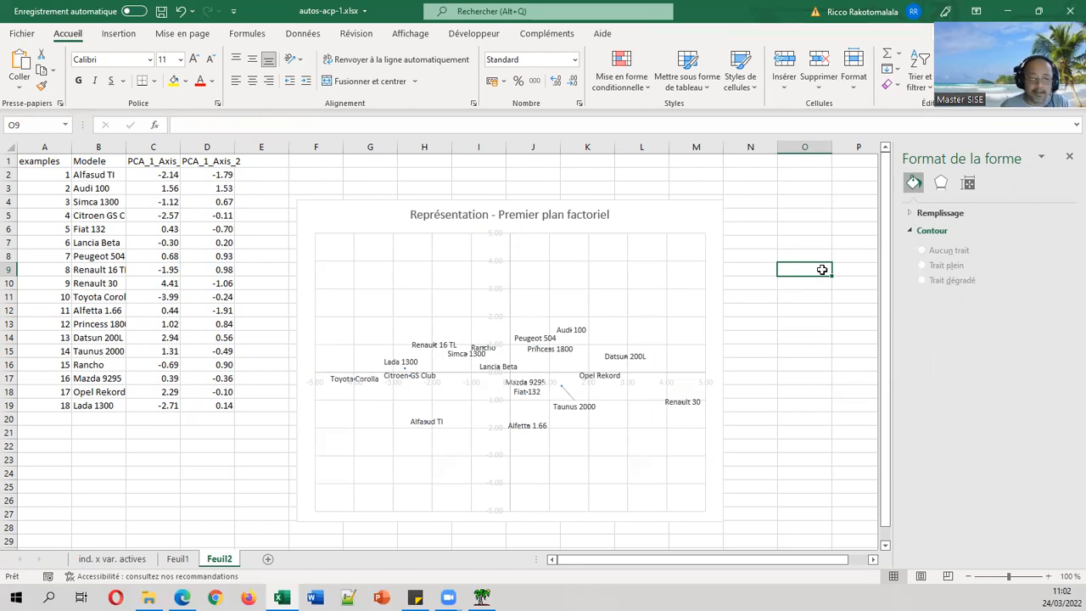
Show Tanagra's Principal Component Analysis report, then the PCA course slides in Edge.
left_click(481, 597)
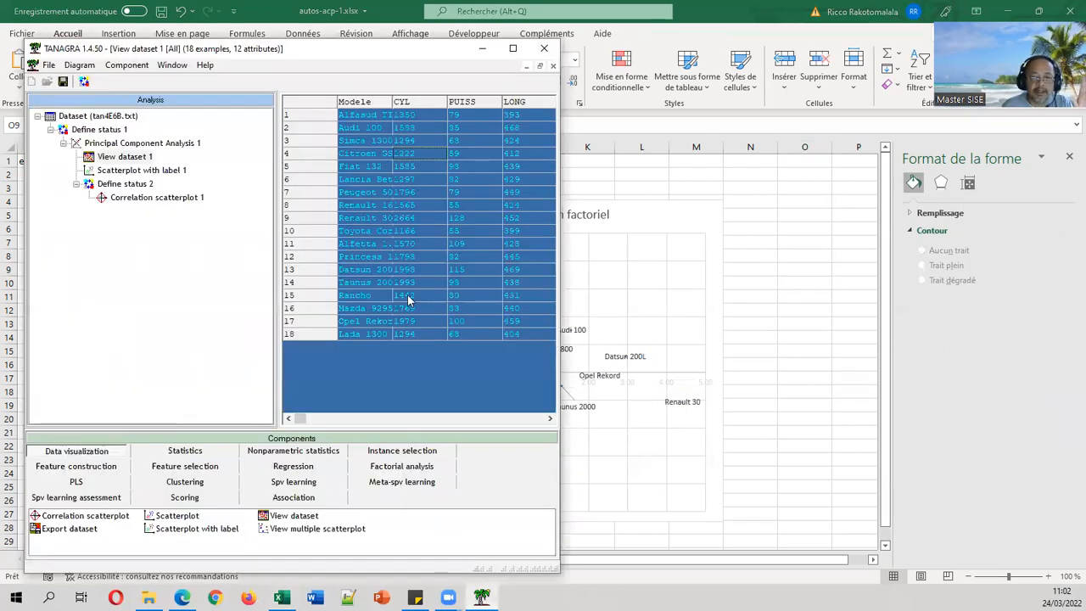
double_click(143, 142)
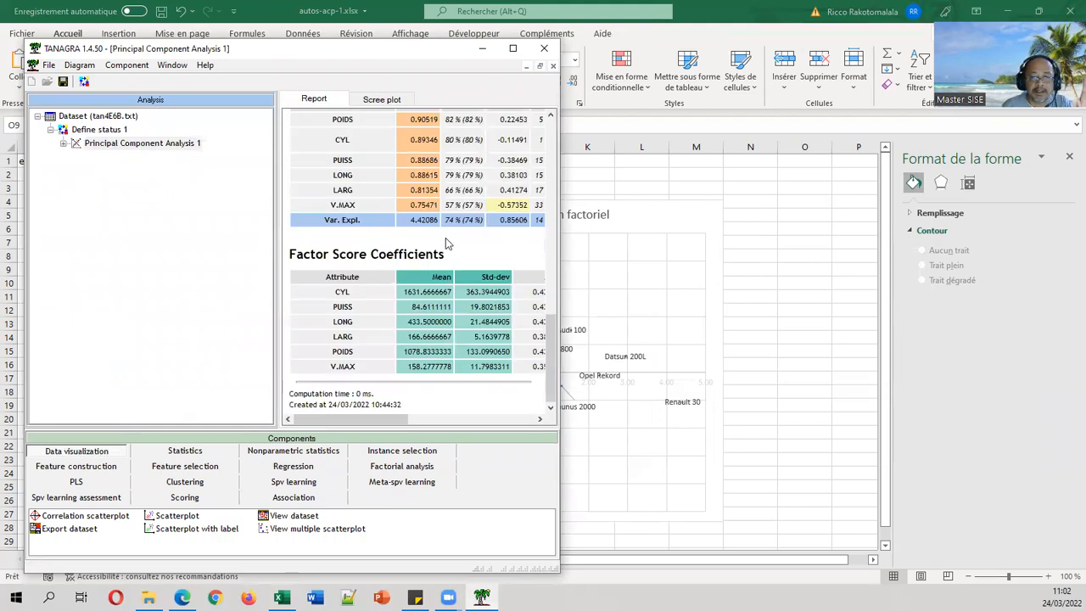
scroll(448, 297, "up", 10)
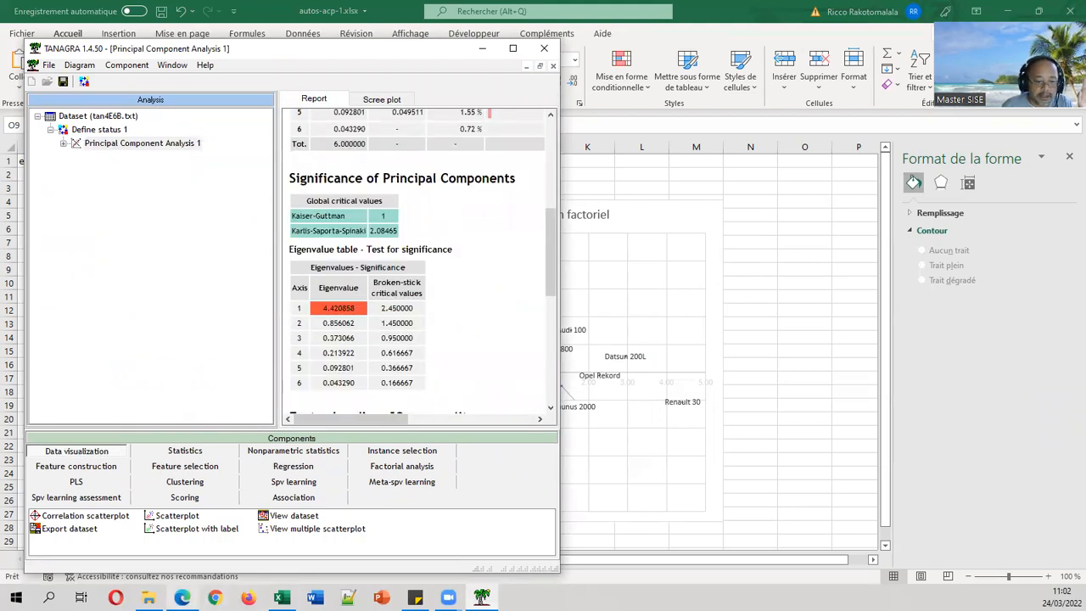
left_click(182, 598)
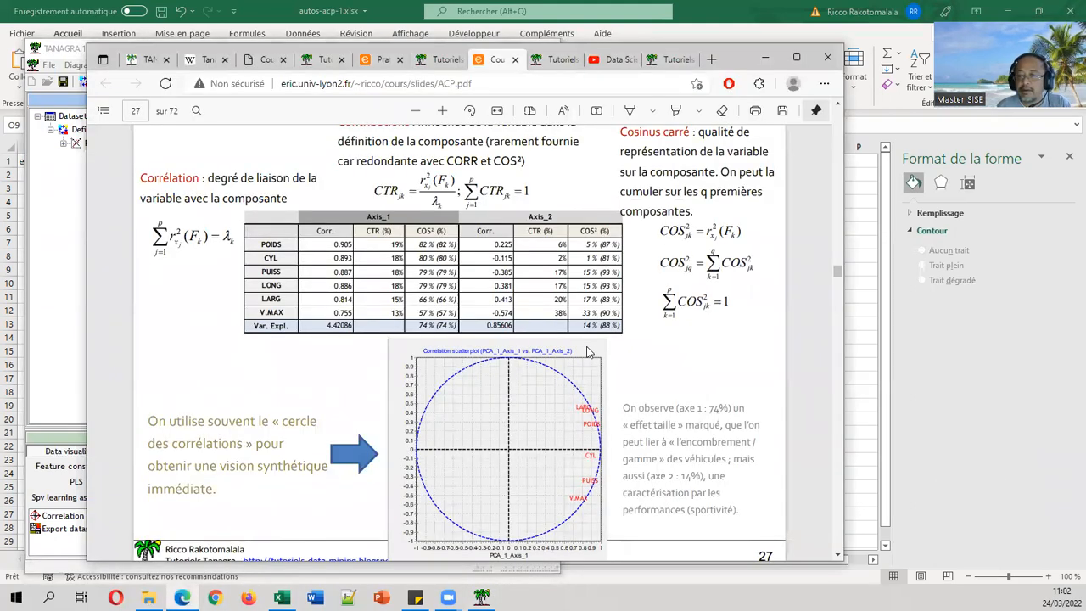